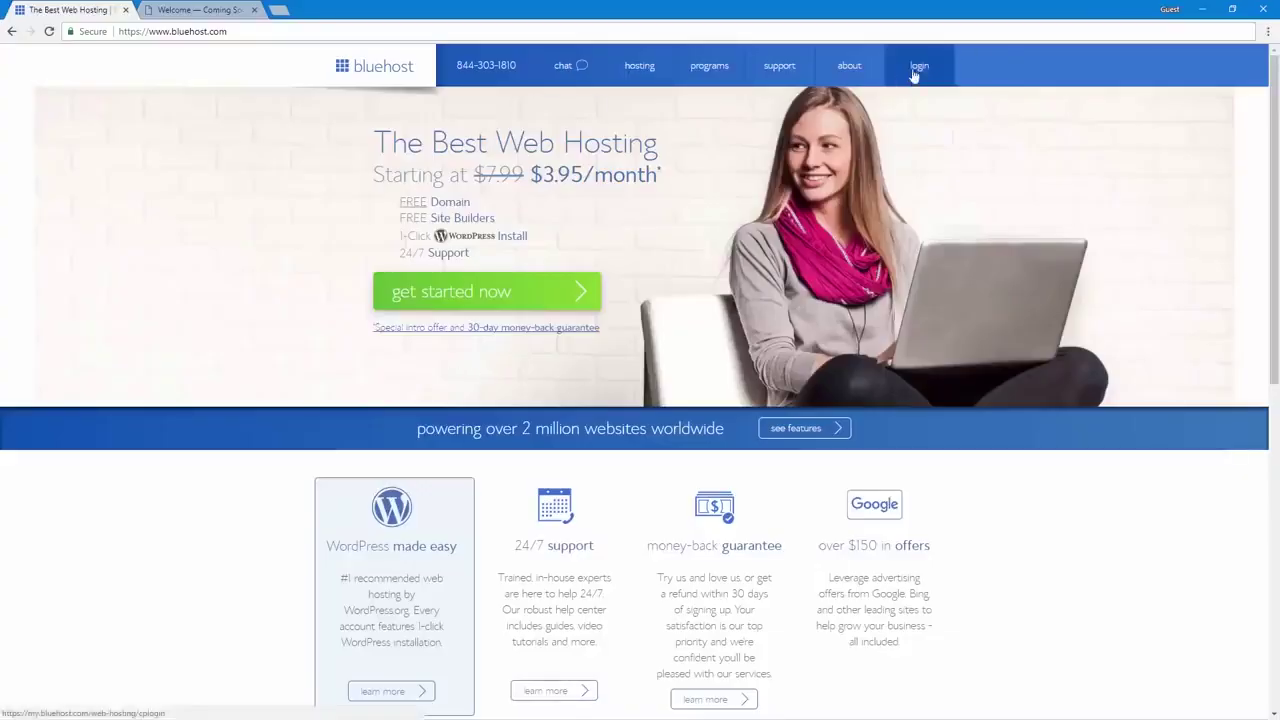
Log in to the Bluehost account and open the WordPress admin of the Welcome site listed under My Sites
left_click(913, 70)
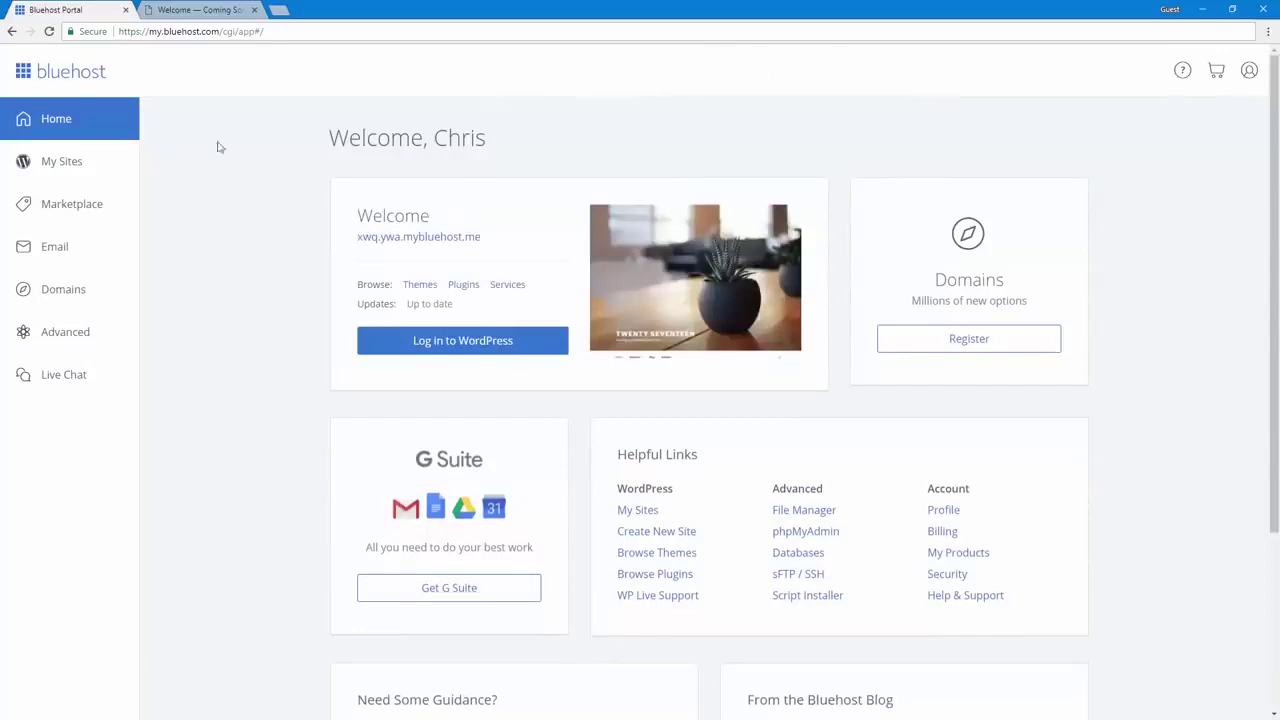
left_click(63, 165)
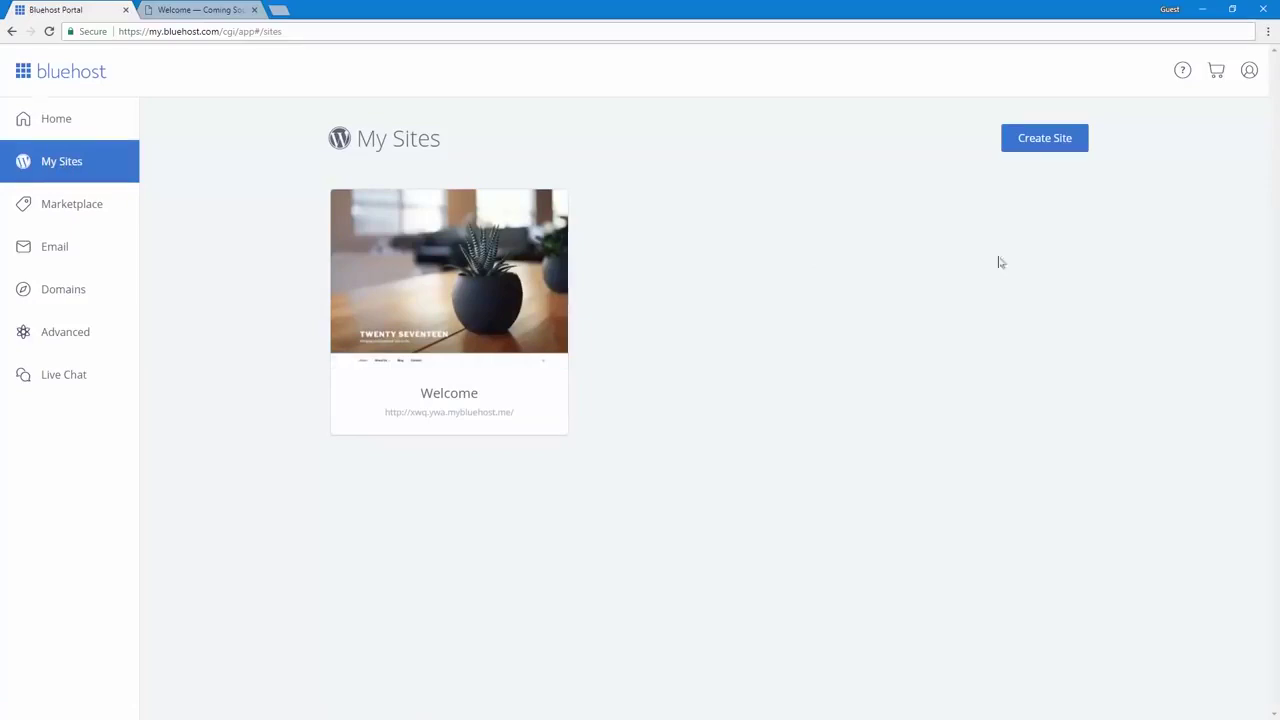
mouse_move(565, 318)
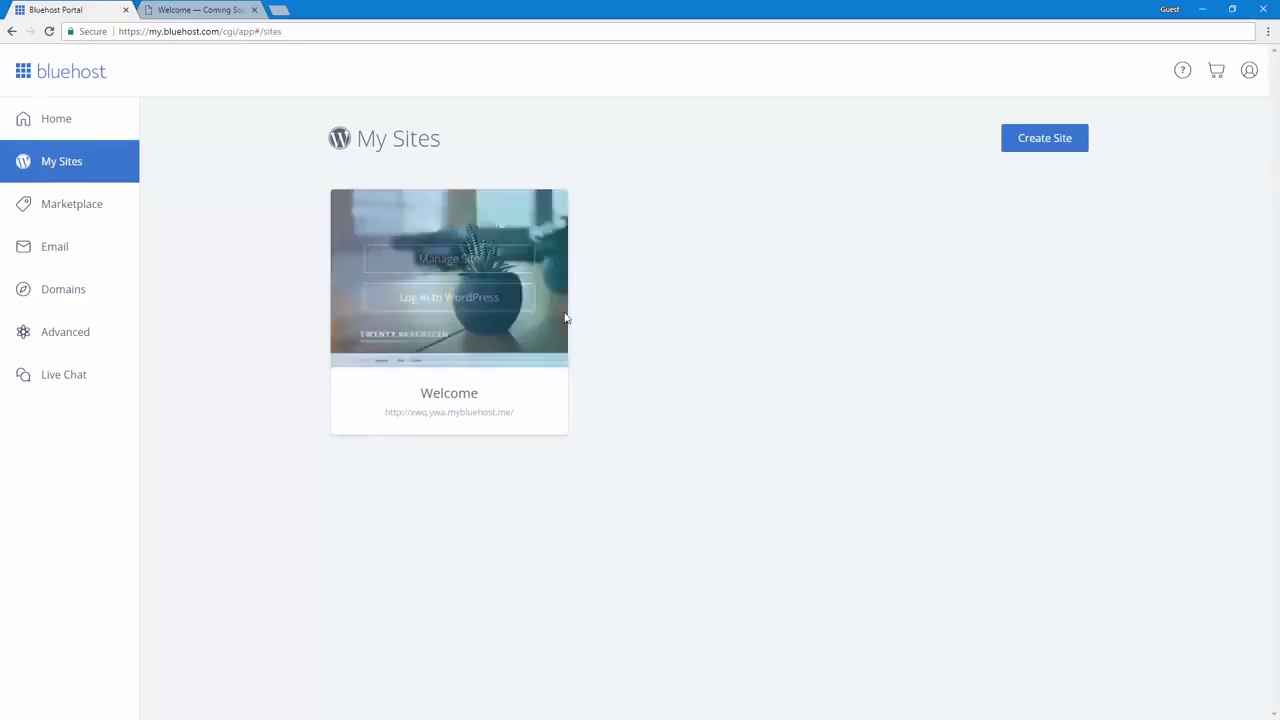
left_click(393, 300)
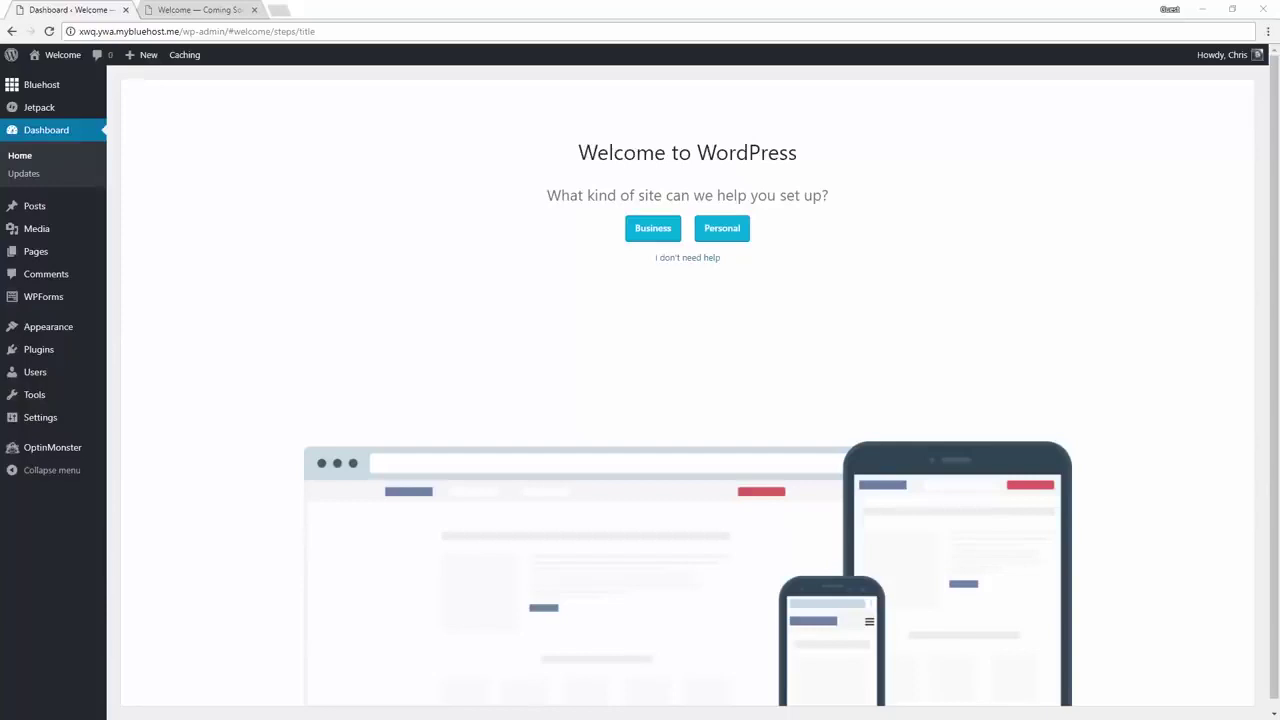
Choose the Personal site type in the welcome setup and set the site title to "Miles Photography"
left_click(587, 196)
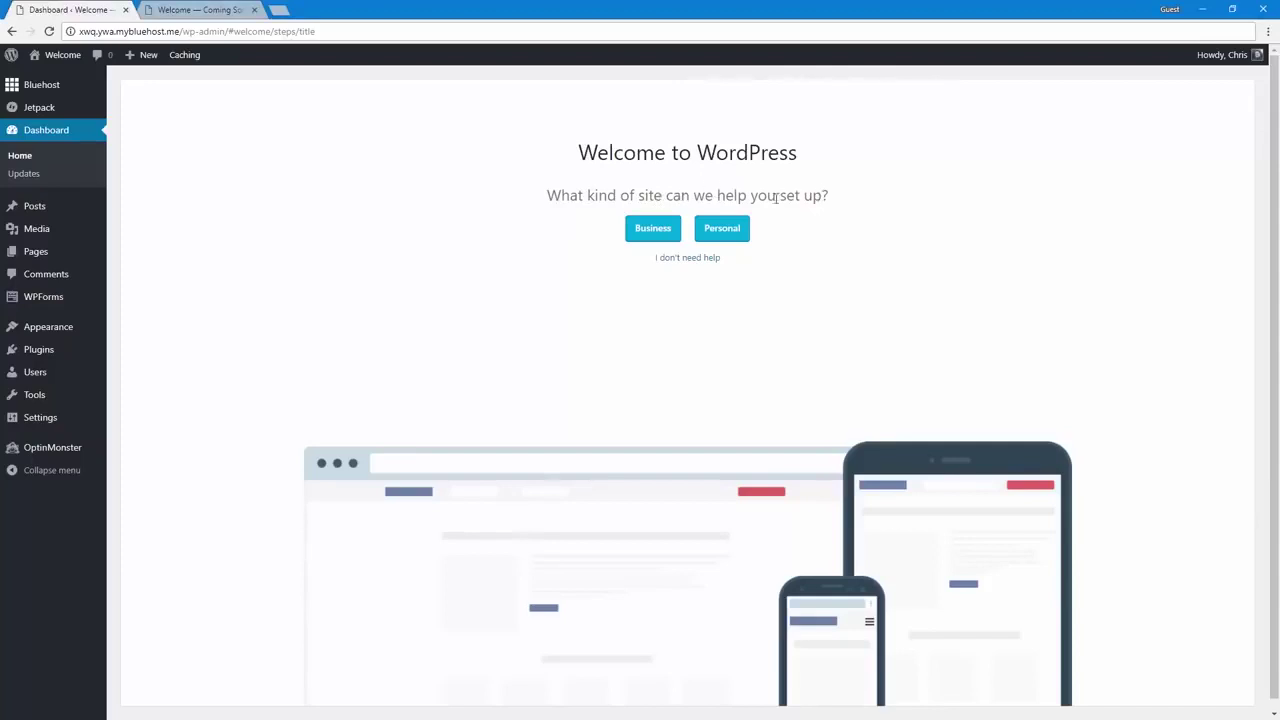
left_click(727, 229)
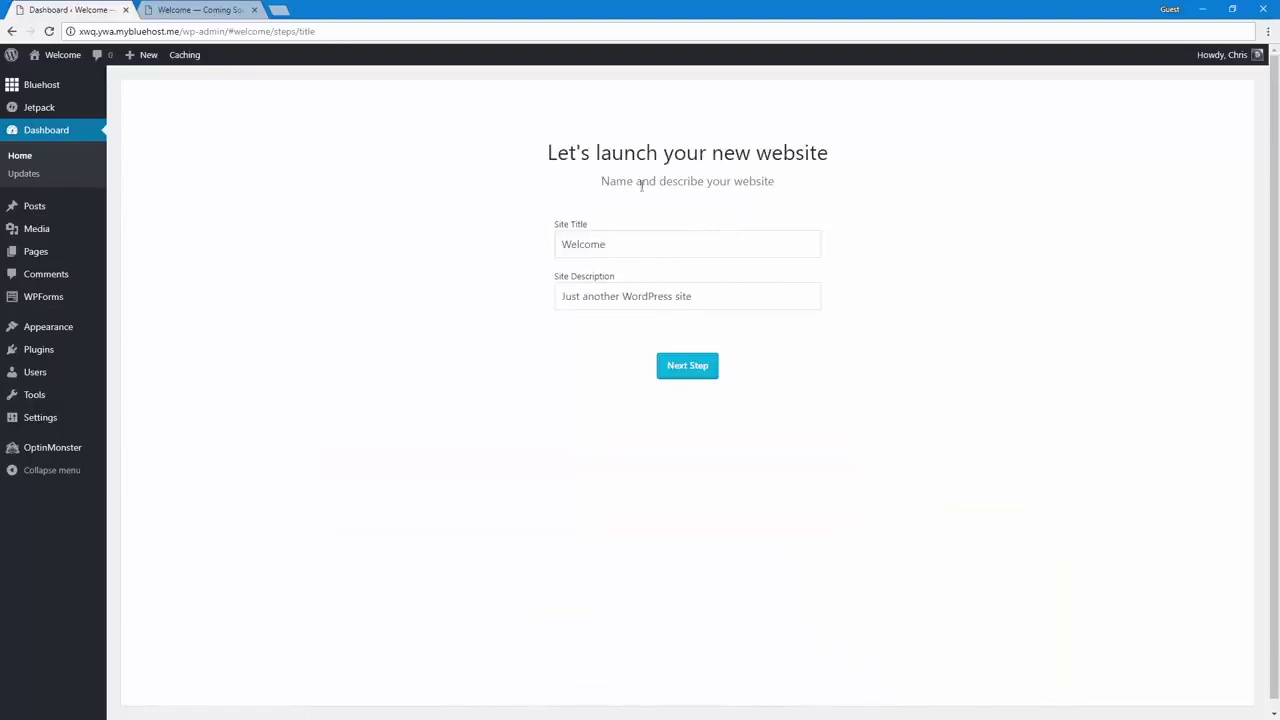
left_click_drag(626, 246, 397, 246)
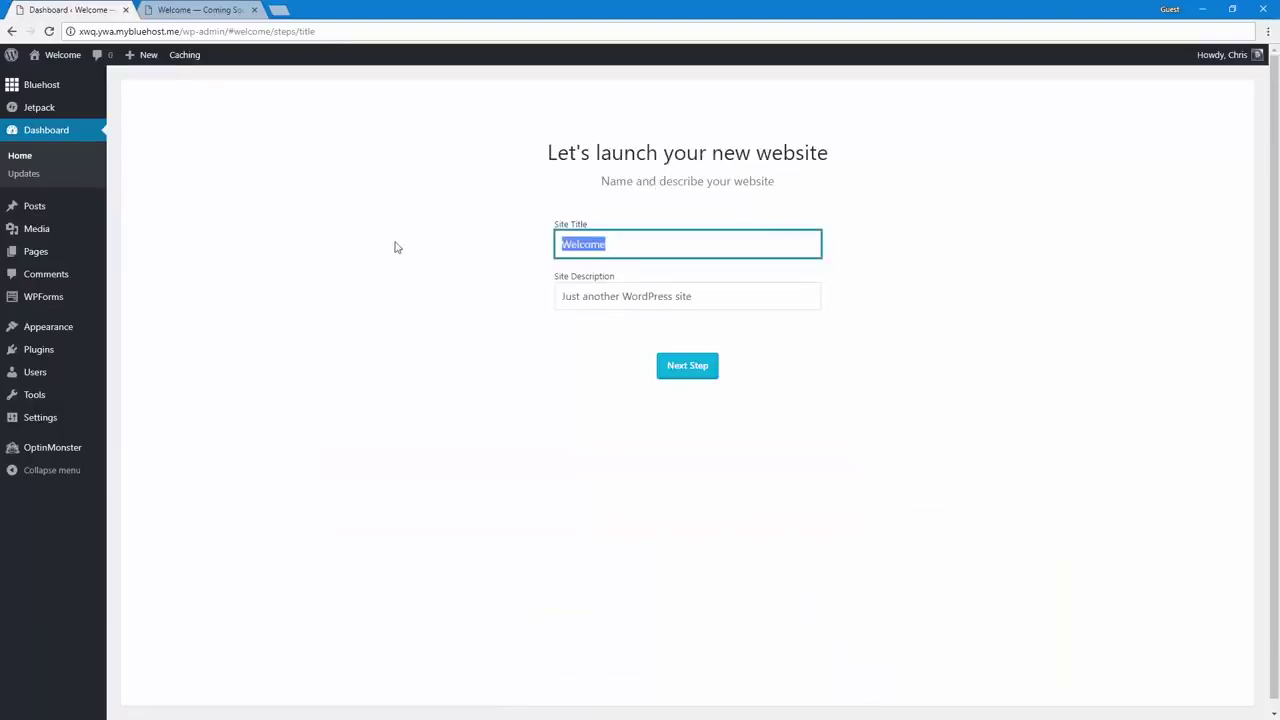
type("Miles Photography")
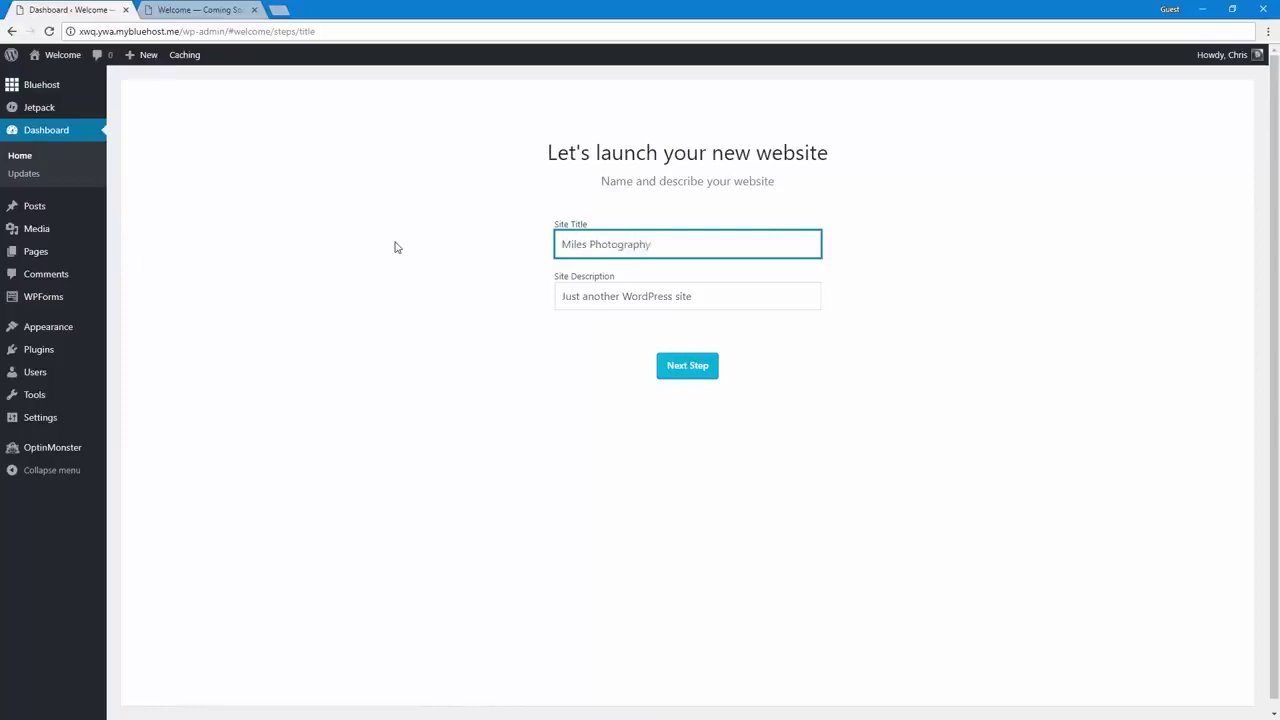
Set the site description to "Capture it all." and proceed to the next setup step
key("Tab")
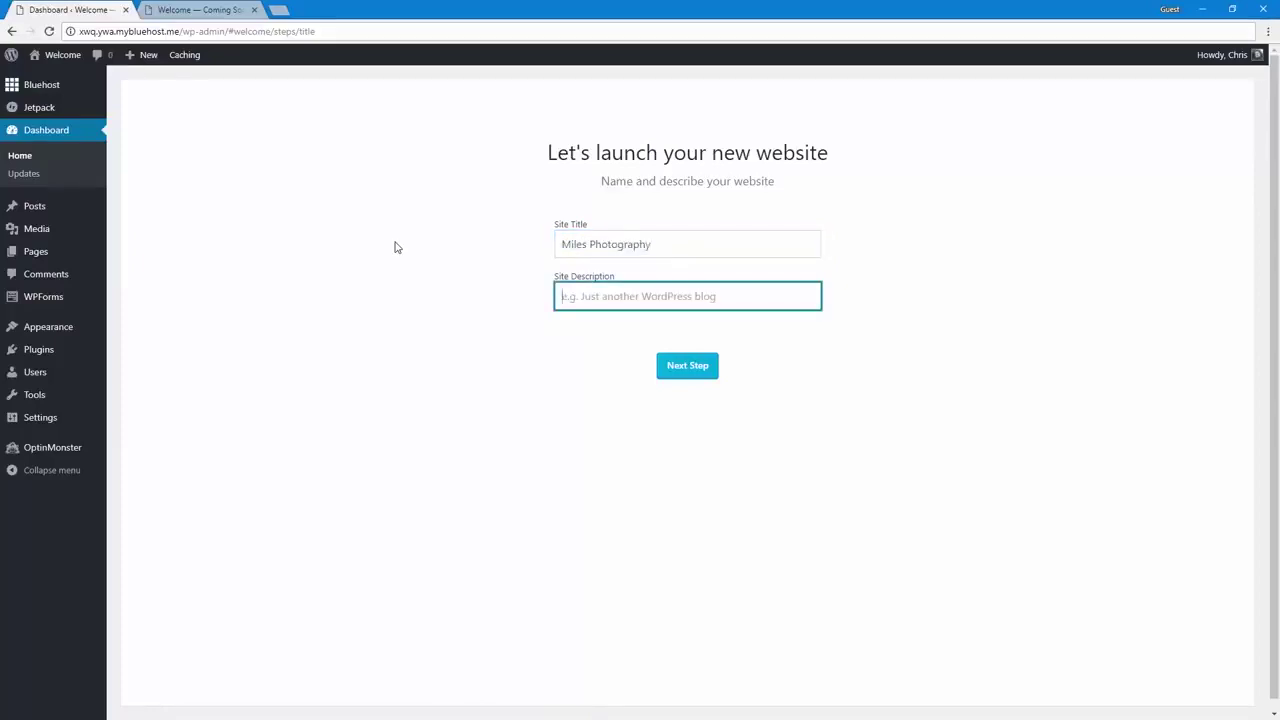
type("Capture it all")
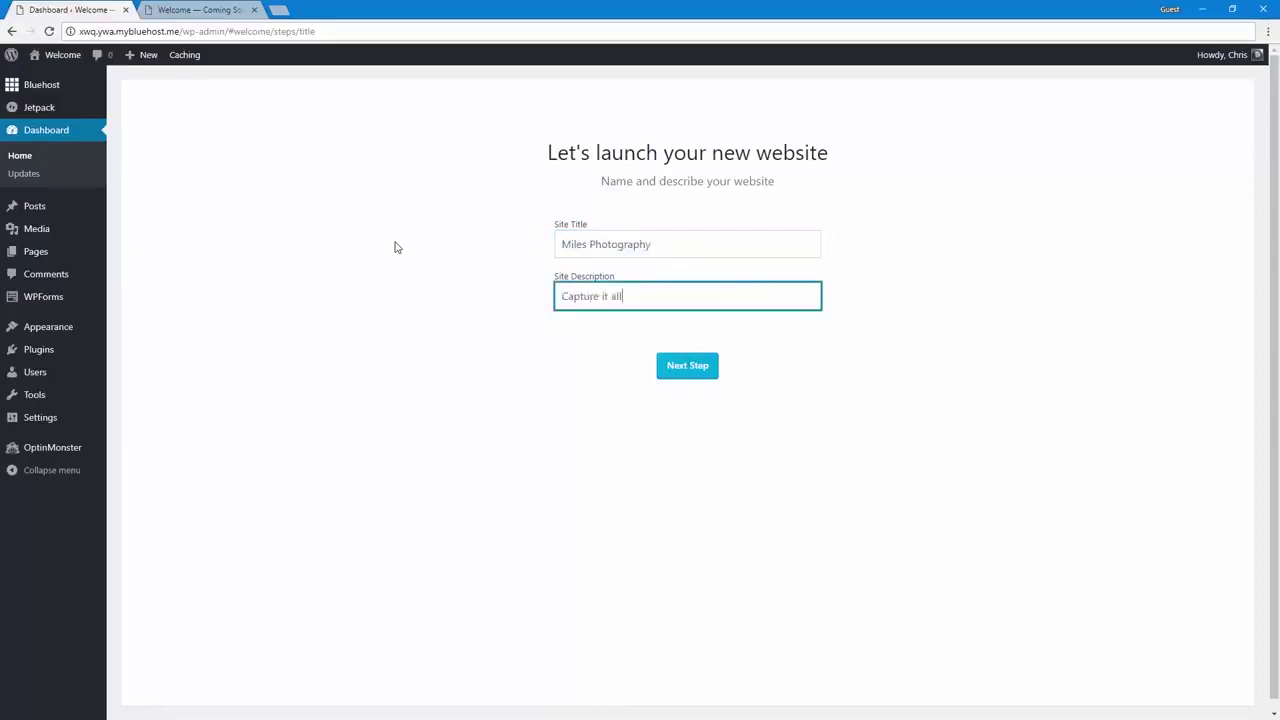
type(".")
left_click(395, 247)
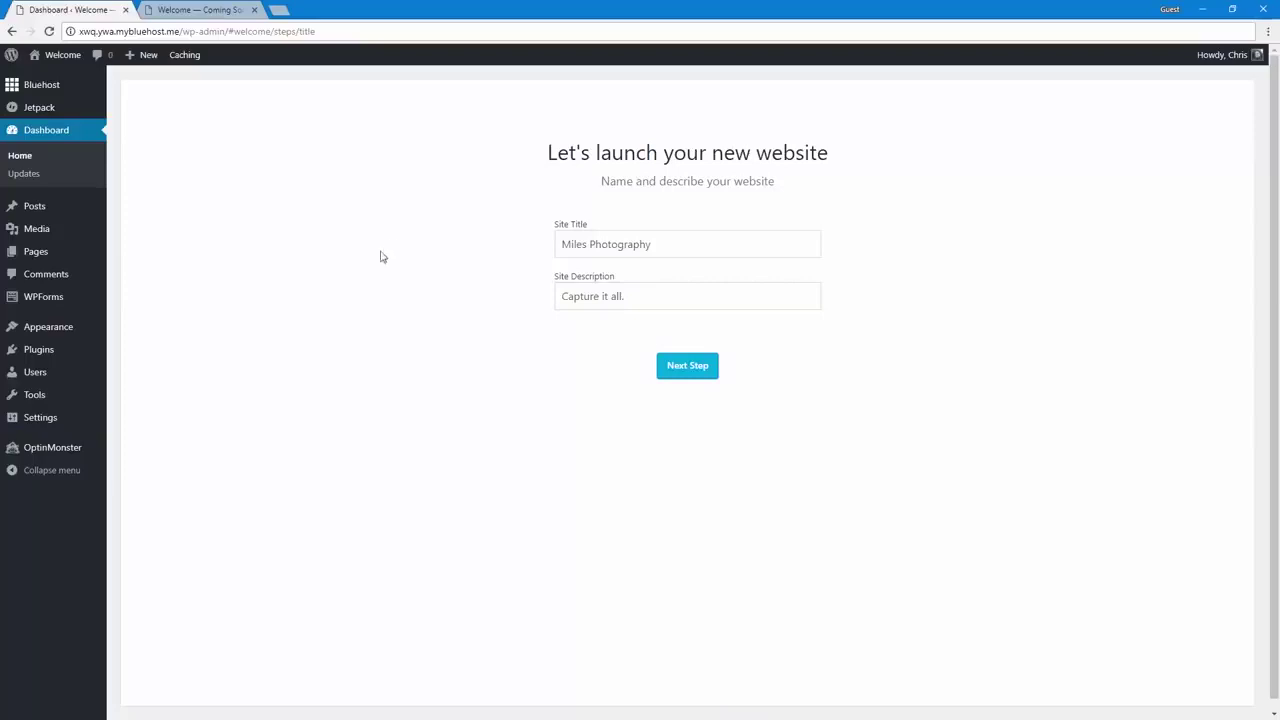
mouse_move(62, 423)
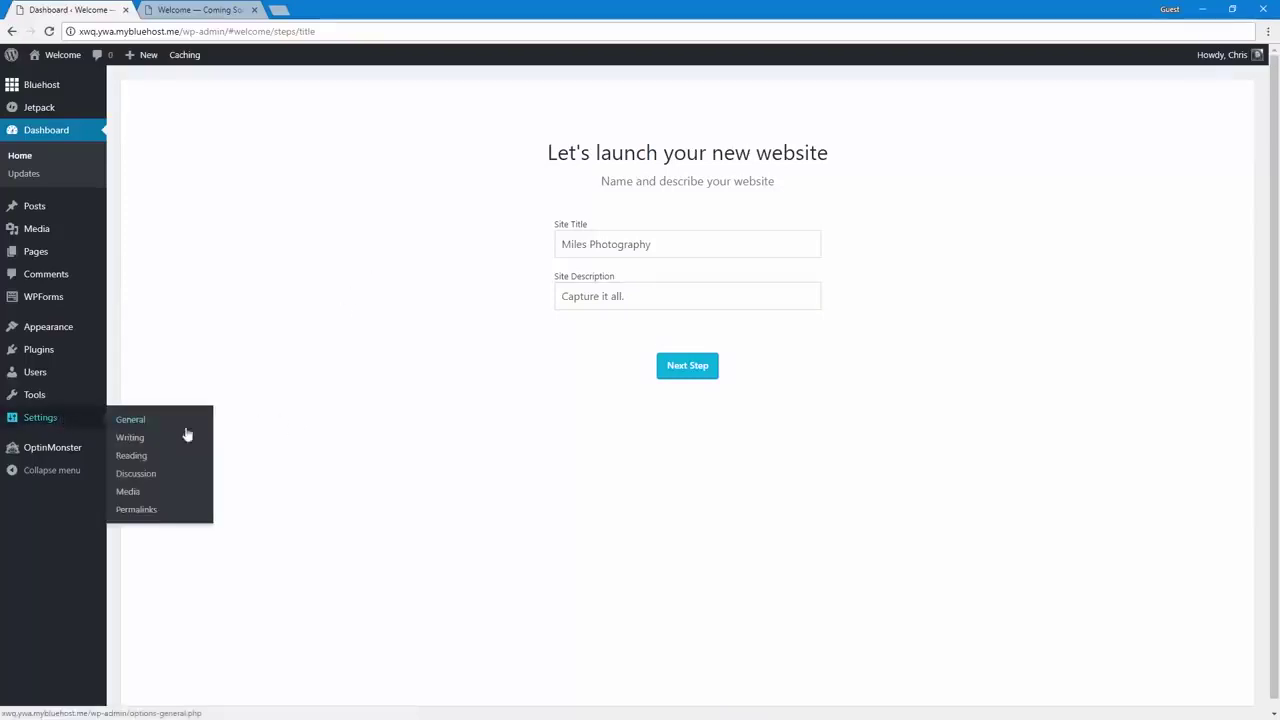
left_click(683, 366)
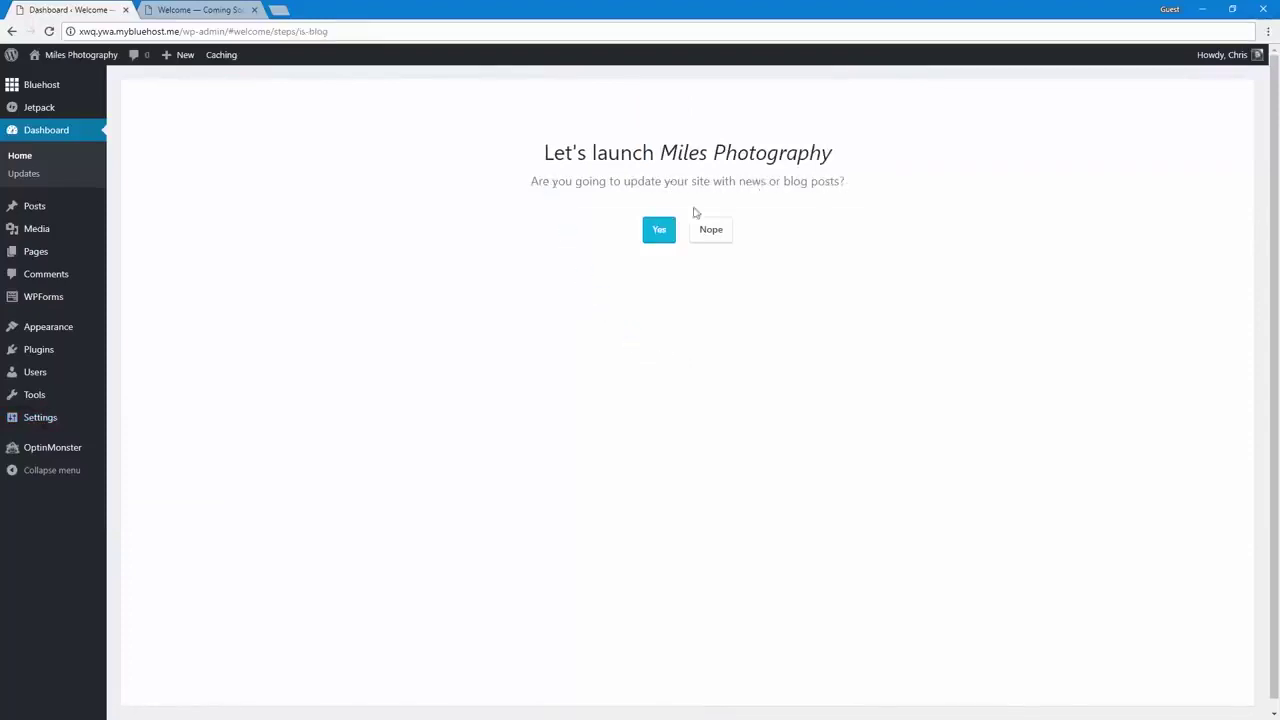
Answer the setup questions with news or blog updates, a static welcome homepage and a starter "Contact Us" page
left_click(656, 230)
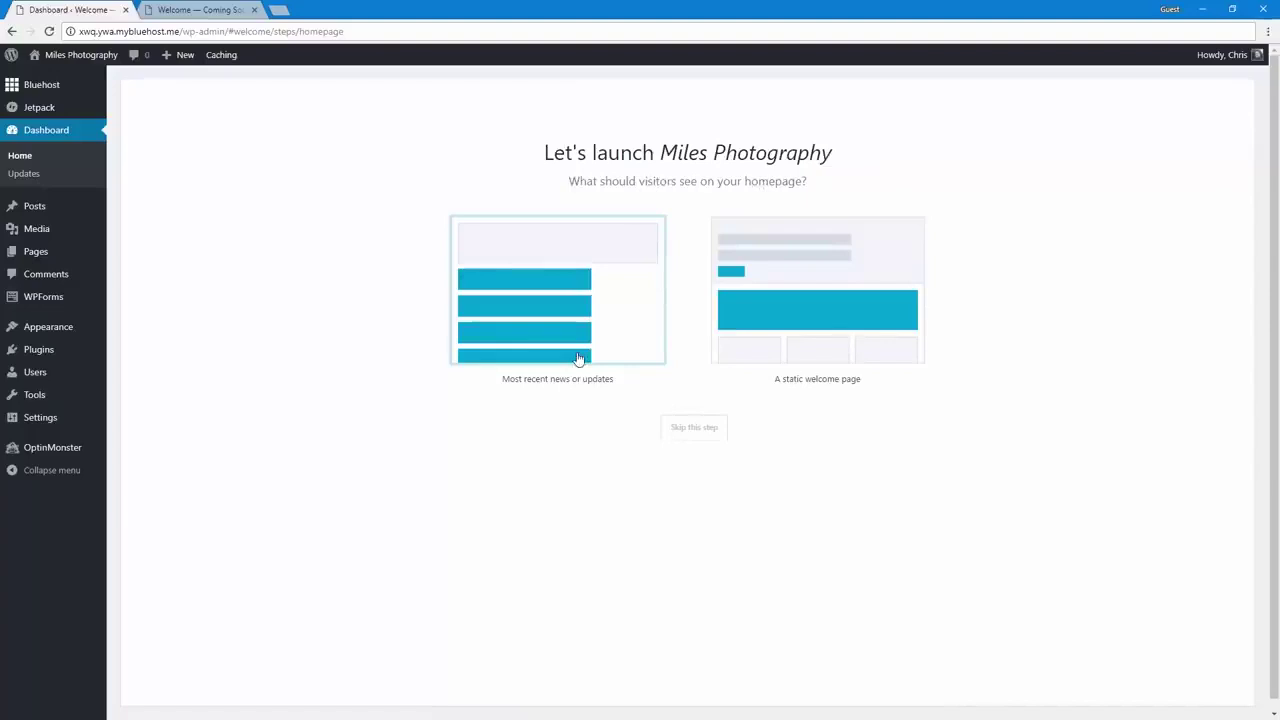
left_click(835, 333)
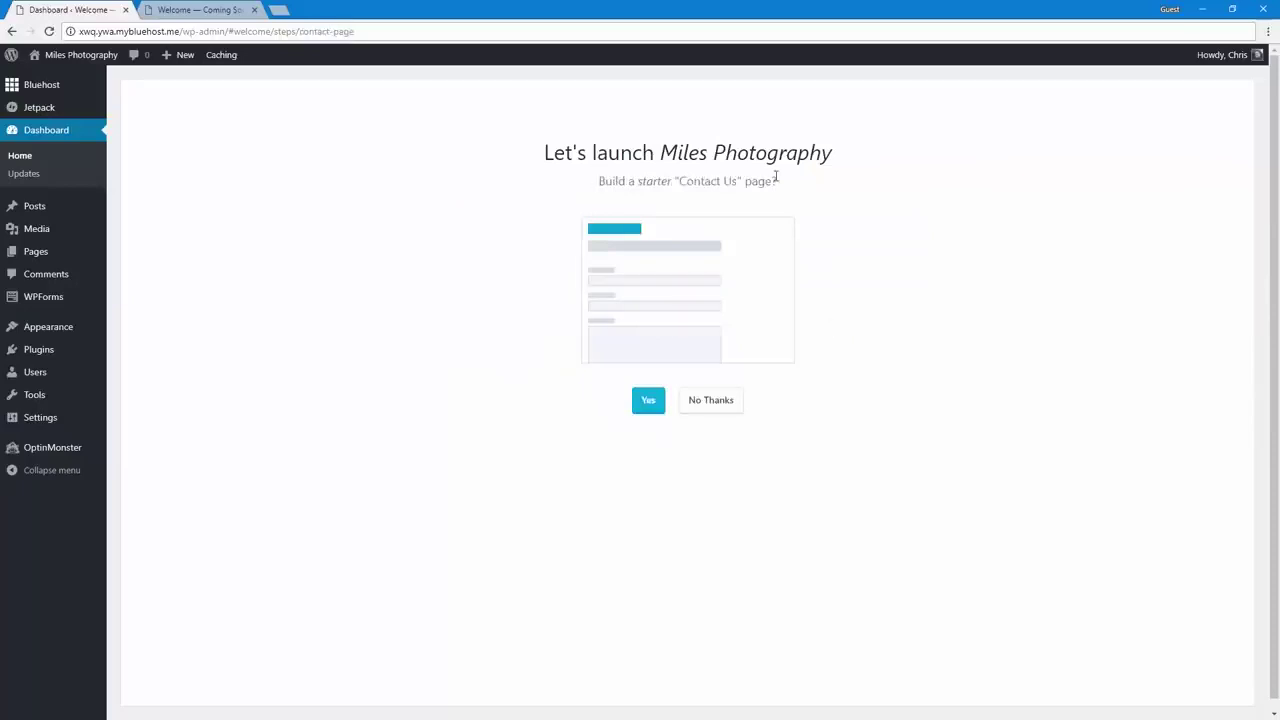
left_click(648, 401)
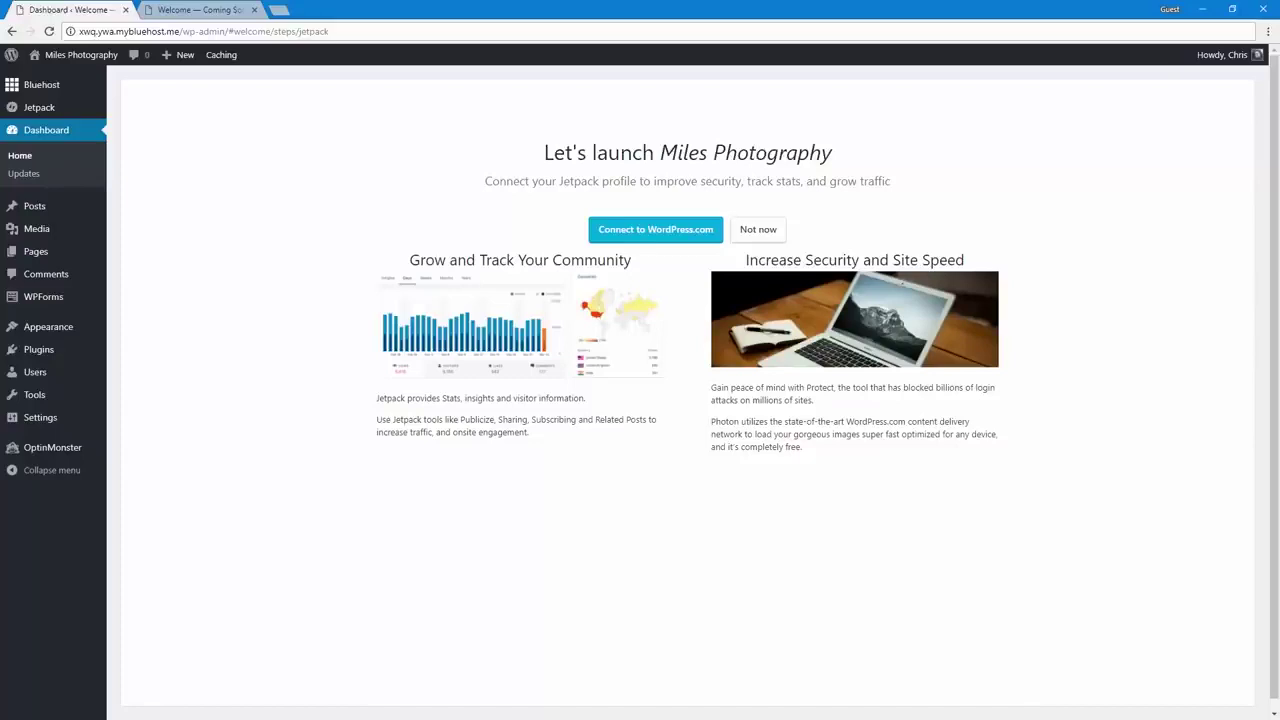
Connect the site's Jetpack profile to WordPress.com and approve the connection
left_click(640, 232)
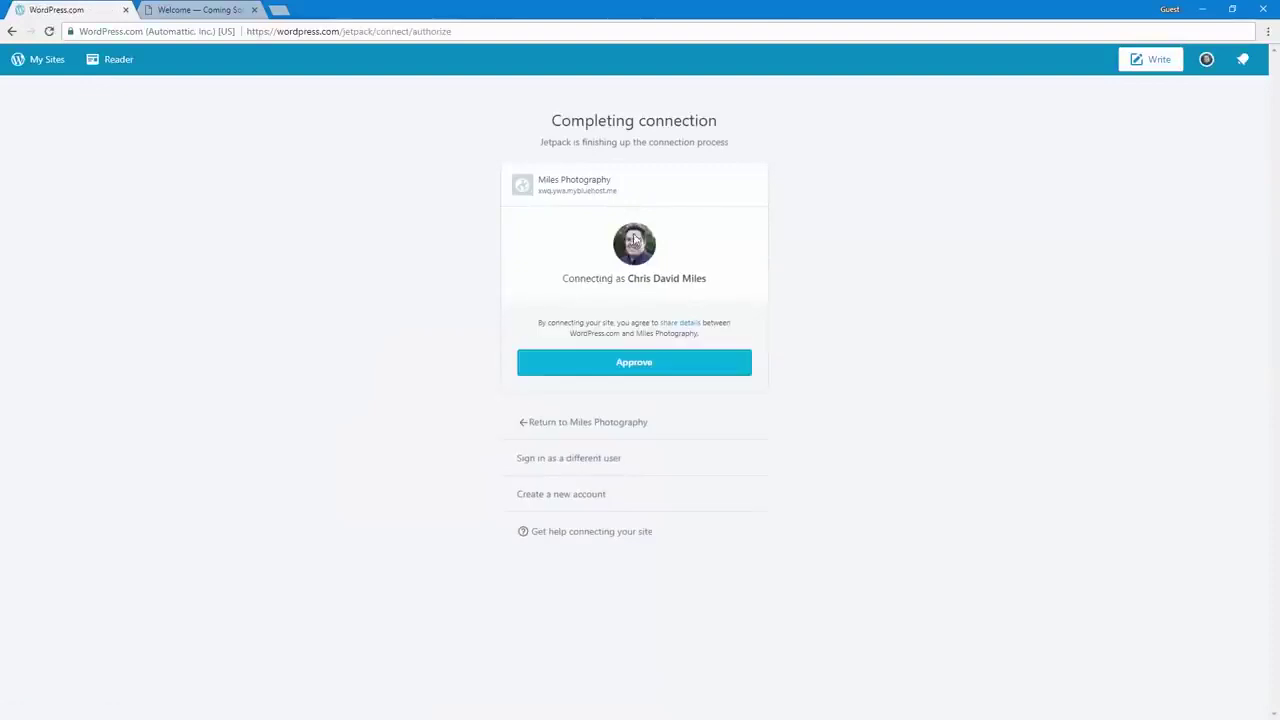
left_click(625, 372)
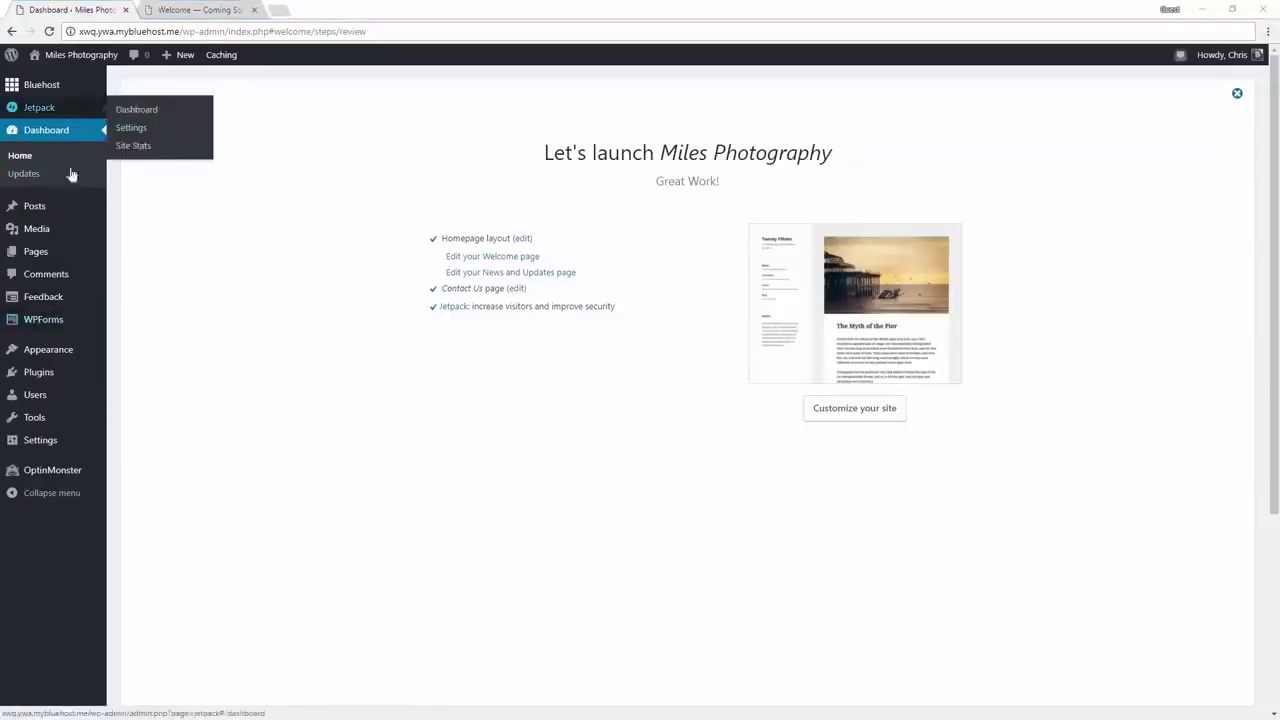
Review the Bluehost home page in the WordPress admin, including its site management sections and the "Launch your site" notice
mouse_move(62, 208)
left_click(71, 87)
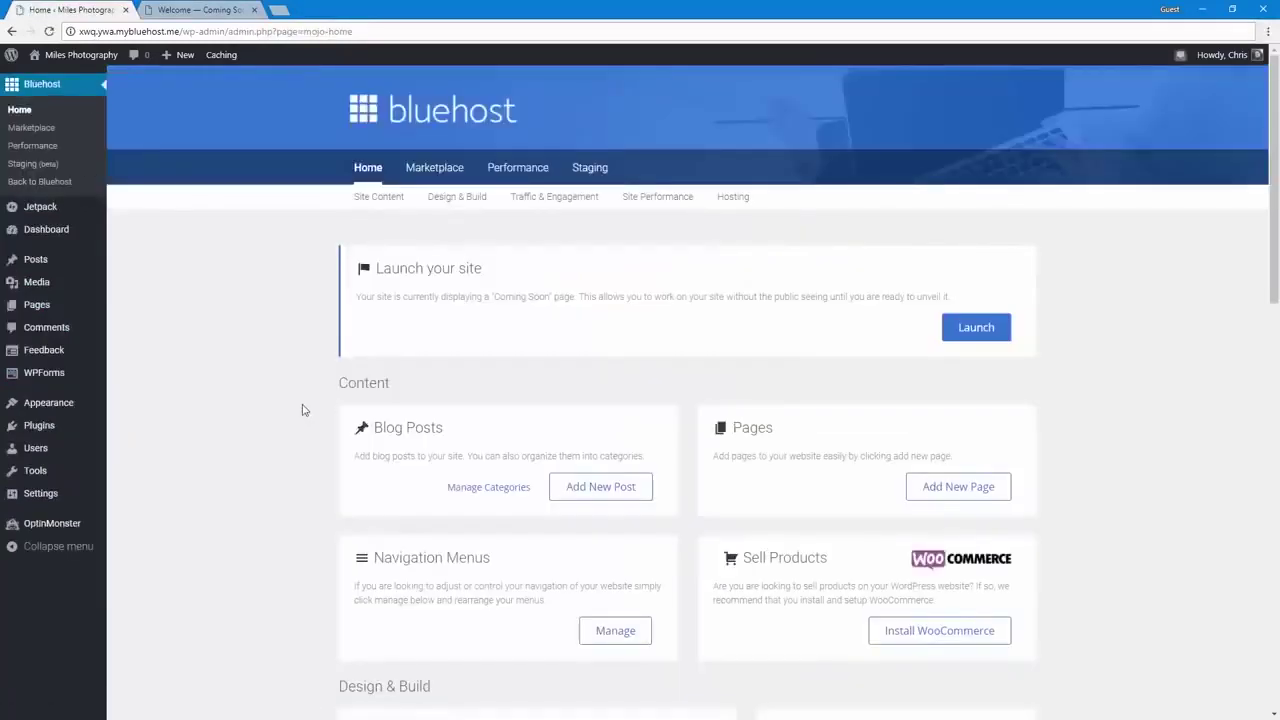
scroll(306, 410, "down", 10)
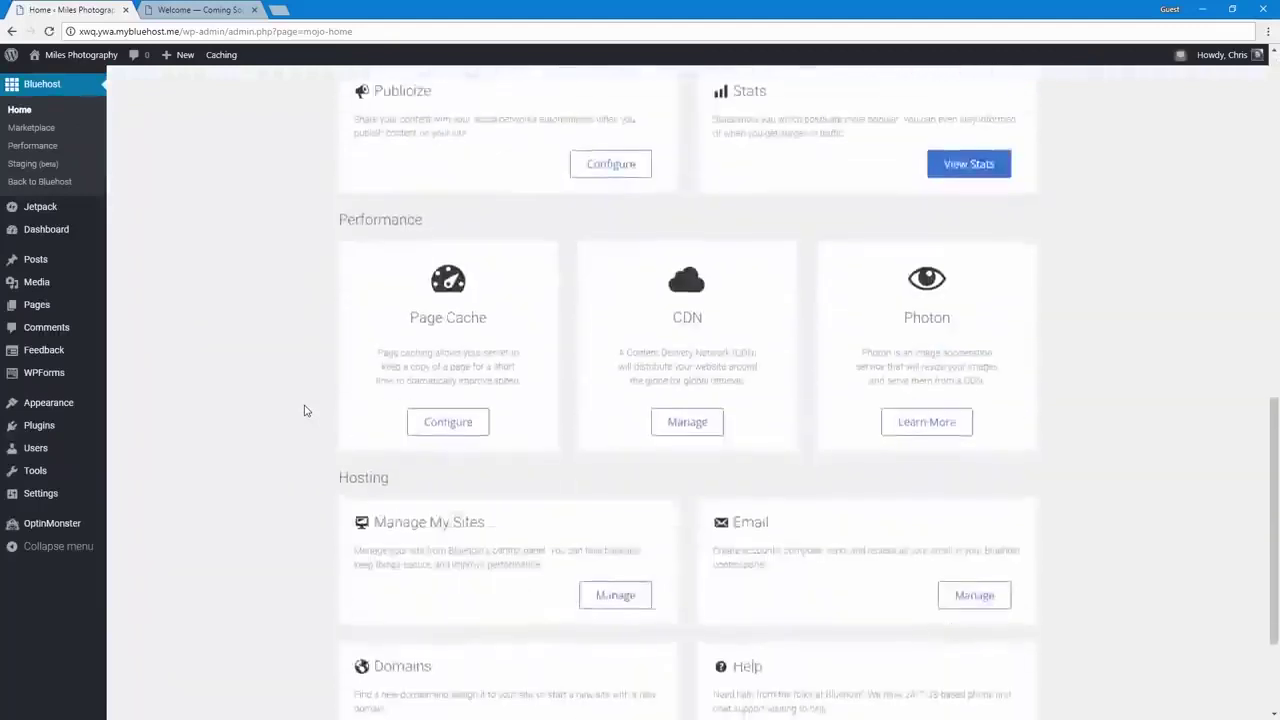
scroll(306, 410, "up", 4)
scroll(306, 410, "up", 6)
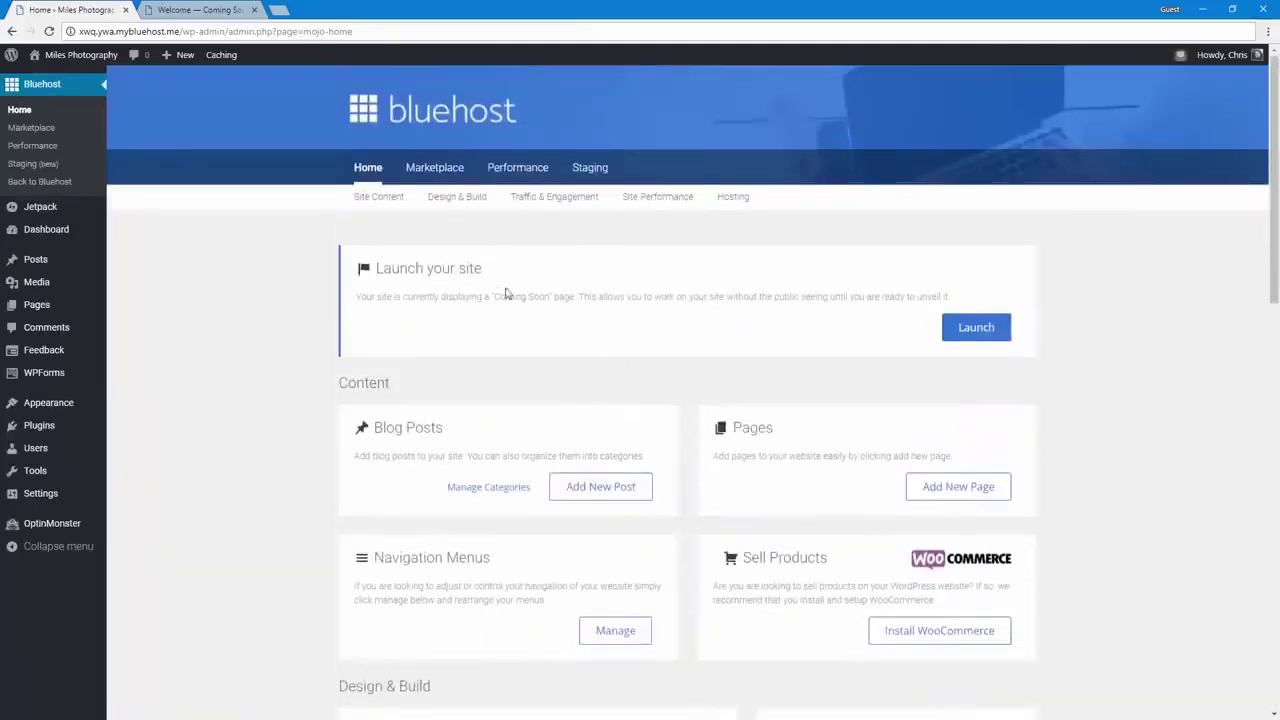
left_click_drag(384, 270, 950, 296)
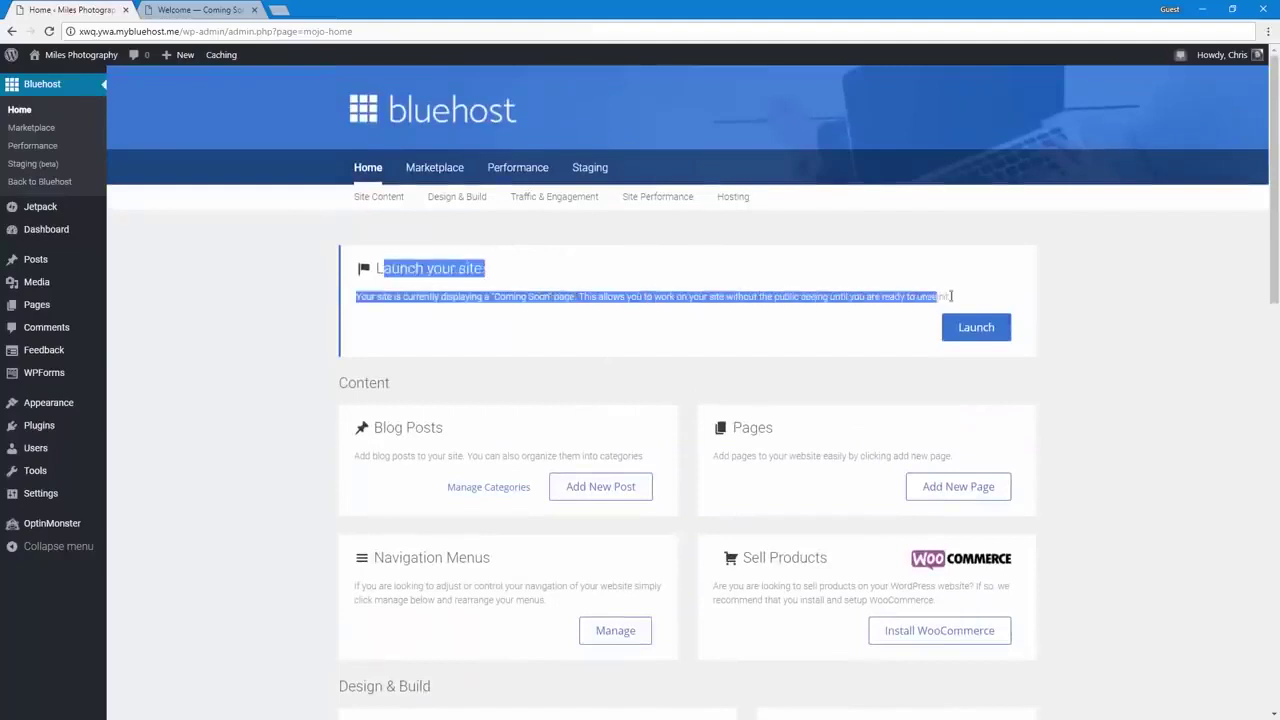
left_click(950, 296)
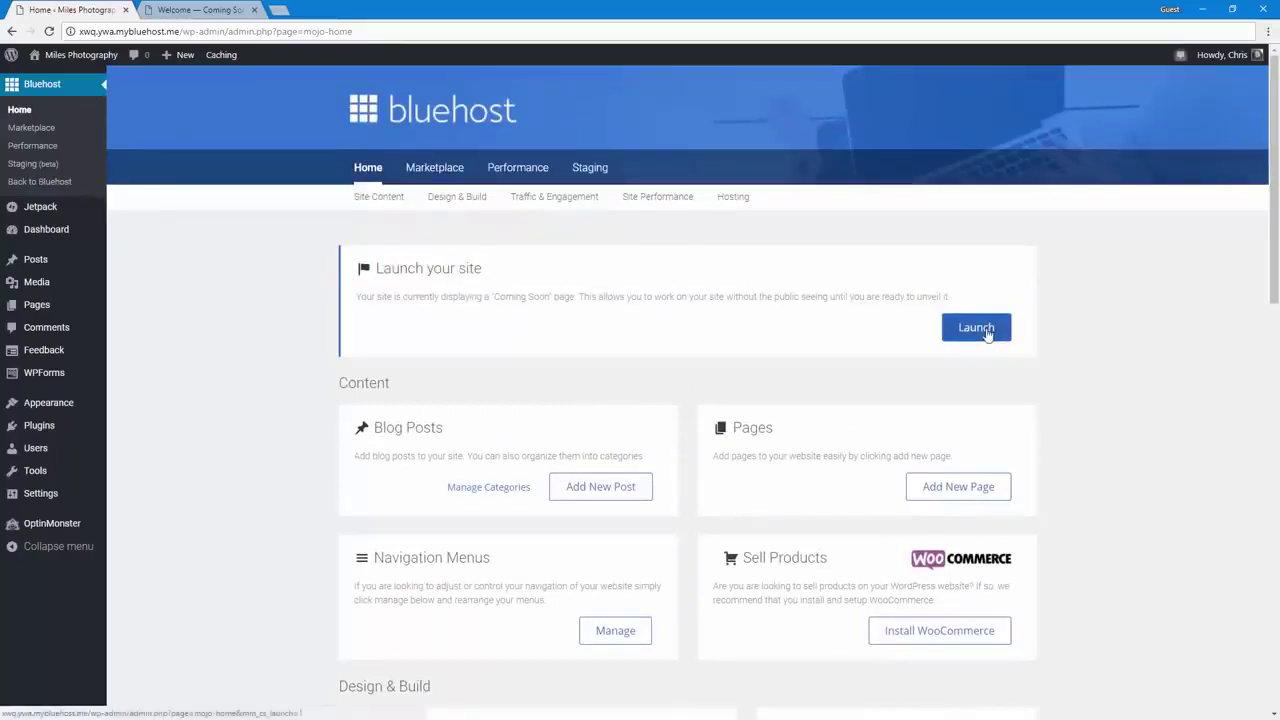
Compare the public "Coming Soon" page with the logged-in view of the Miles Photography site in a new tab
left_click(196, 9)
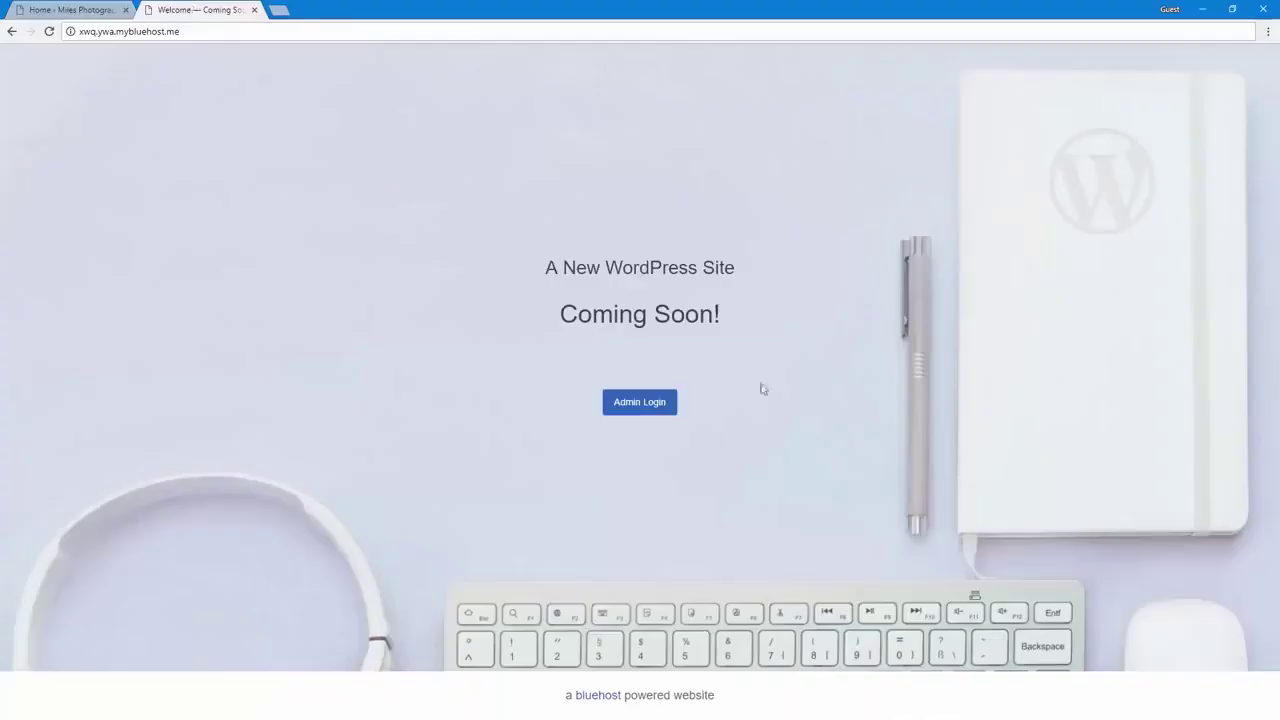
left_click(88, 8)
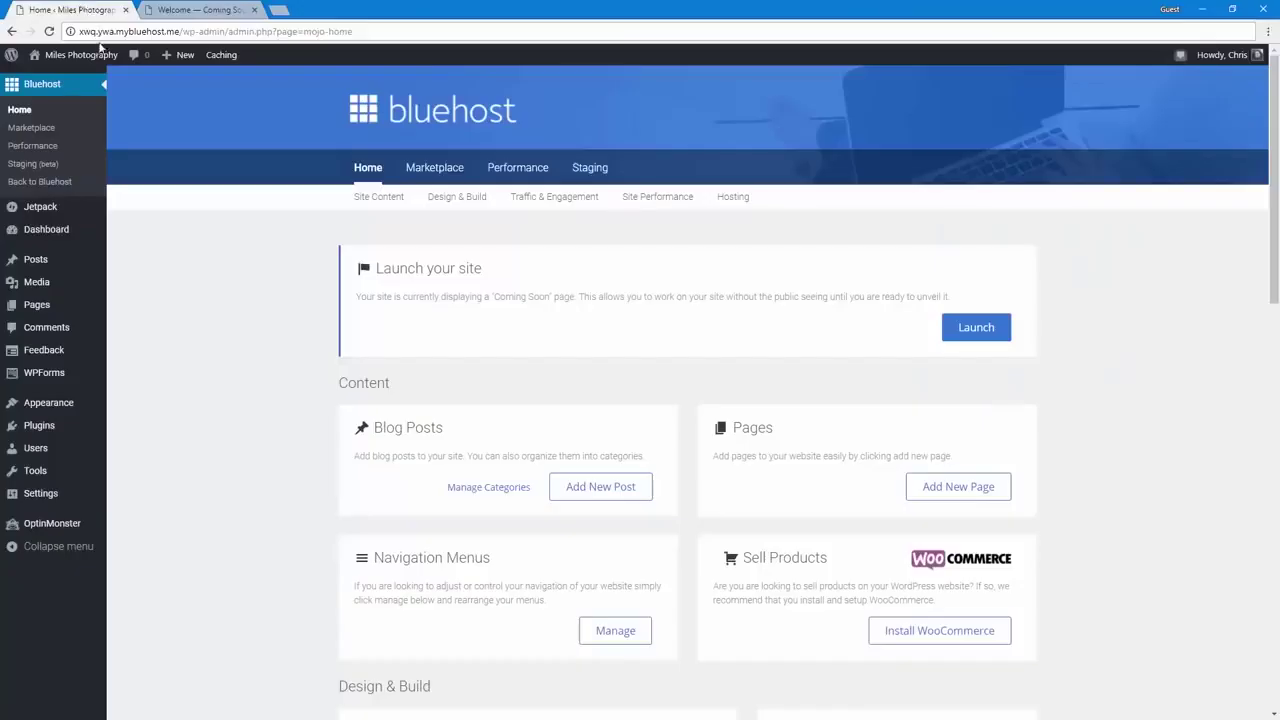
middle_click(80, 55)
mouse_move(78, 60)
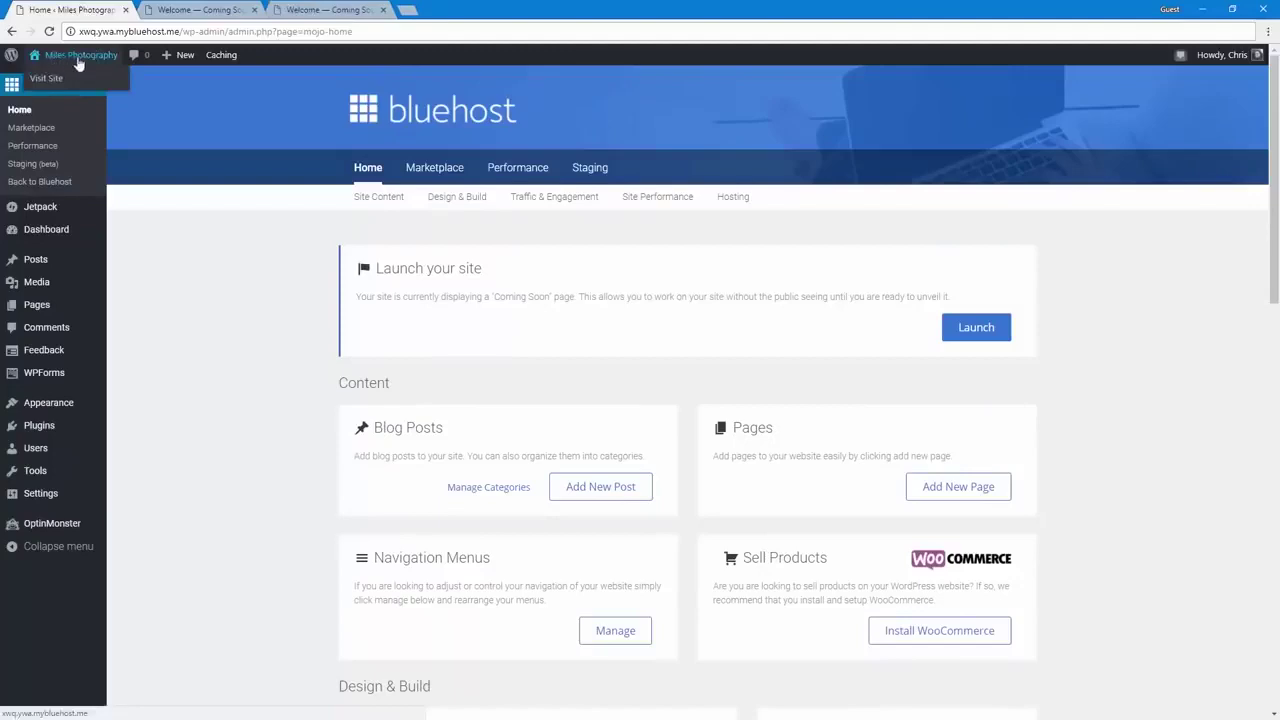
key("ctrl+Tab")
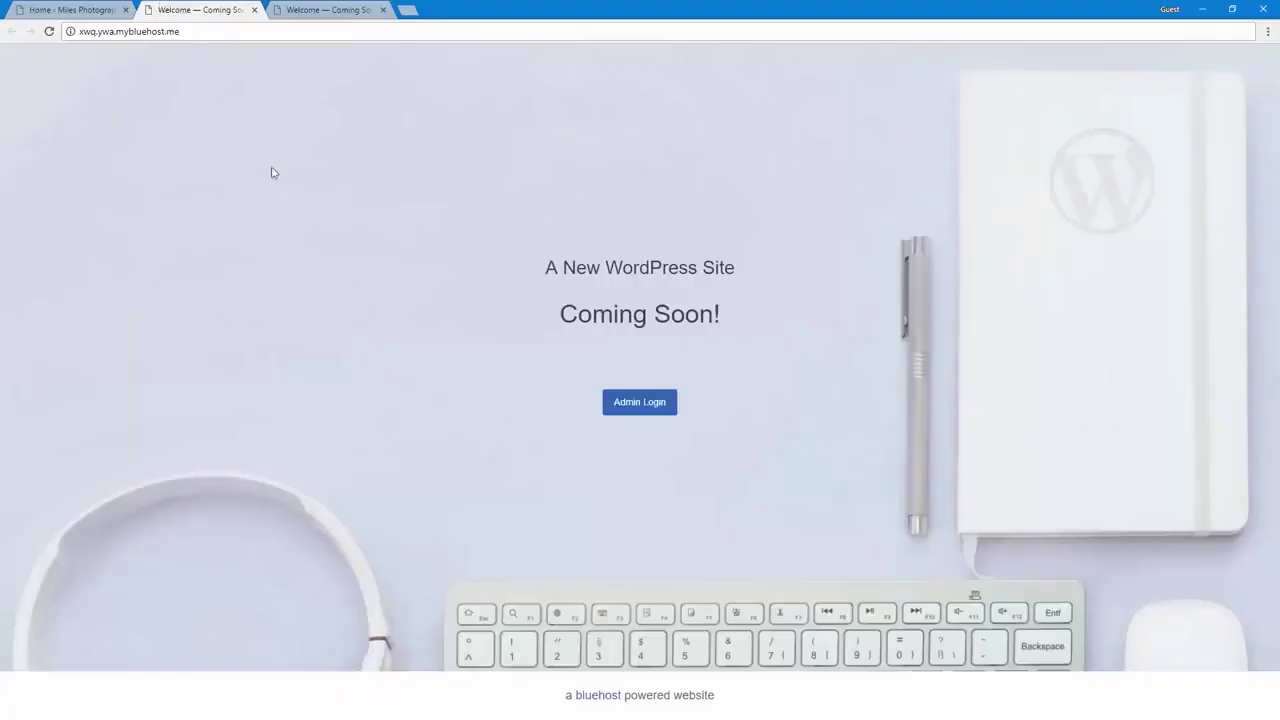
key("F5")
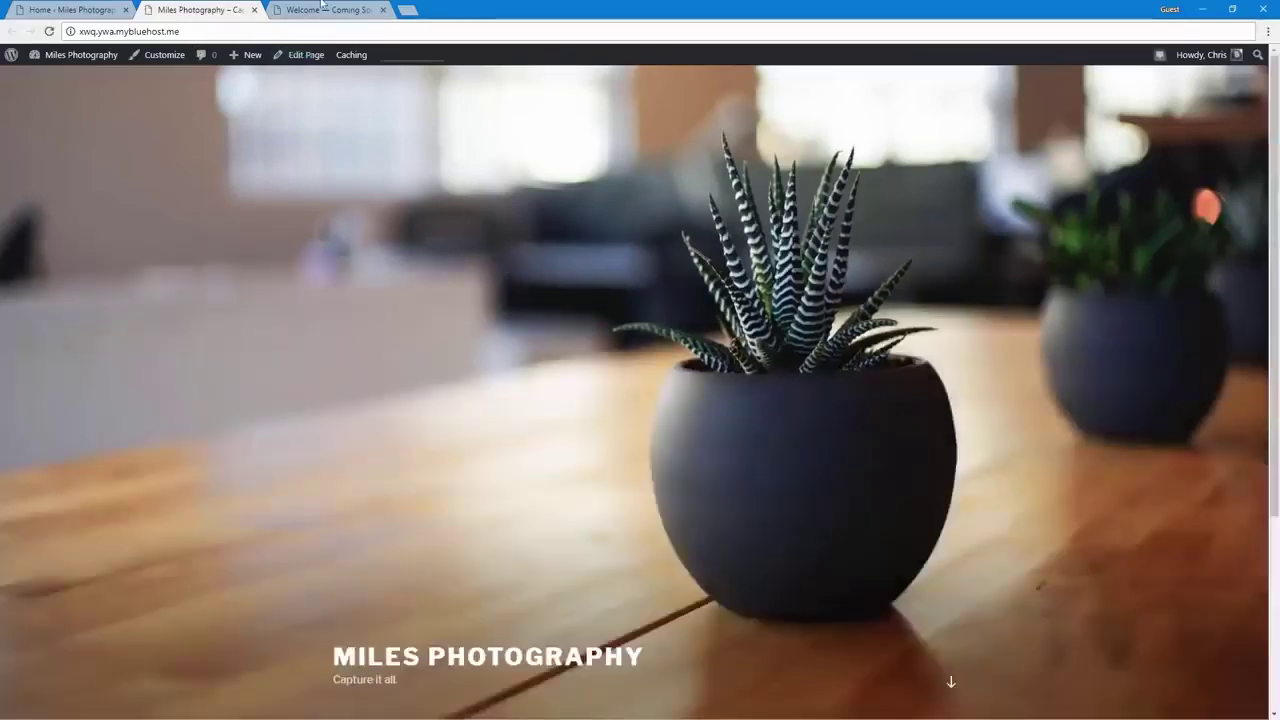
left_click(322, 6)
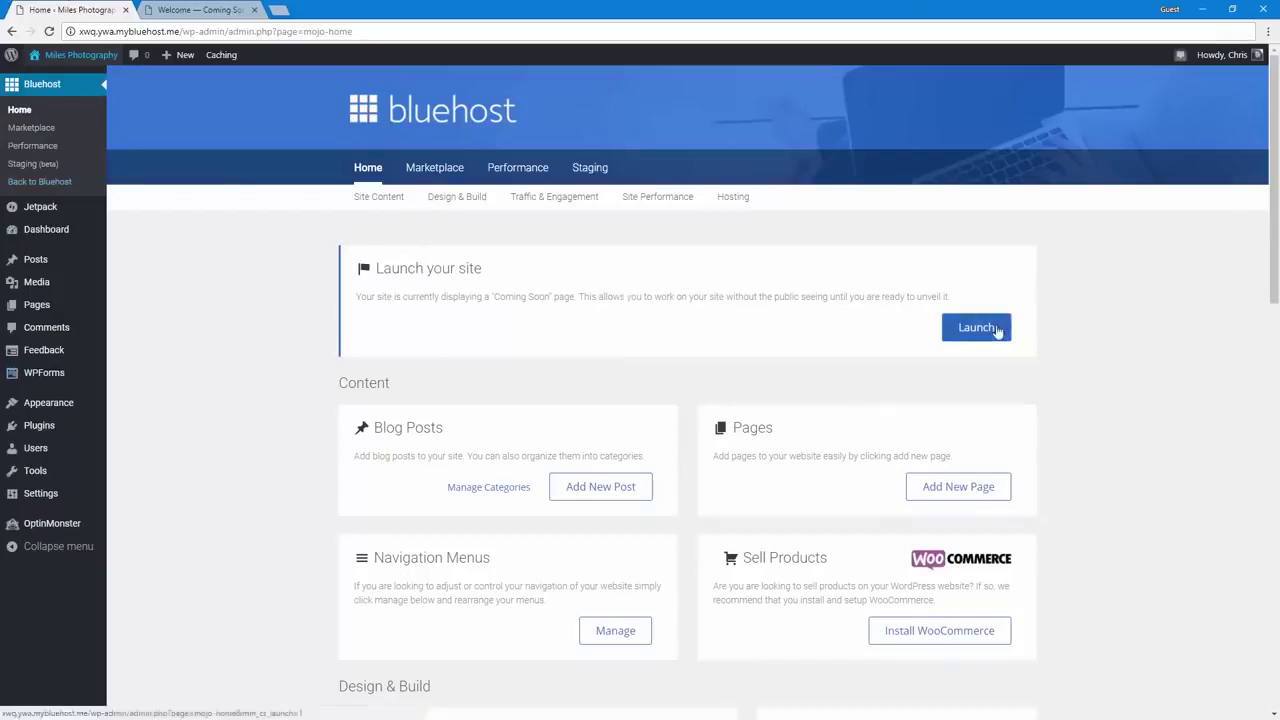
Return to the dashboard setup, fill in the business's street address, city, state and zip code, and continue
left_click(68, 227)
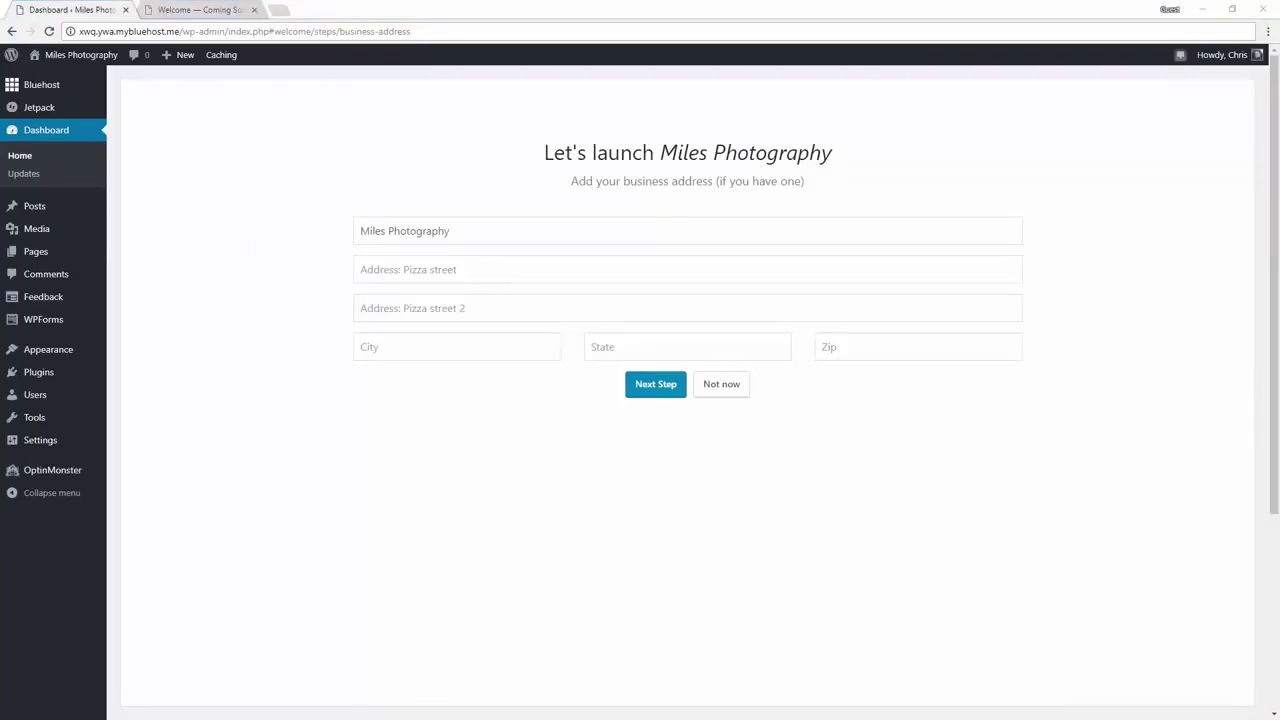
left_click(500, 274)
type("123 Cherry St.")
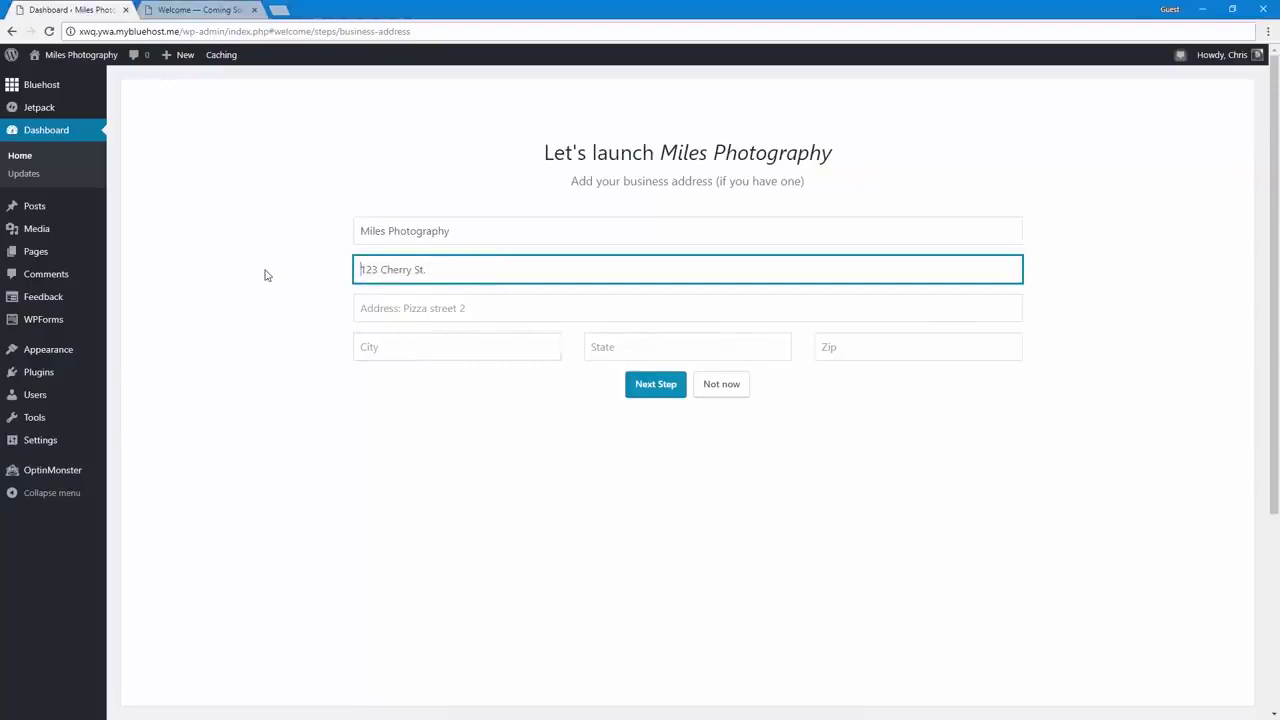
left_click(384, 340)
type("Provo")
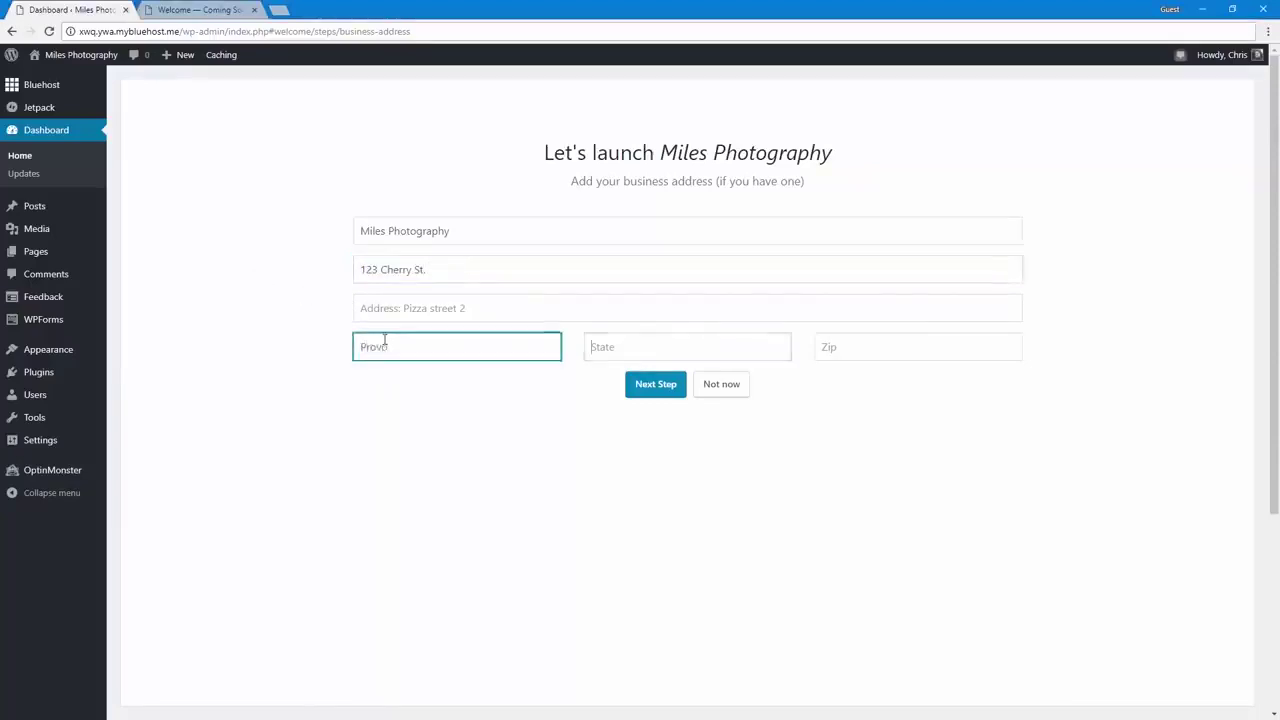
key("Tab")
type("UT")
key("Tab")
type("846")
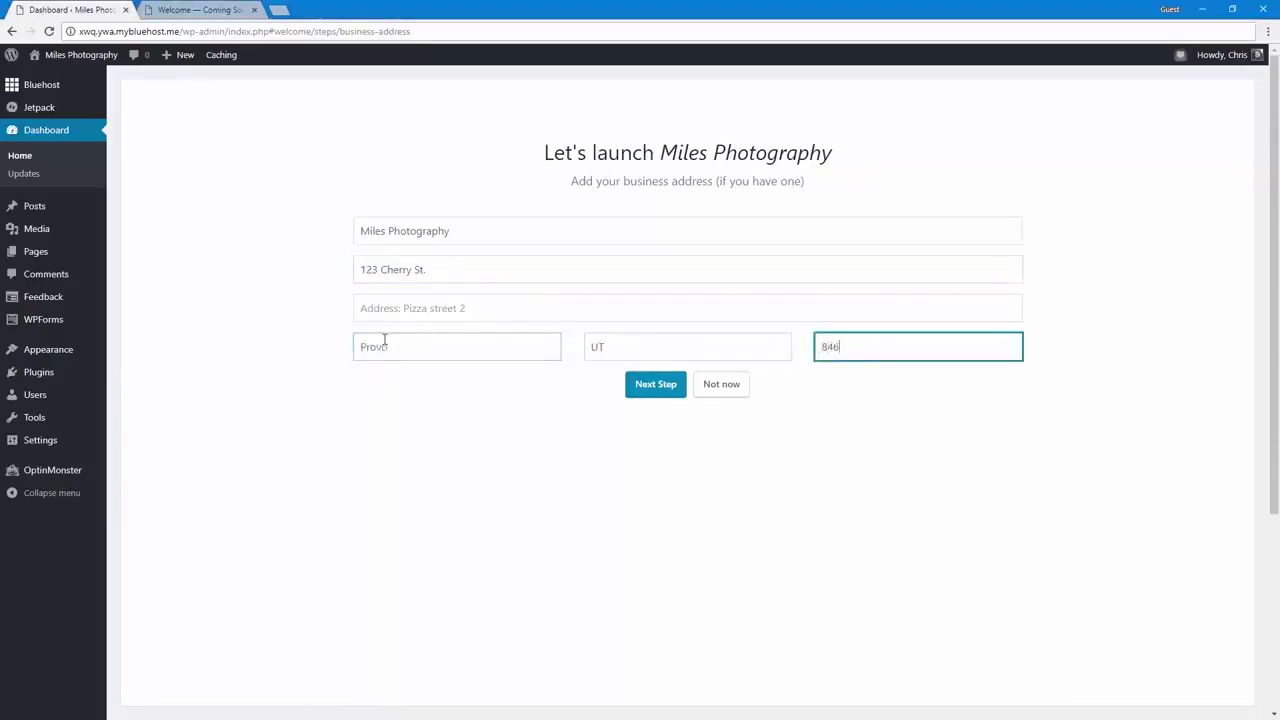
left_click(640, 386)
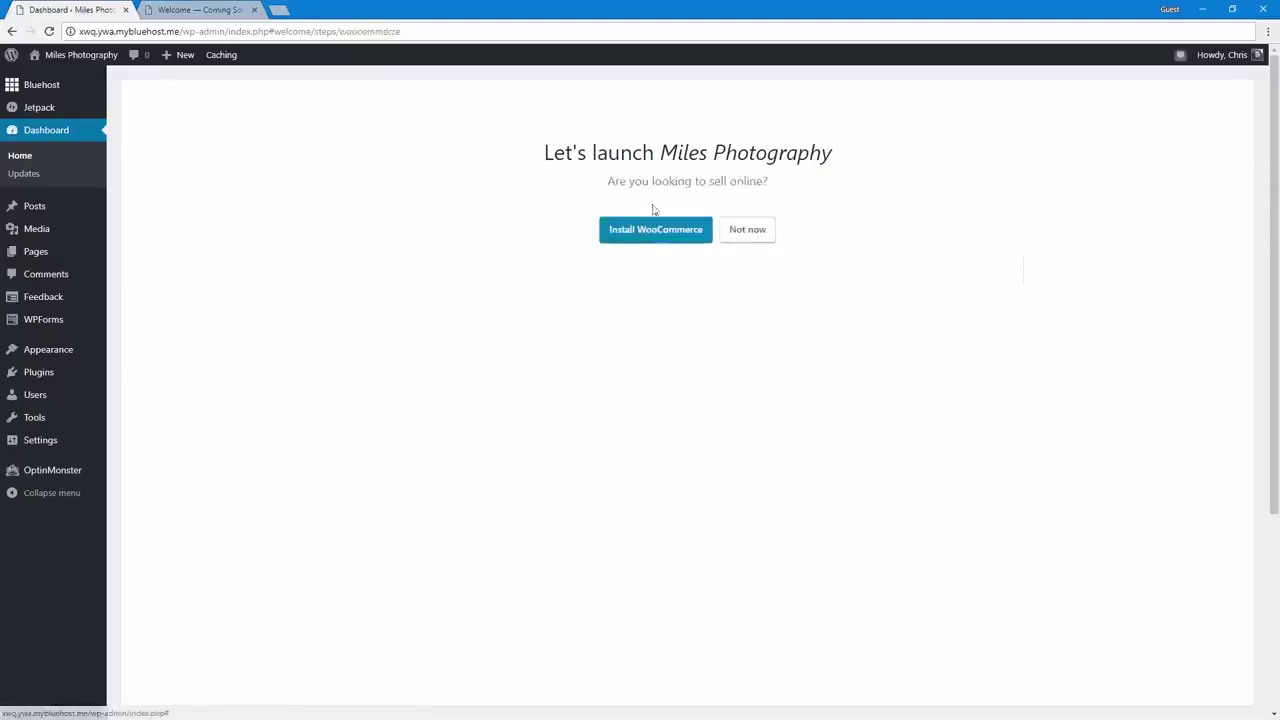
left_click_drag(610, 180, 795, 174)
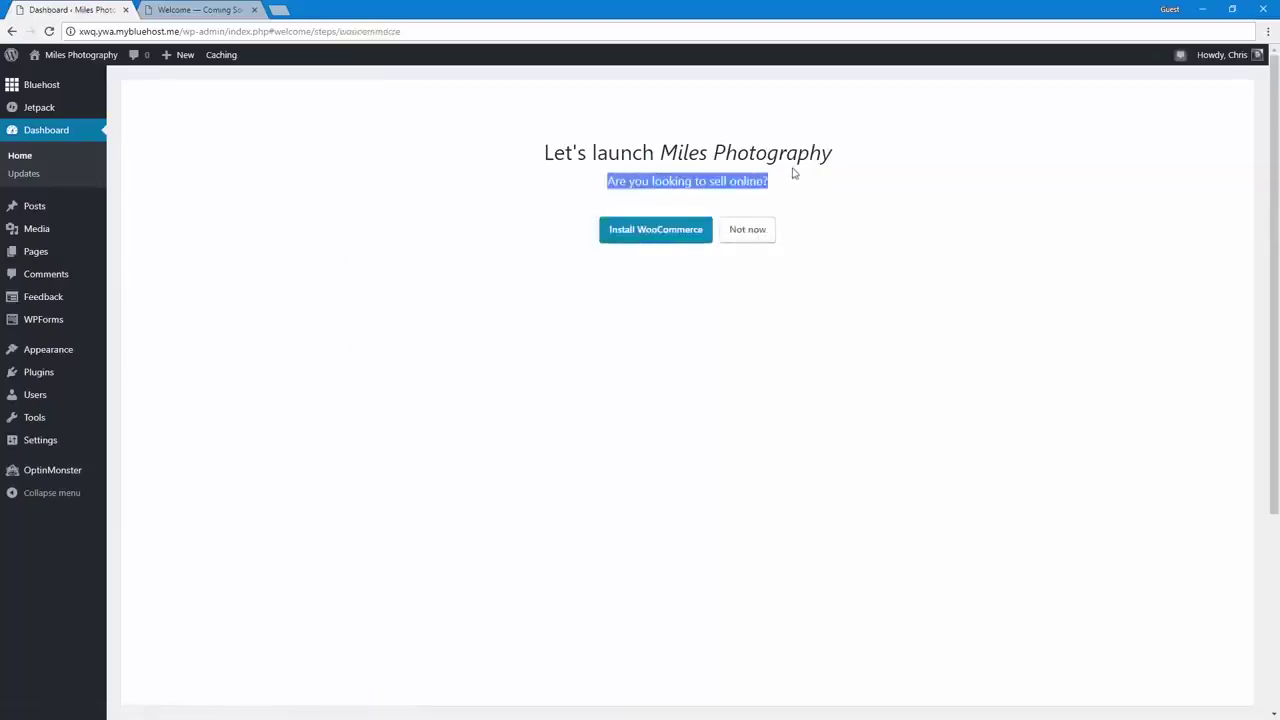
Decline the WooCommerce installation to finish the launch setup, and open the list of posts
left_click(781, 177)
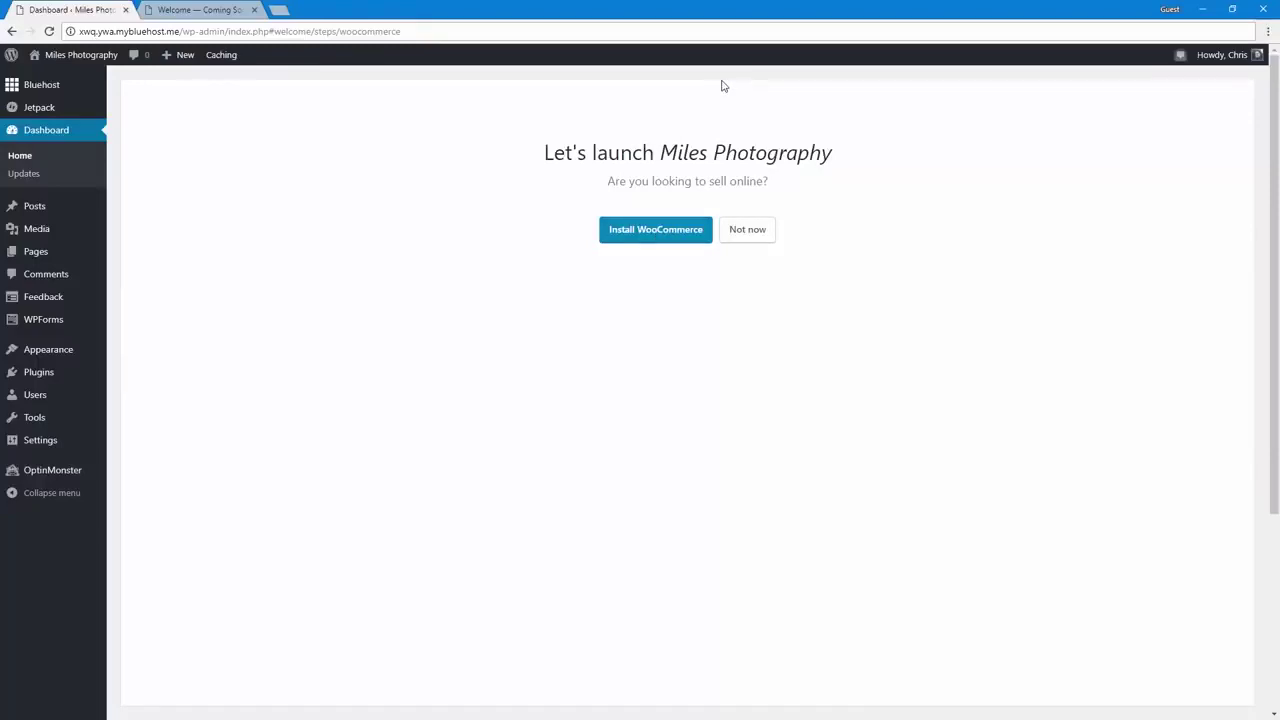
left_click(730, 240)
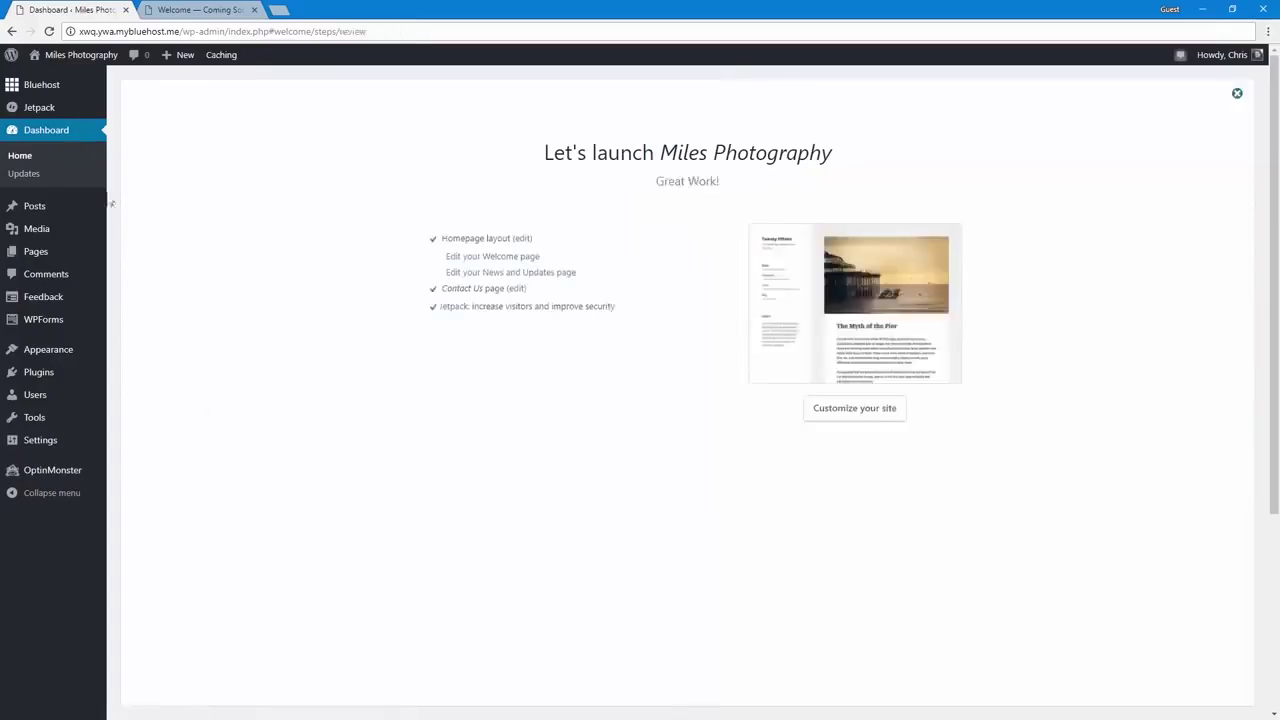
mouse_move(89, 220)
left_click(66, 205)
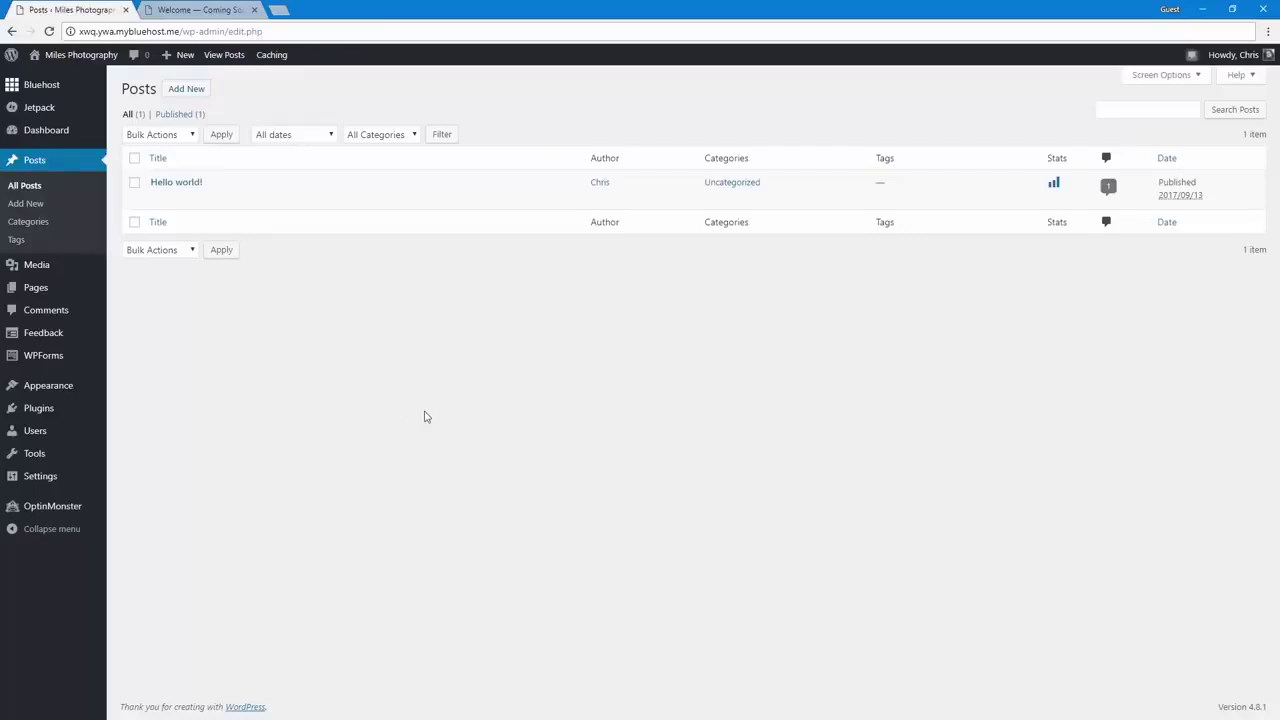
Replace the Home page's text with a personal greeting, "Sometimes I take photos, and this website shows them off. :)" and a get-in-touch invitation, and update it
left_click(55, 300)
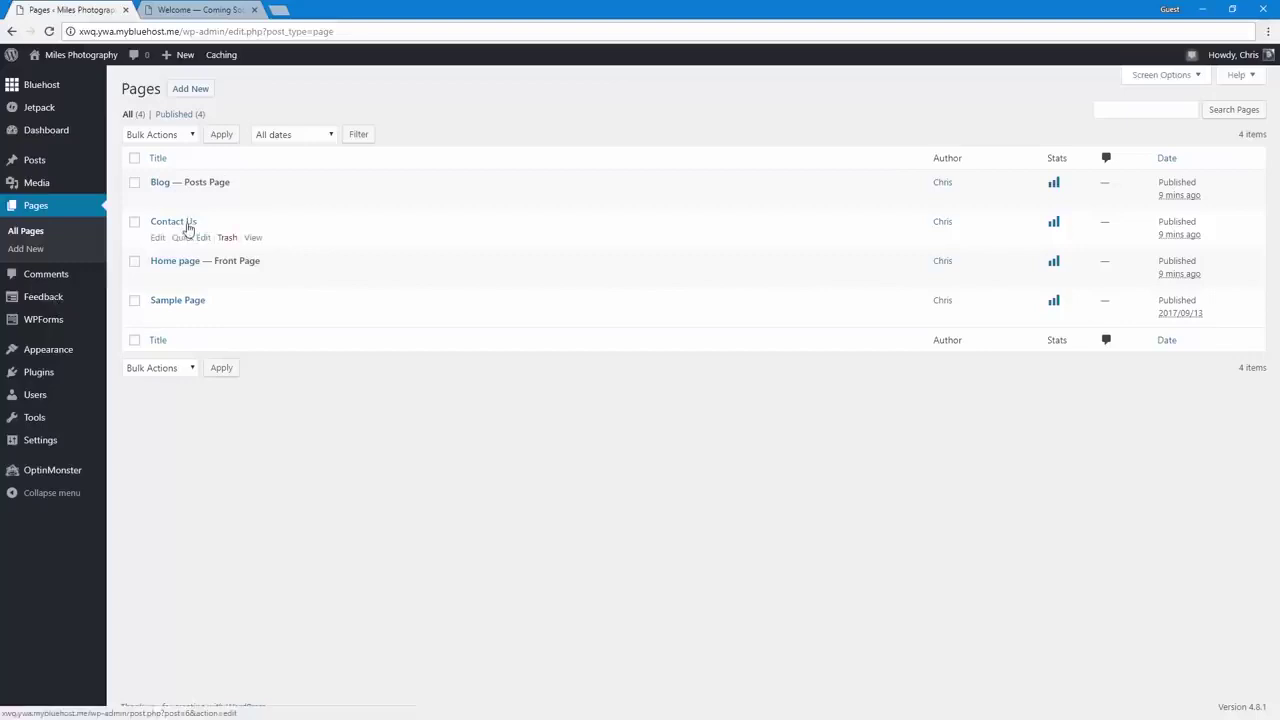
left_click(169, 268)
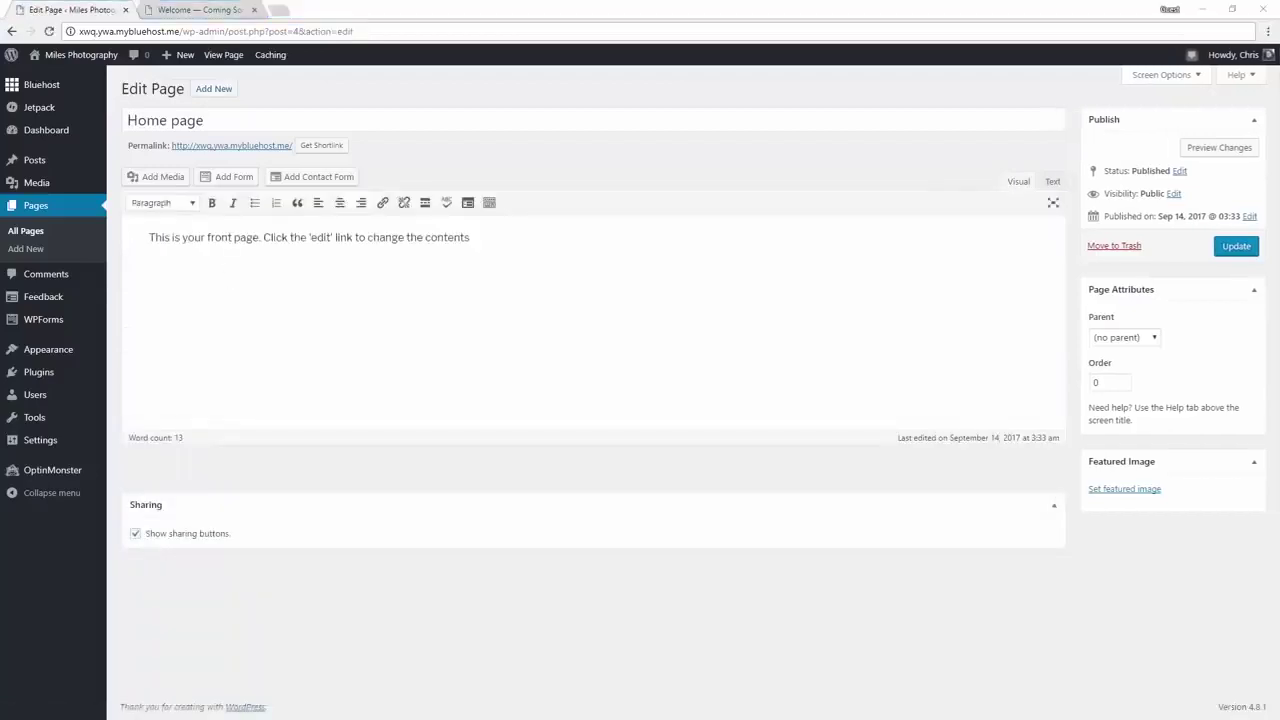
left_click(313, 307)
key("ctrl+a")
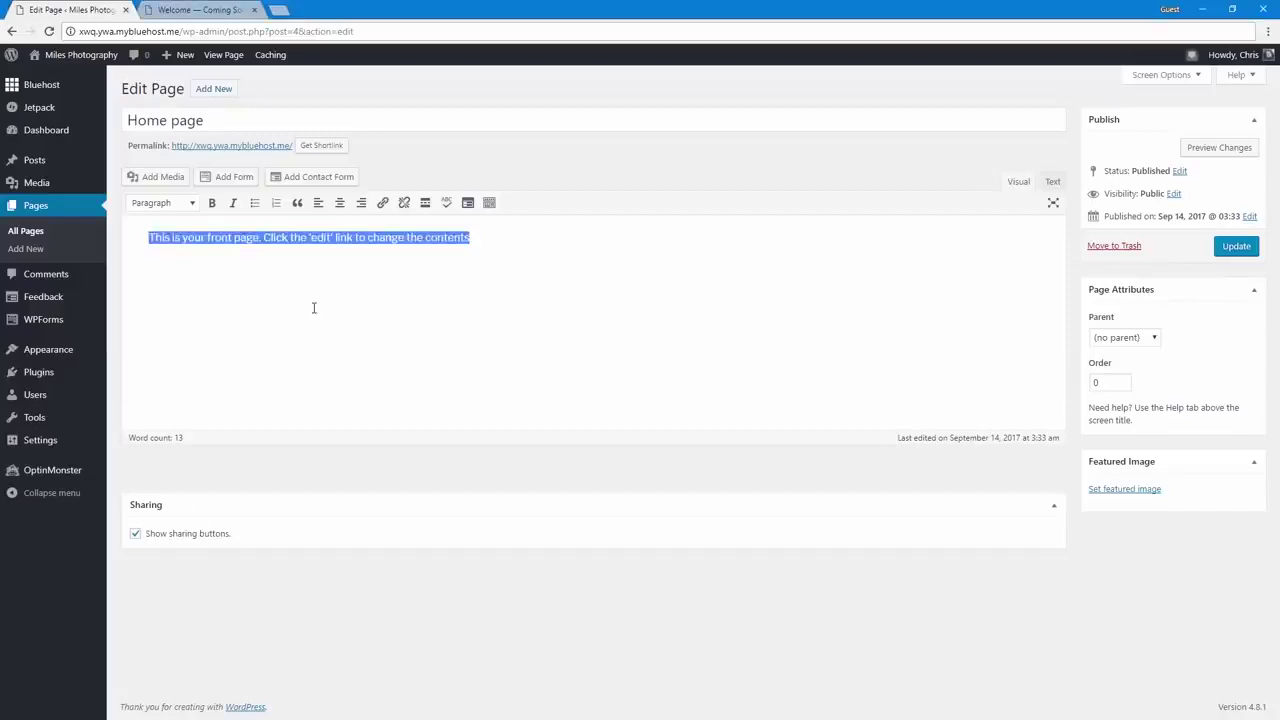
type("Hi, I'm Chris. Sometimes I take photos, and this website shows them off. :) If you'd like me to take photos at your event or get a portrait taken, let's get in touch.")
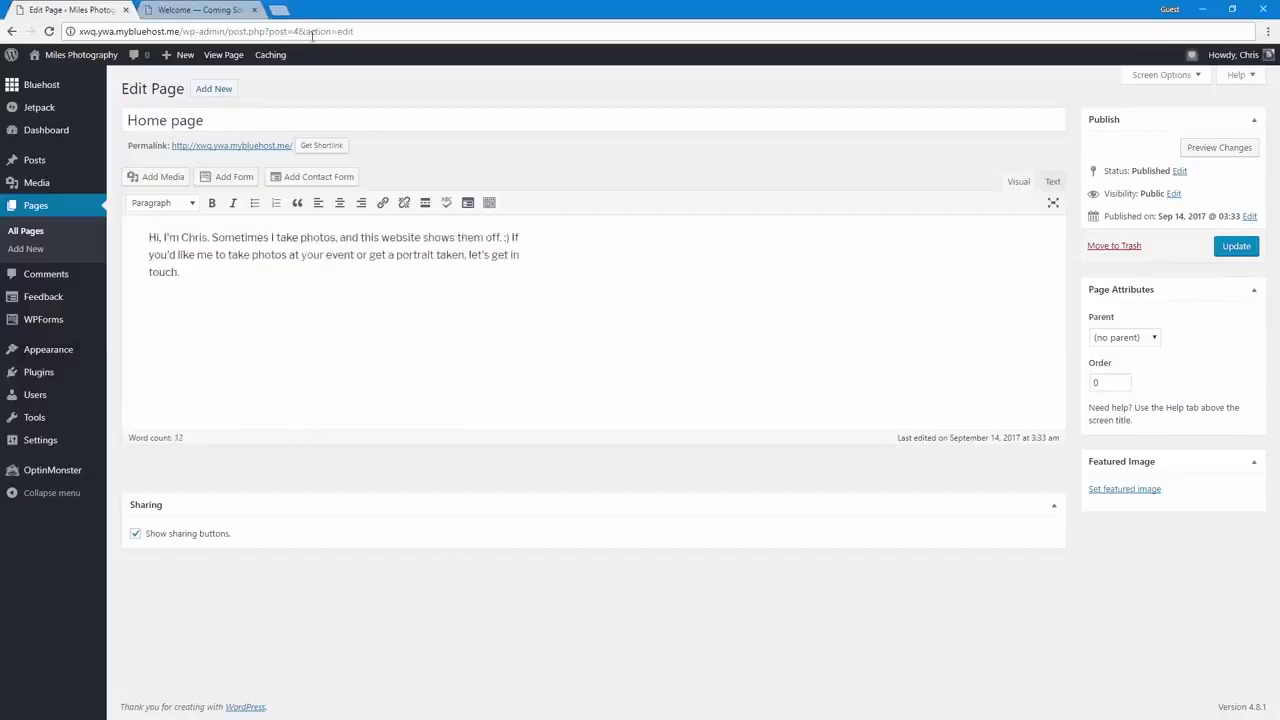
left_click(1237, 247)
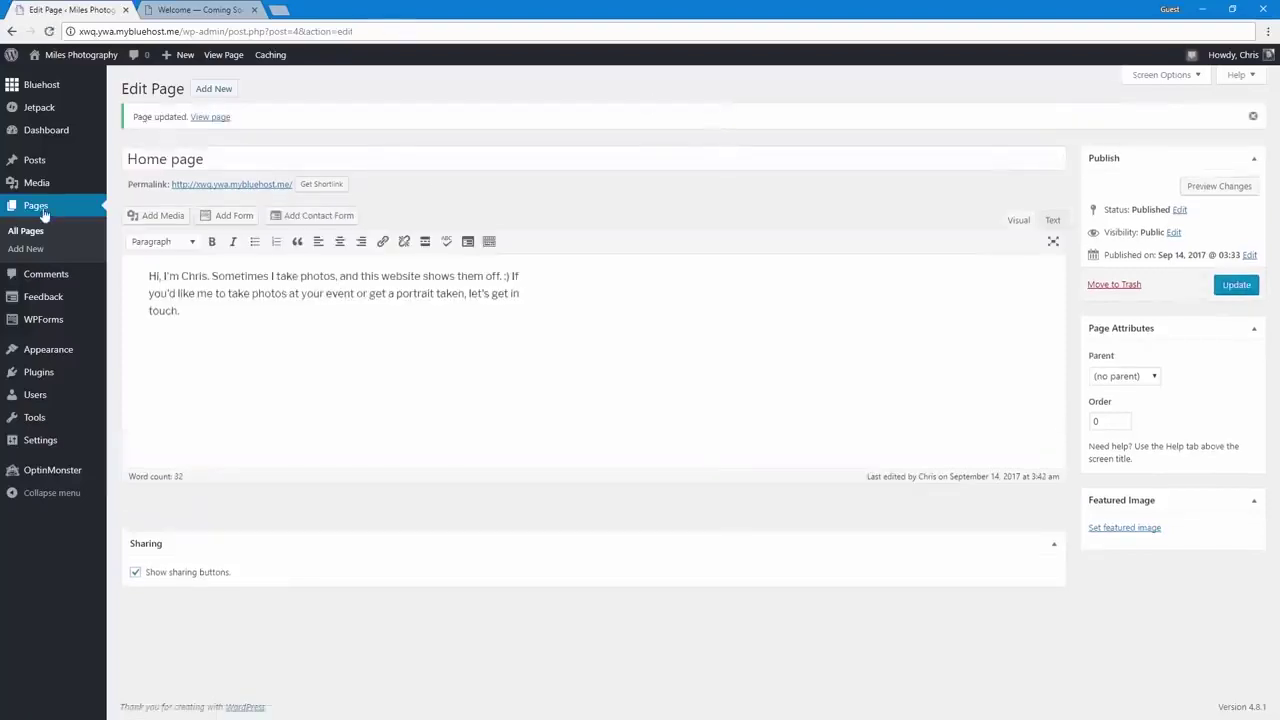
Open the Contact Us page for editing and change its title to "Contact Me"
left_click(44, 213)
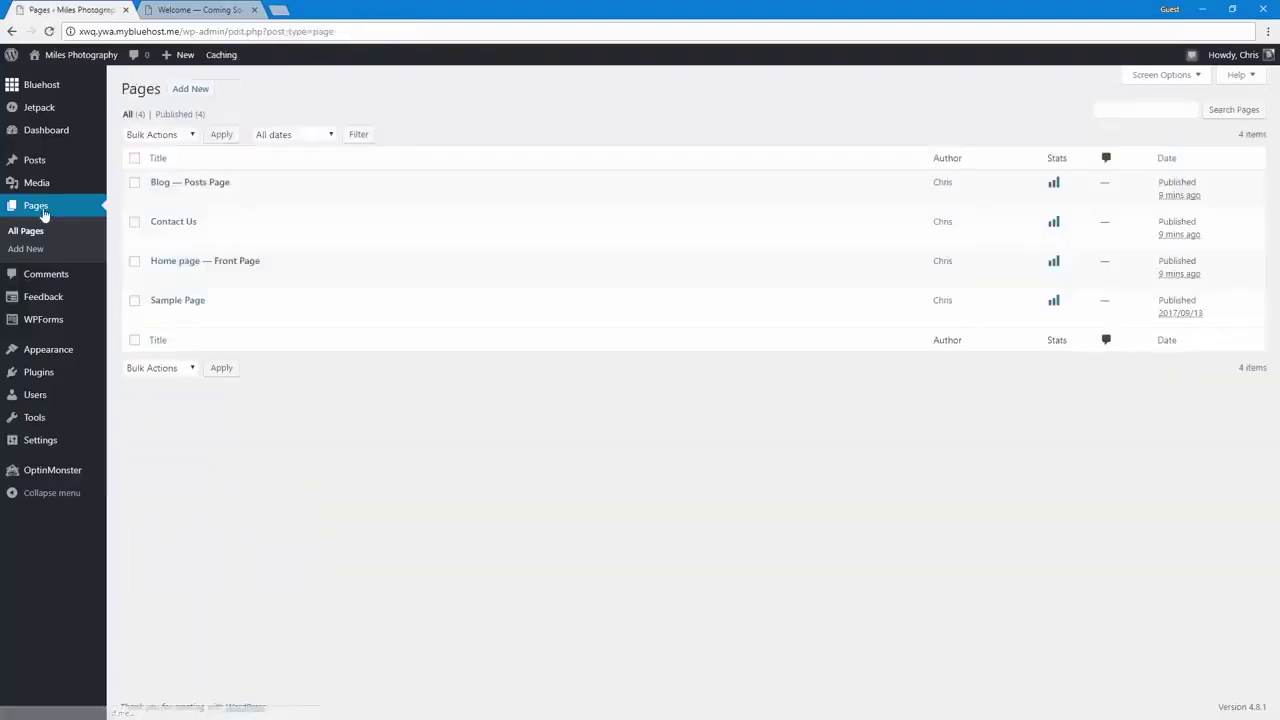
left_click(178, 224)
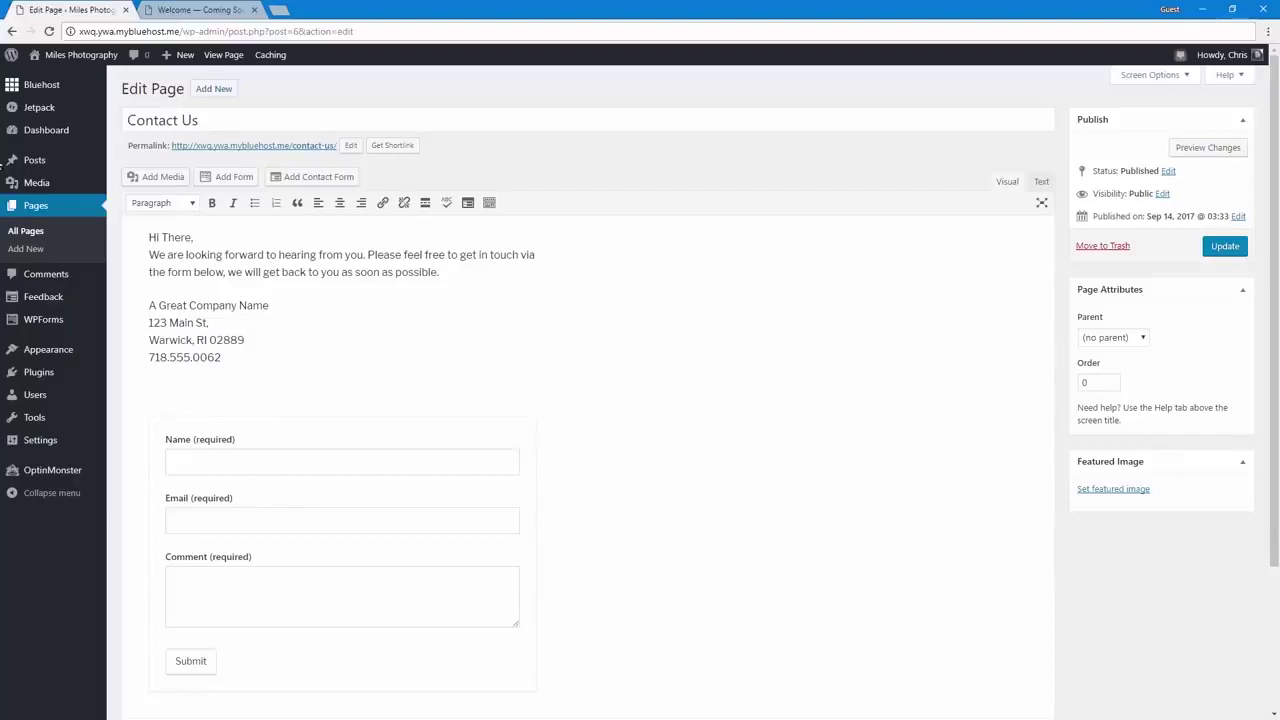
double_click(187, 121)
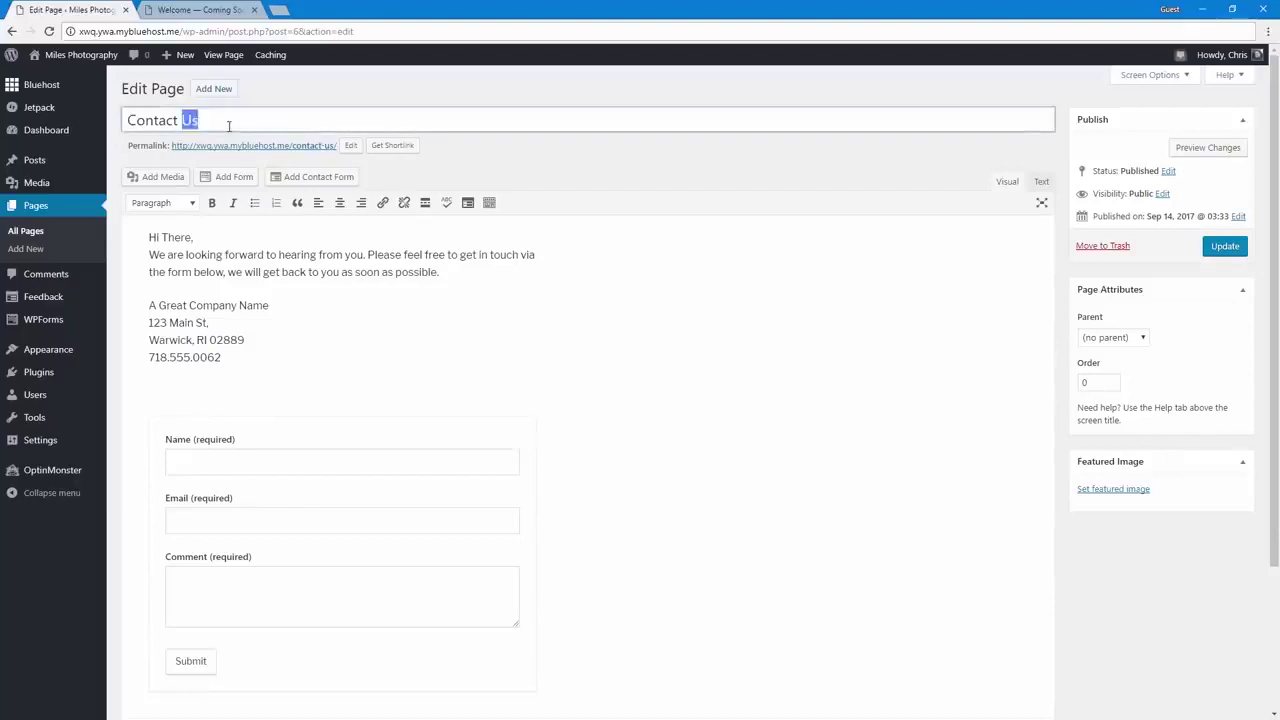
type("Me")
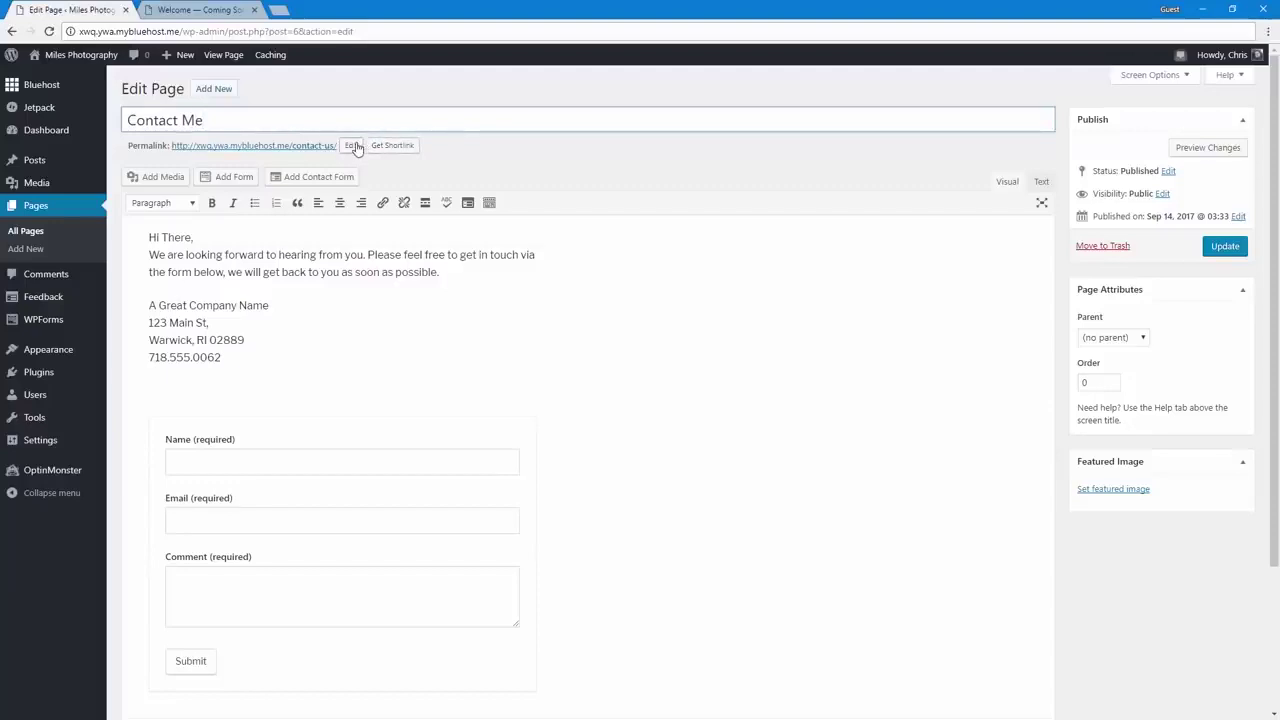
left_click(464, 177)
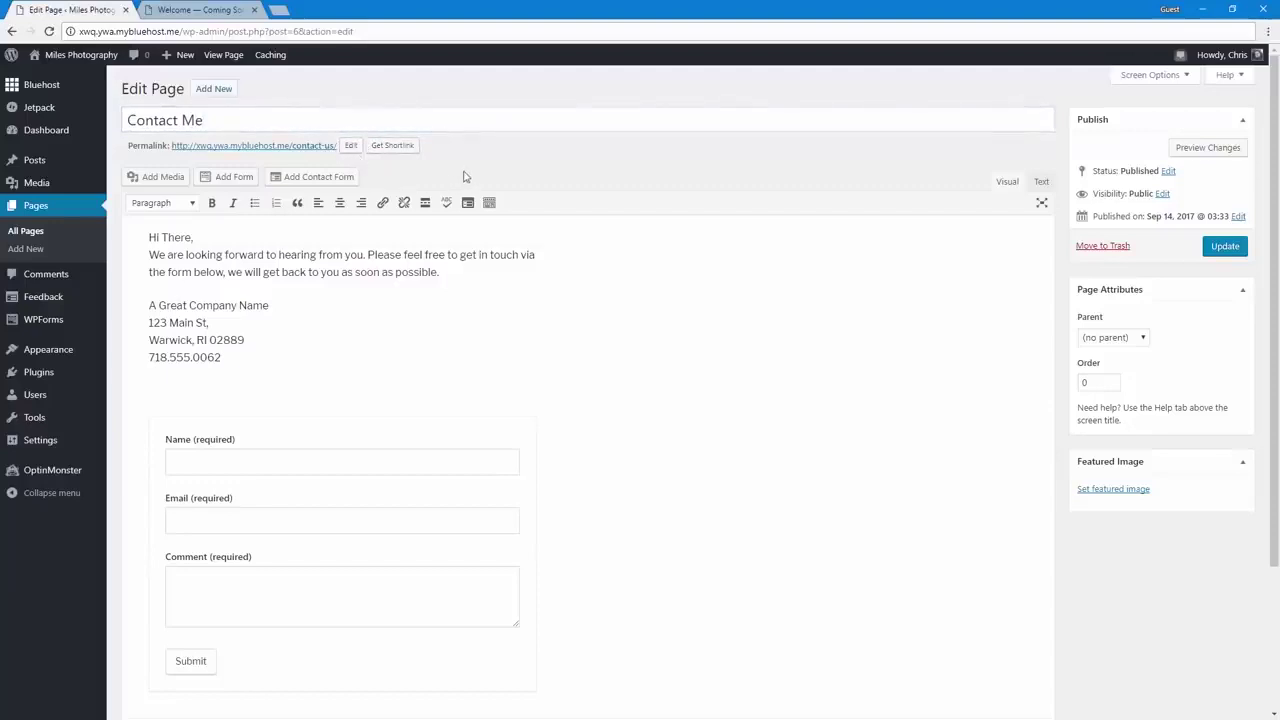
Shorten the contact page's permalink slug to "contact" and confirm it
left_click(350, 147)
left_click_drag(357, 147, 326, 147)
key("BackSpace")
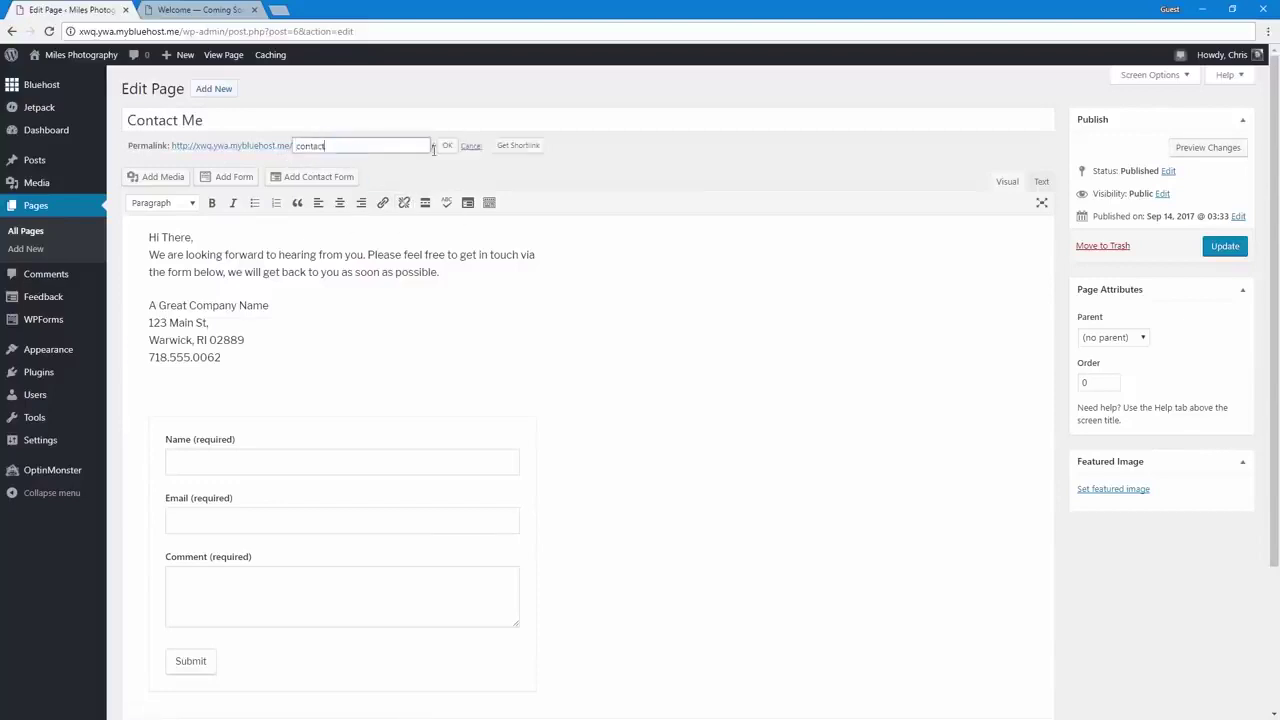
left_click(448, 146)
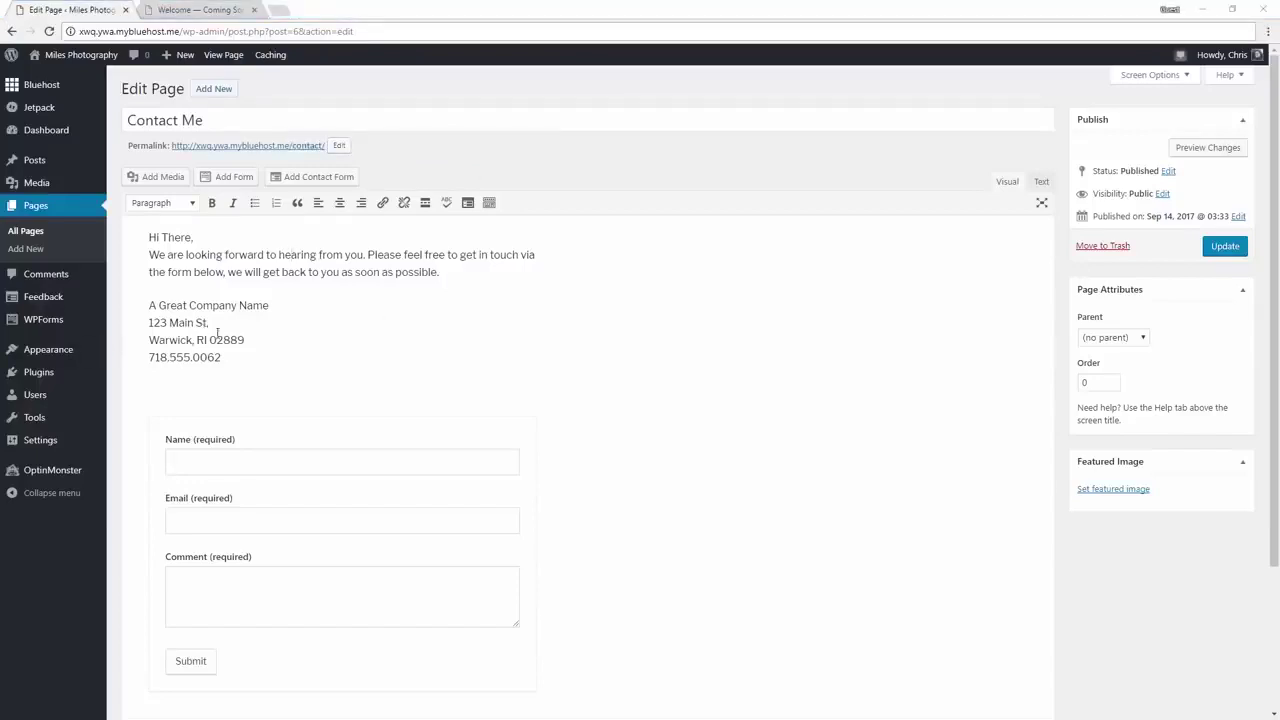
Replace the contact text above the form with "Feel free to get in touch via the form below…" and Miles Photo's address, and update the page
left_click_drag(222, 357, 125, 233)
type("Feel free to get in touch via the form below, or swing by my office, if you're in the area.  Miles Photo 123 Cherry St. Provo, UT 84604")
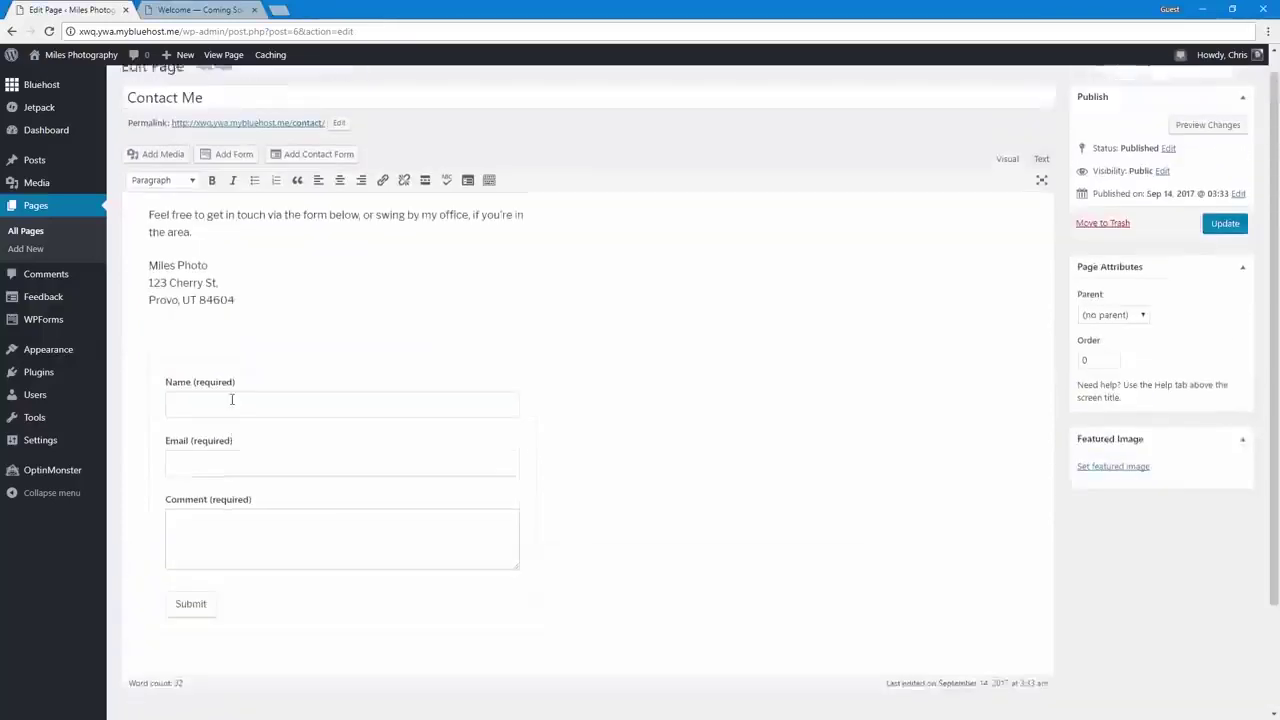
key("BackSpace")
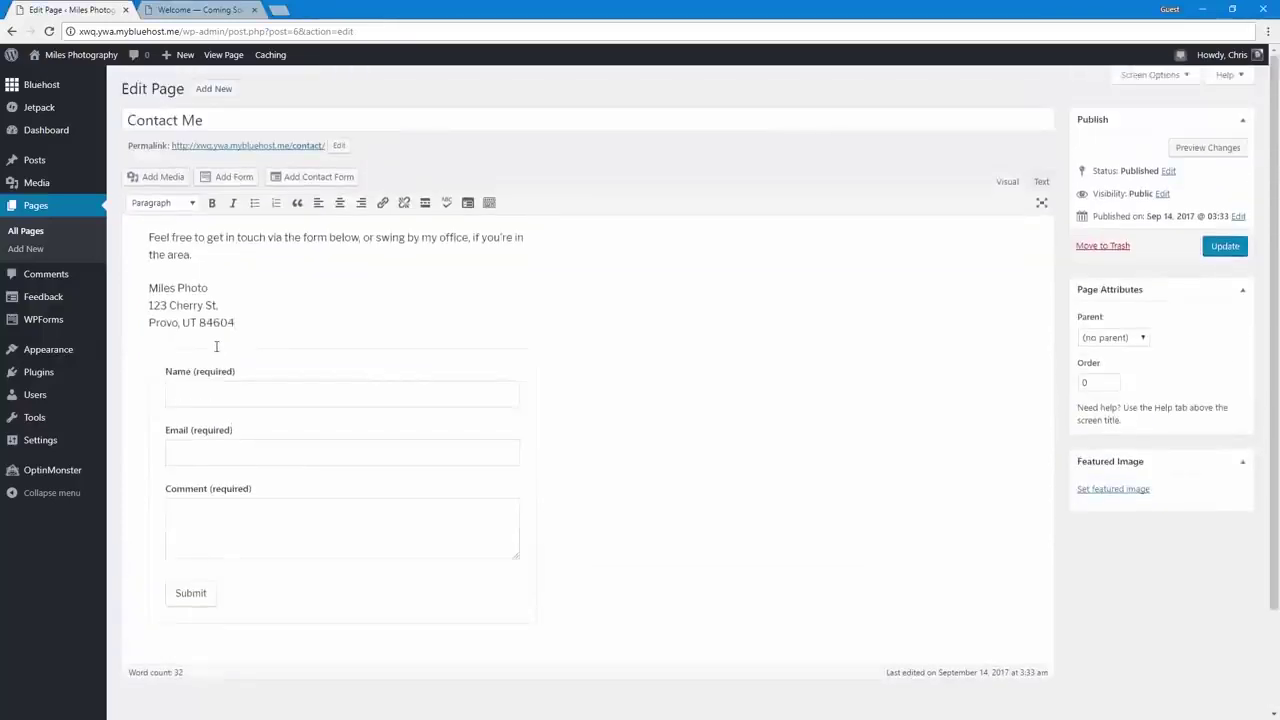
left_click(1226, 250)
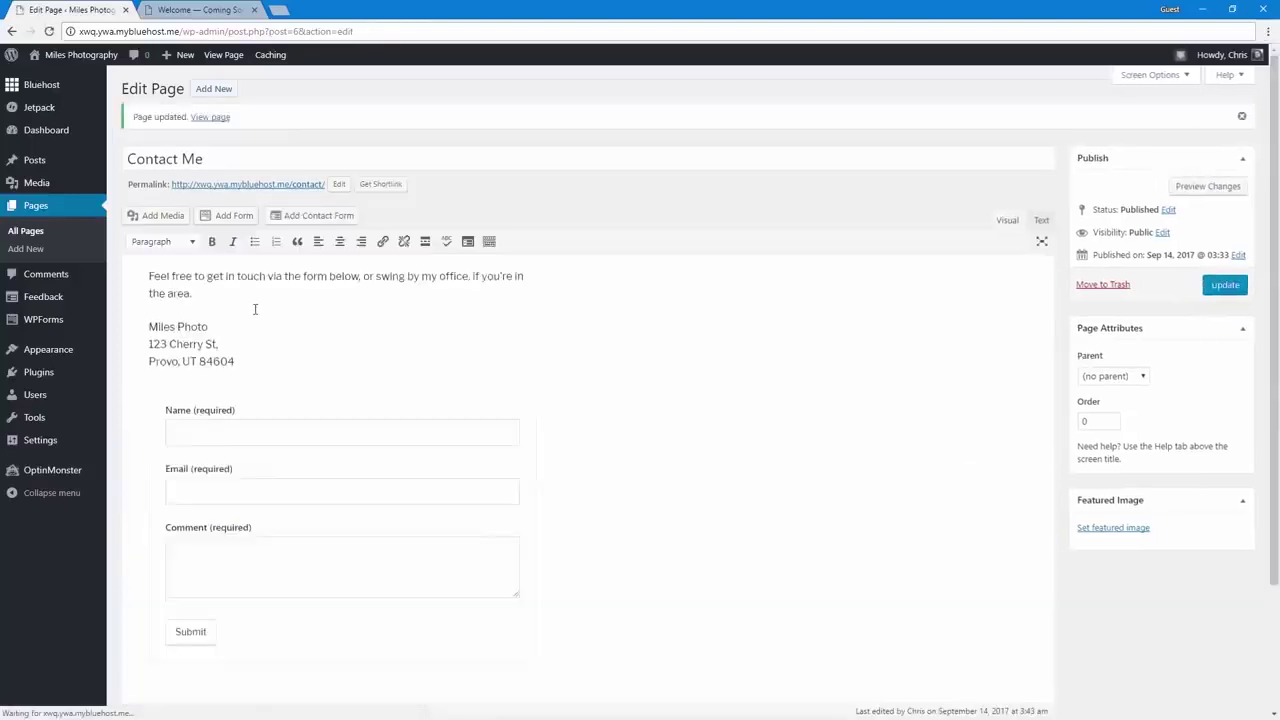
Visit the Miles Photography site and review the front page's header image, title and new introduction text
mouse_move(68, 60)
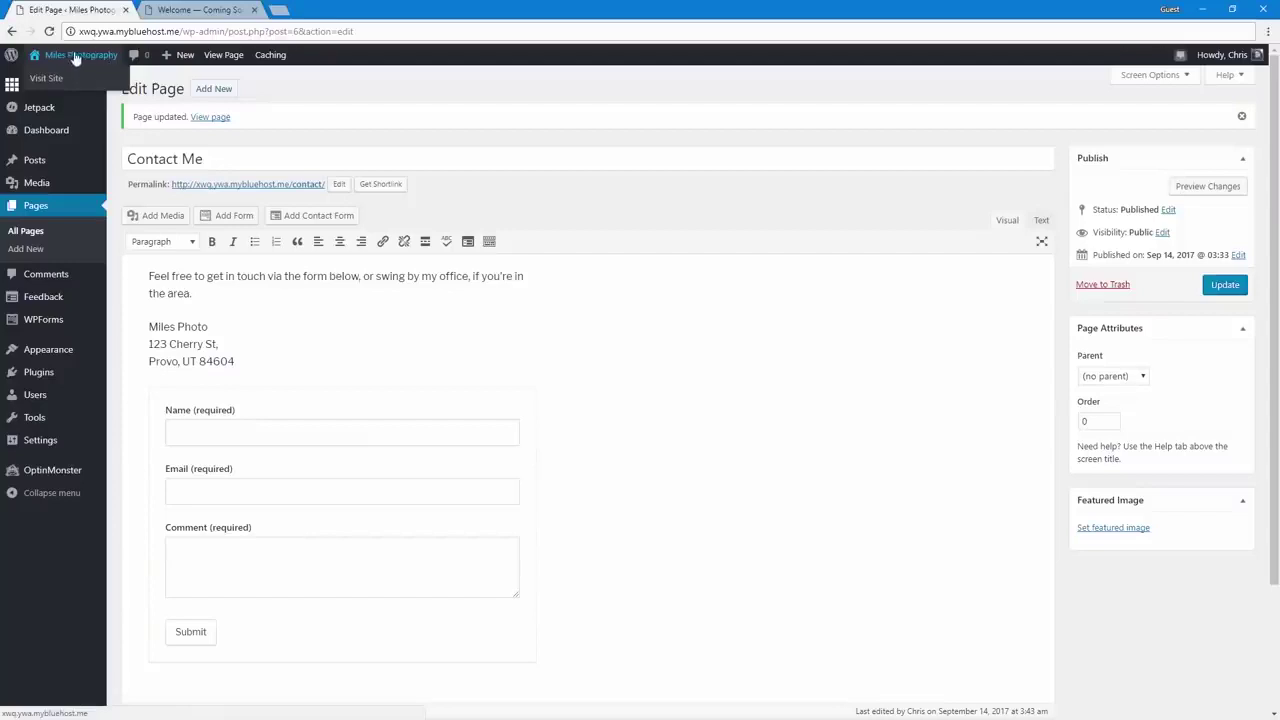
left_click(75, 56)
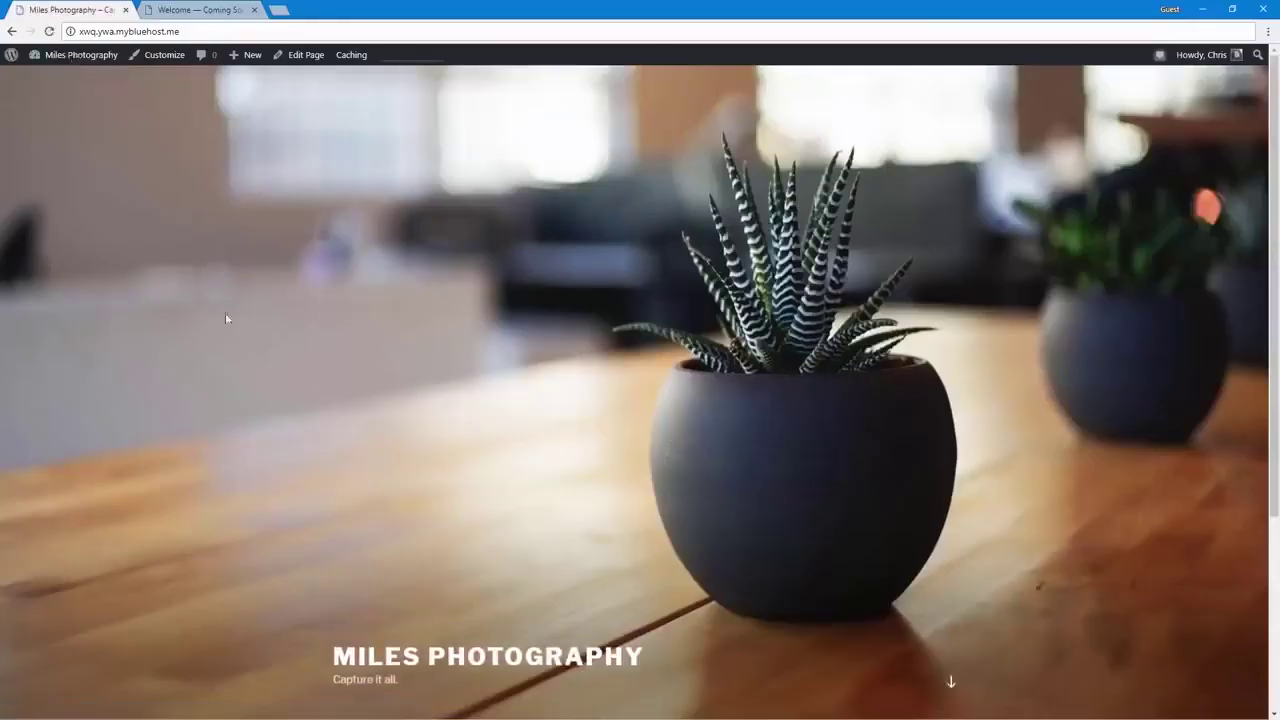
scroll(326, 406, "down", 3)
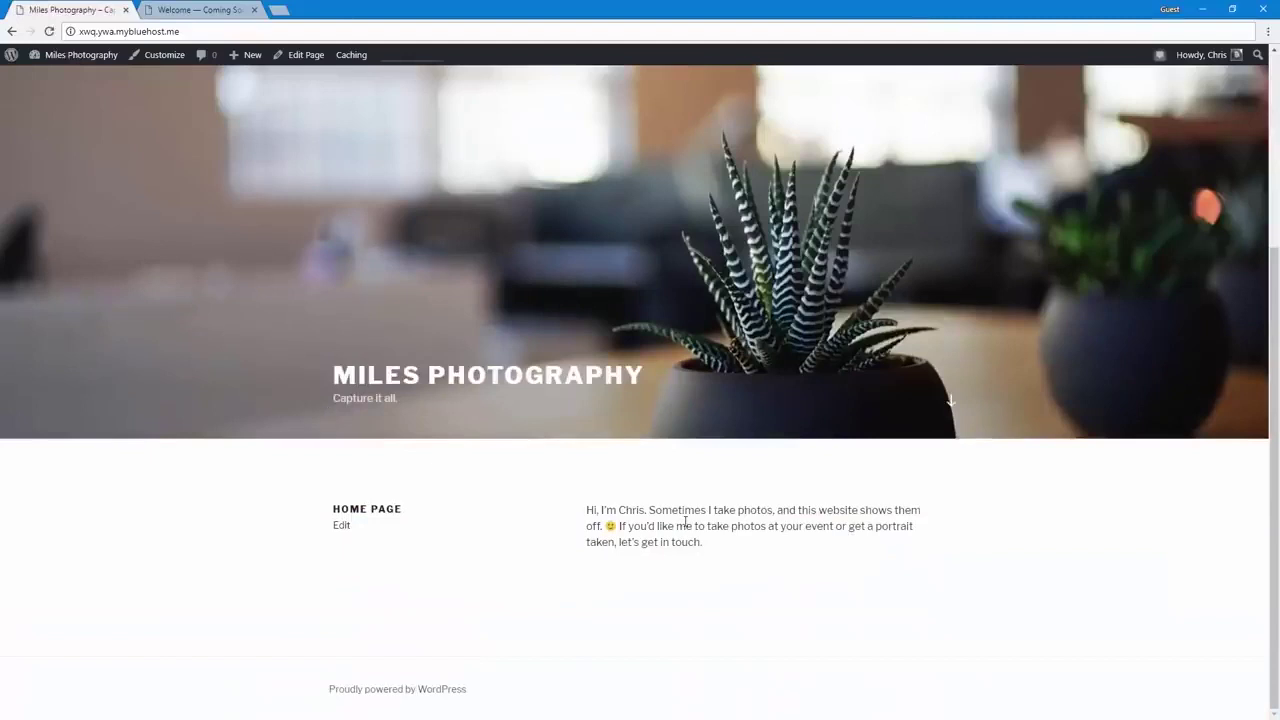
scroll(686, 522, "up", 3)
scroll(691, 451, "down", 3)
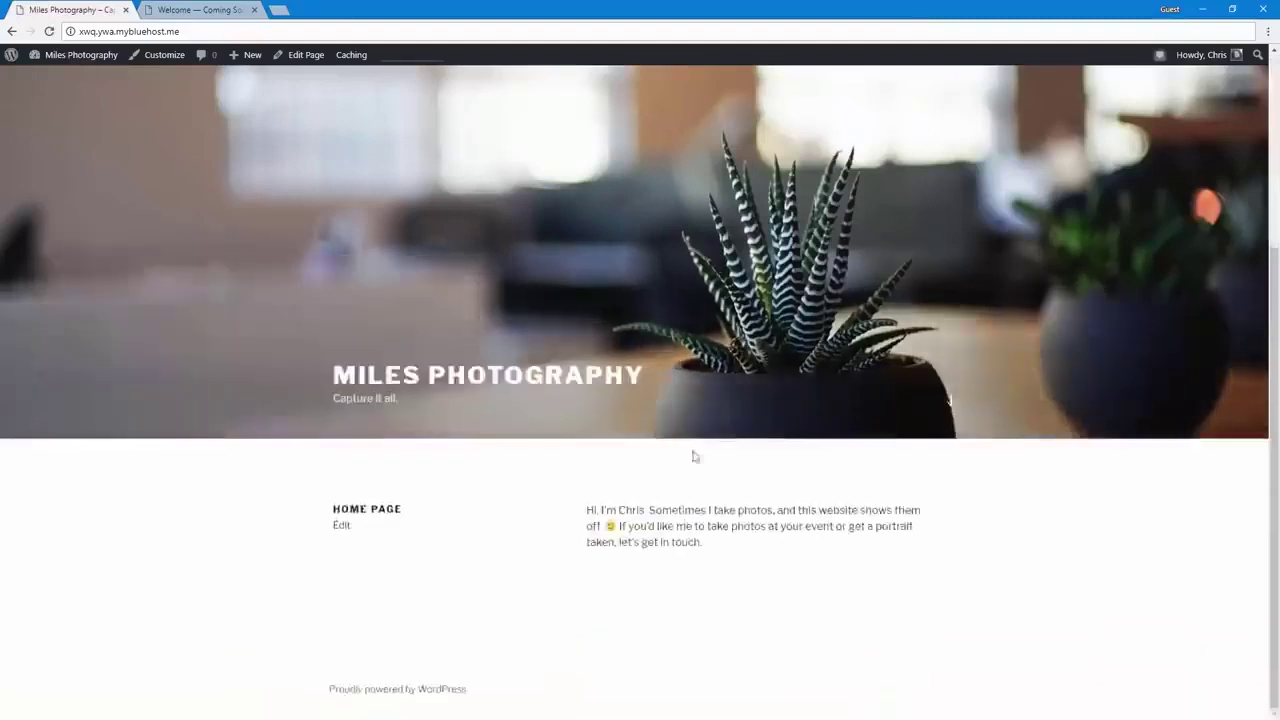
scroll(600, 515, "up", 2)
scroll(590, 521, "up", 1)
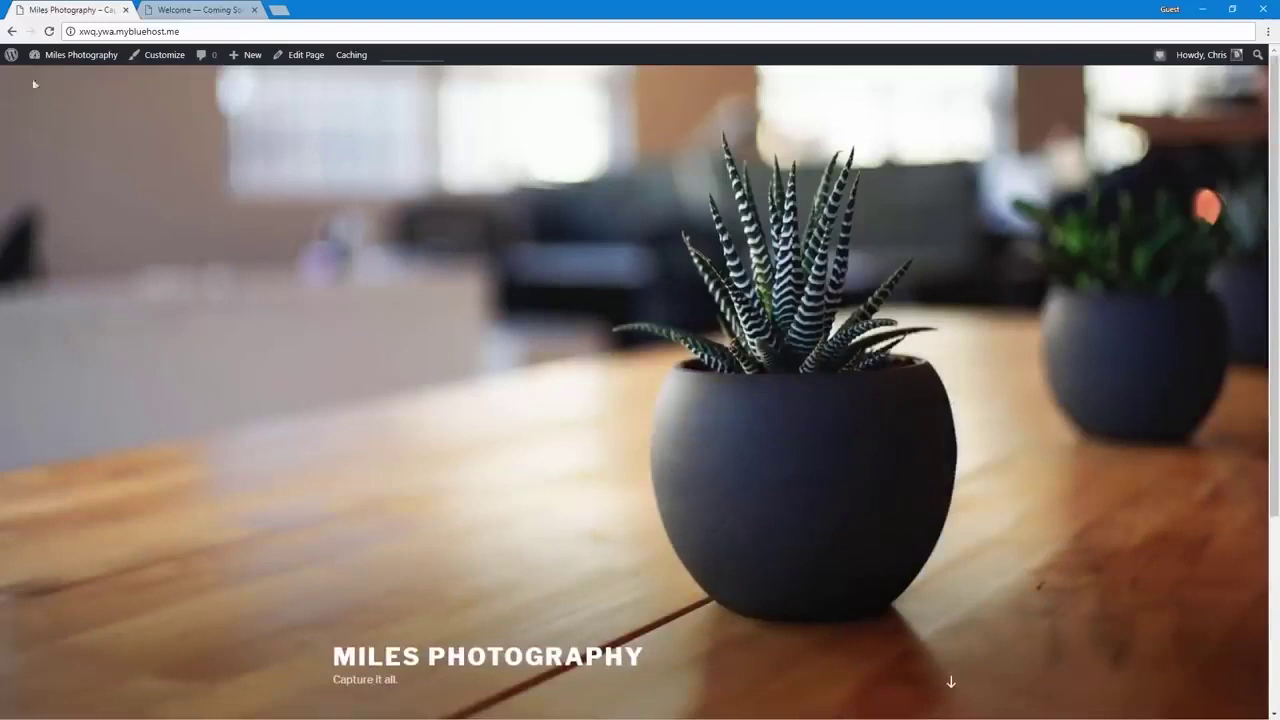
Return to the dashboard, open the site's theme management and examine the installed Twenty Seventeen, Twenty Fifteen and Twenty Sixteen themes
left_click(95, 65)
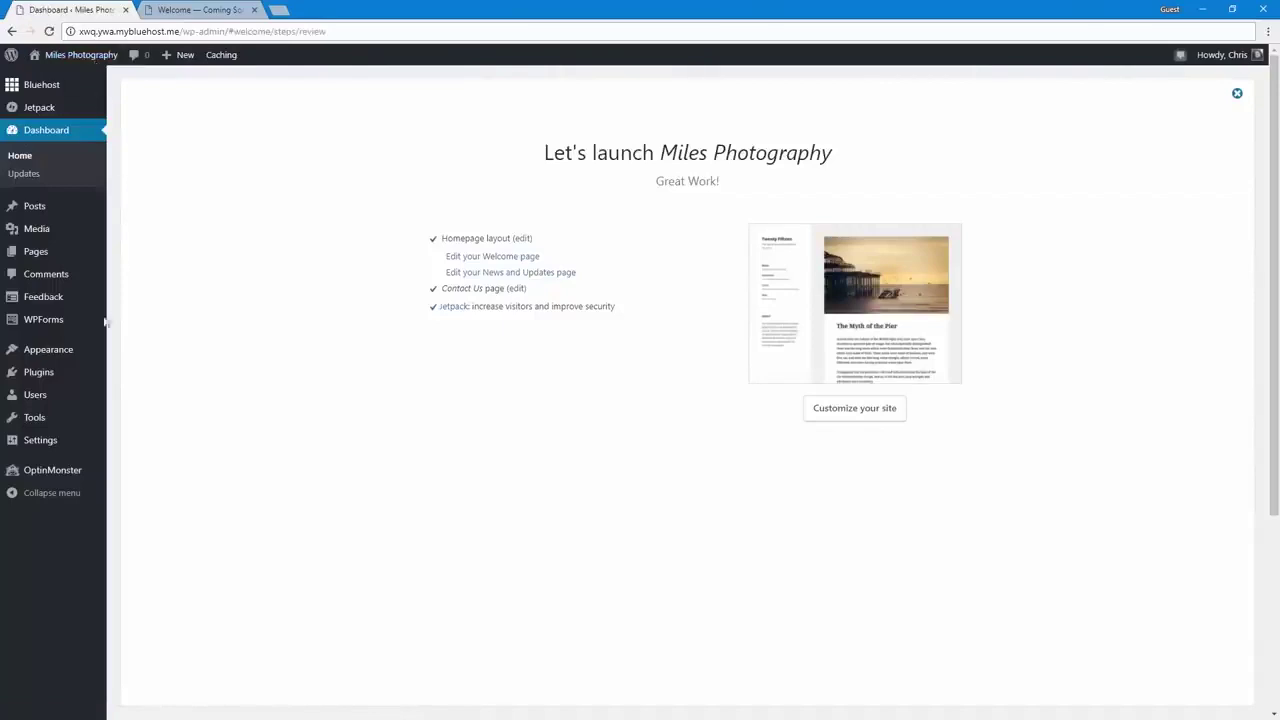
left_click(59, 357)
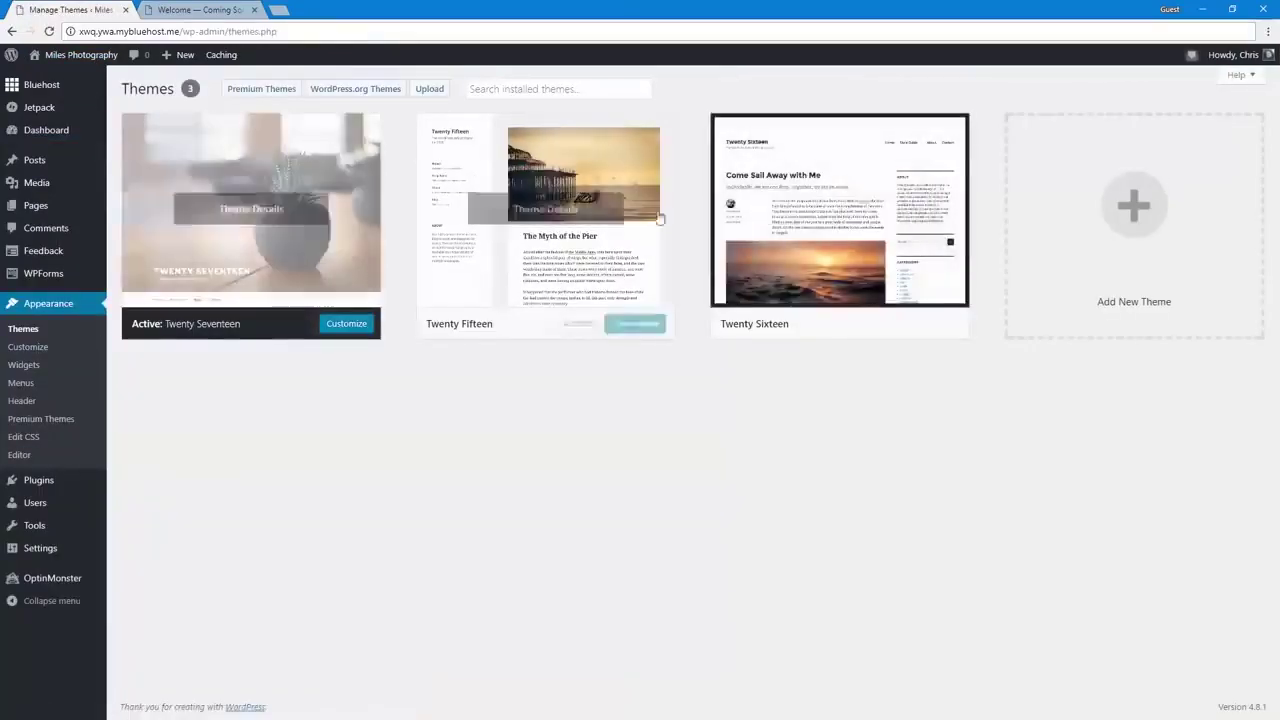
mouse_move(845, 230)
mouse_move(600, 251)
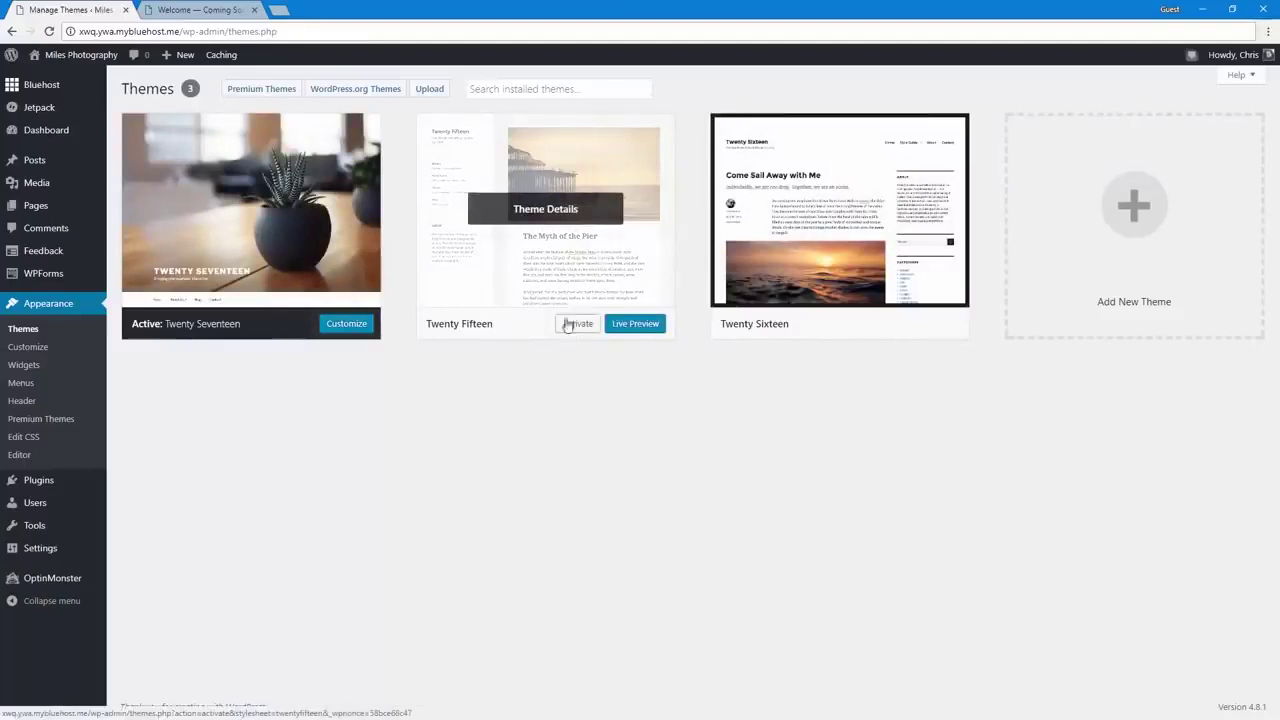
mouse_move(820, 206)
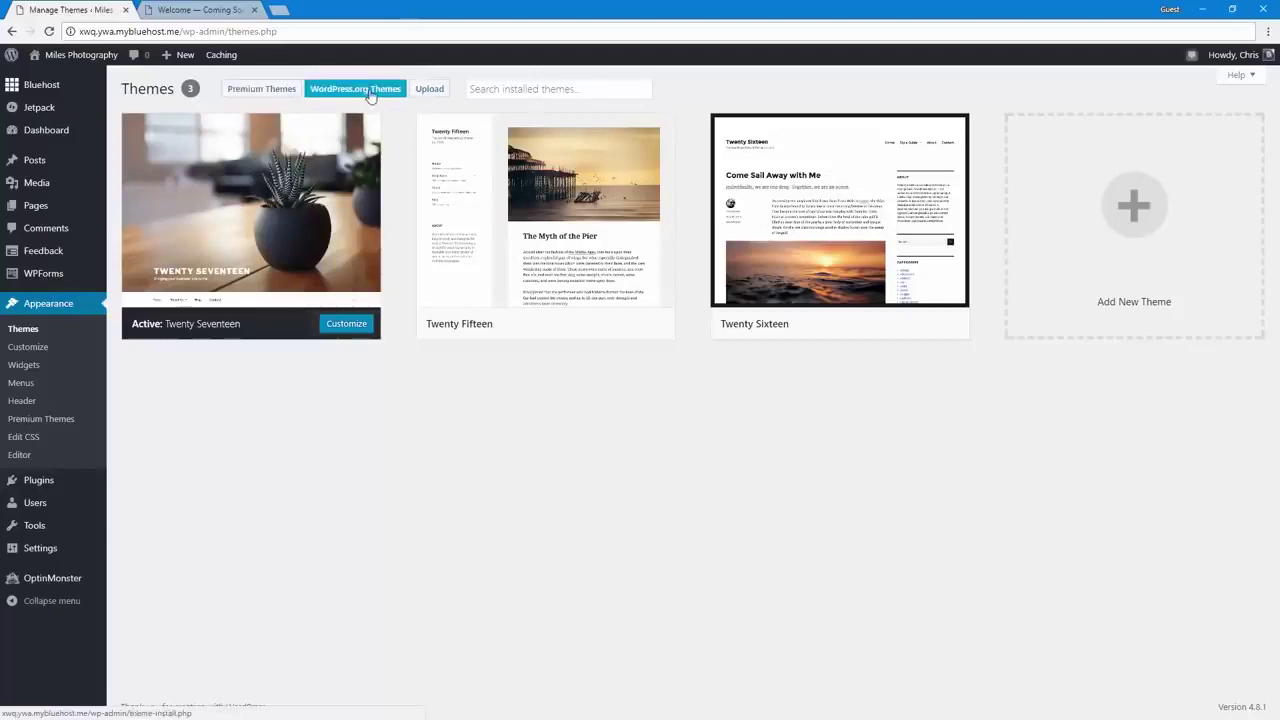
Open the premium themes in the Bluehost marketplace and browse the listed WordPress themes, their ratings and prices
left_click(268, 92)
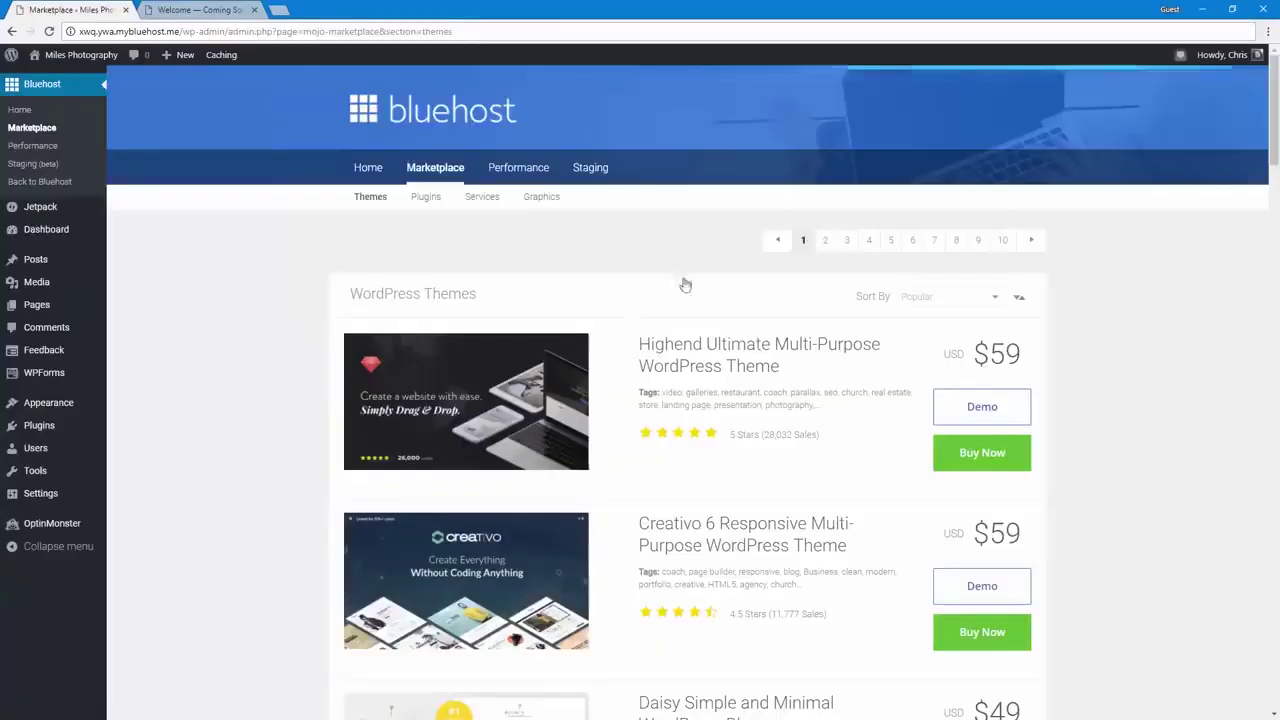
scroll(306, 490, "down", 5)
scroll(306, 490, "down", 20)
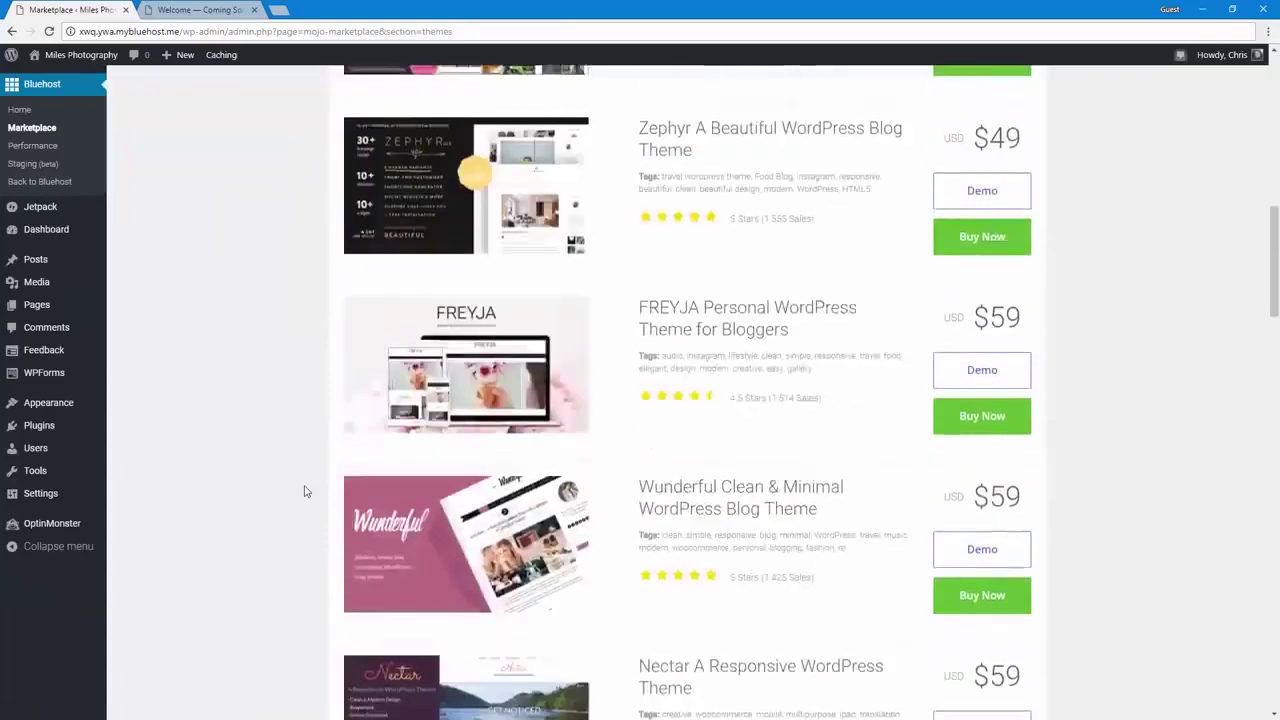
scroll(306, 490, "down", 5)
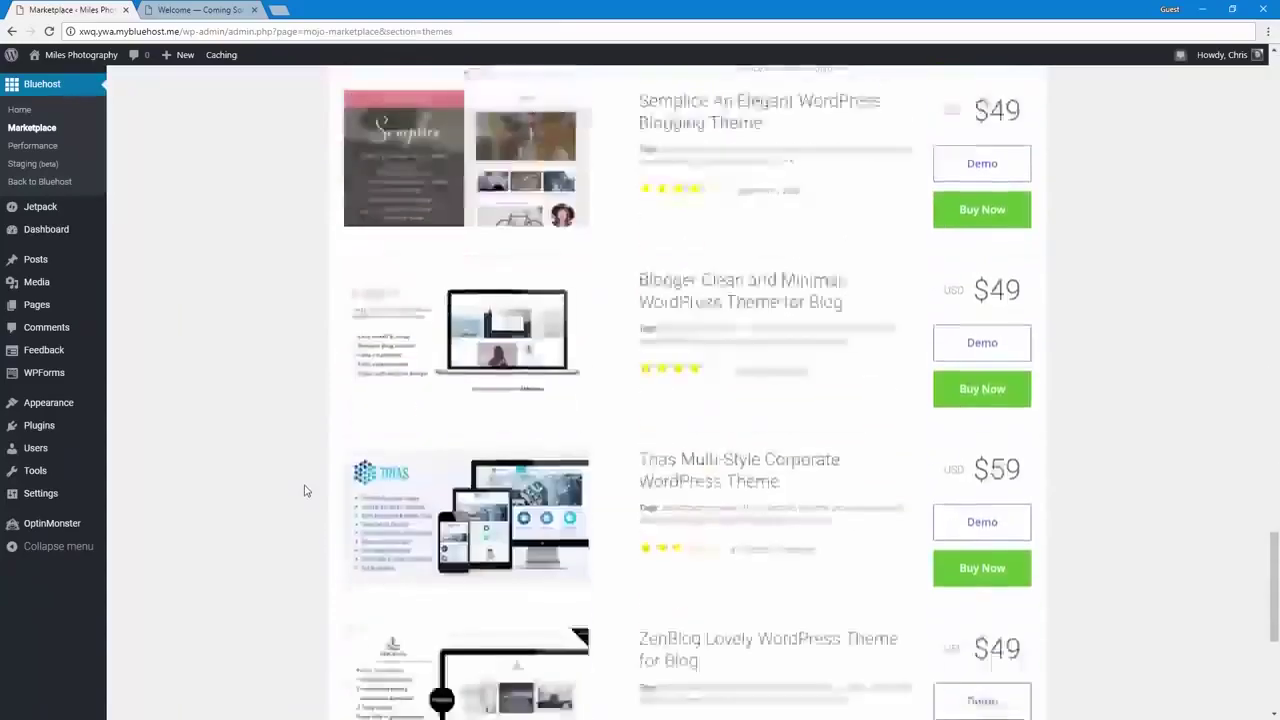
scroll(295, 486, "up", 20)
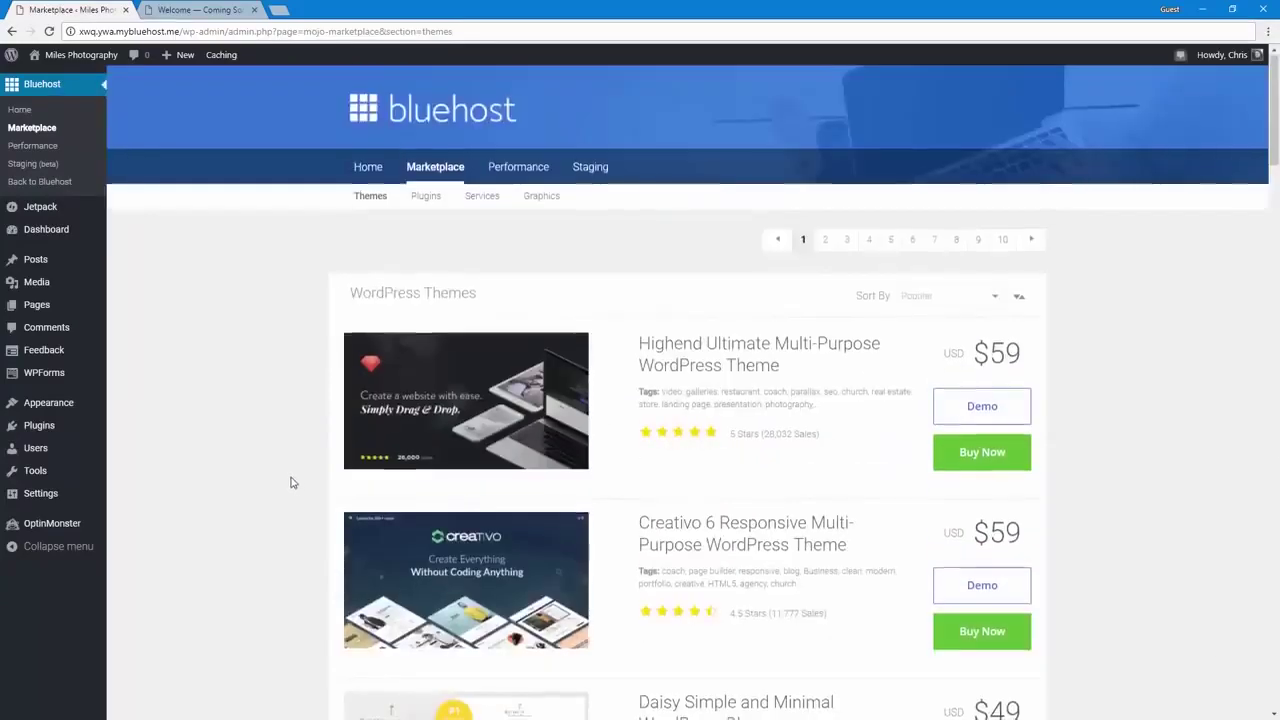
scroll(293, 484, "down", 9)
scroll(291, 483, "down", 8)
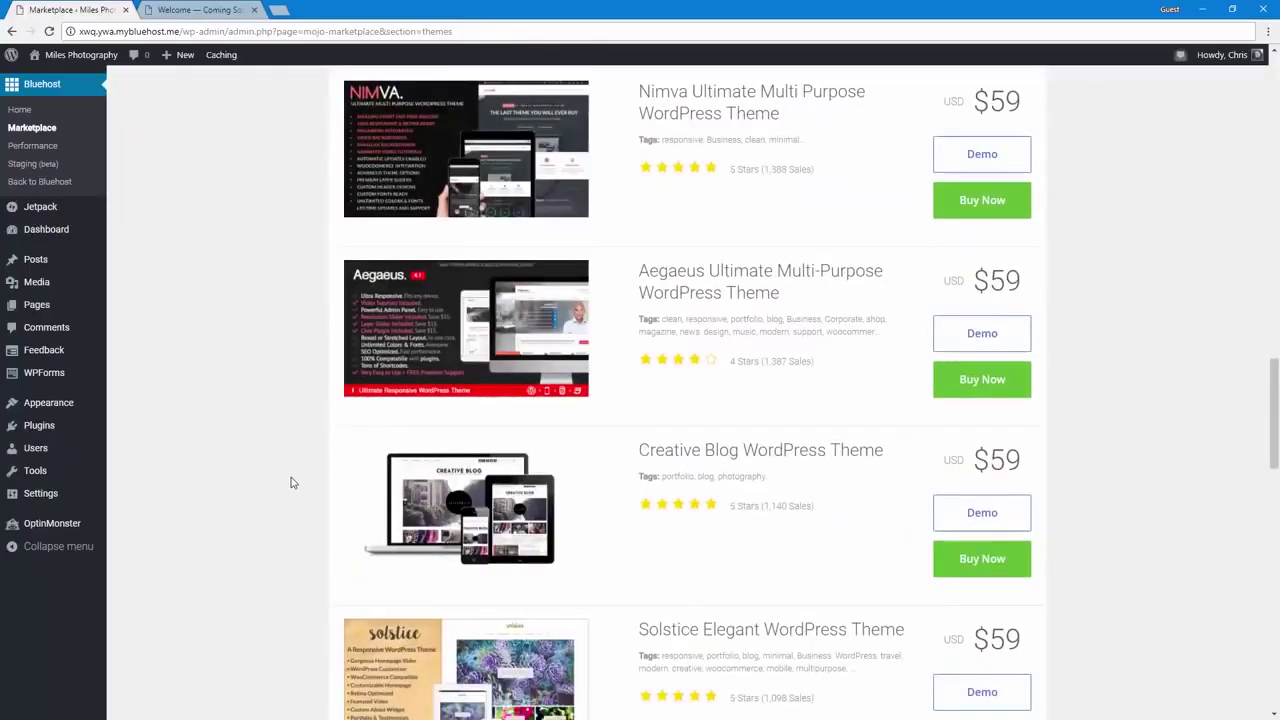
scroll(291, 483, "up", 17)
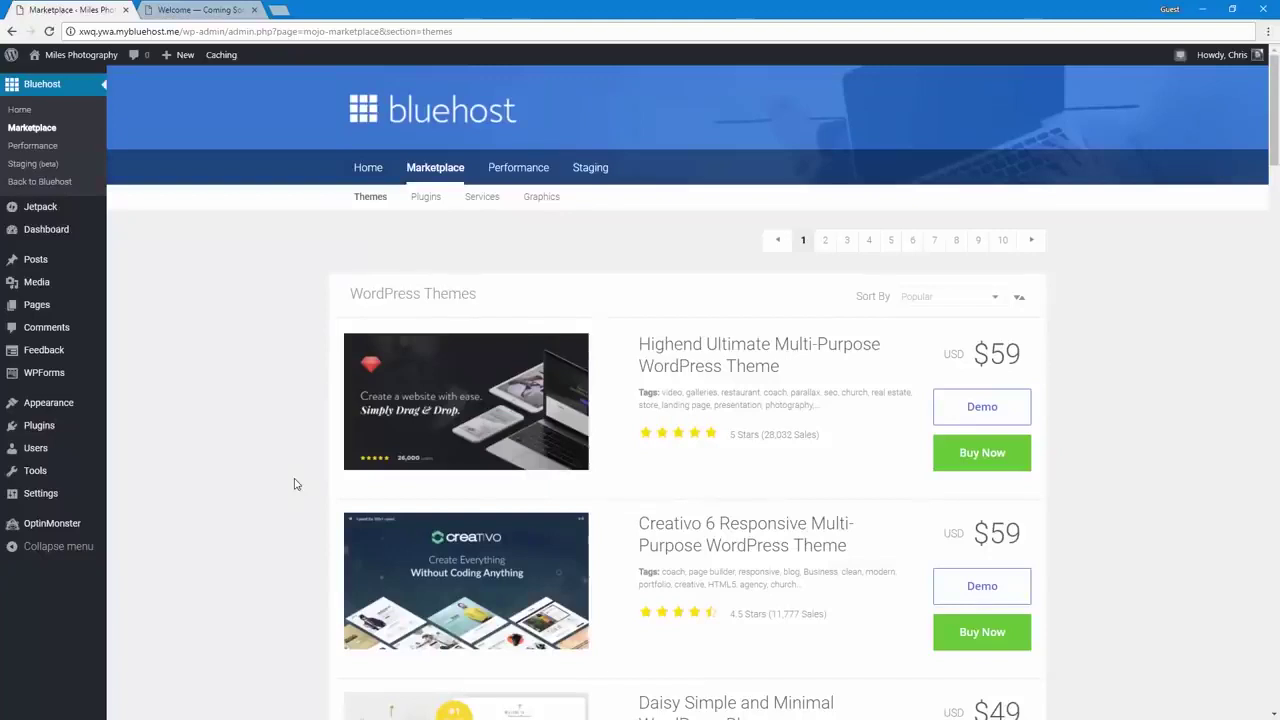
scroll(294, 484, "down", 5)
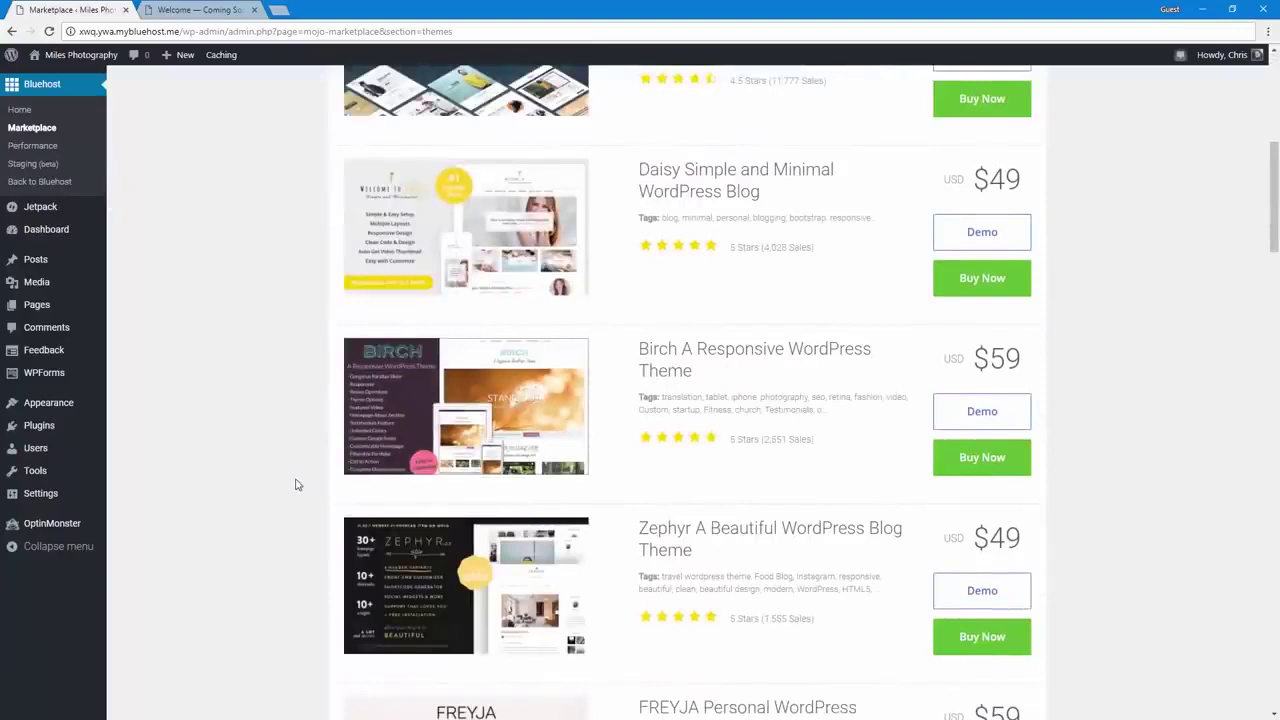
scroll(295, 484, "down", 4)
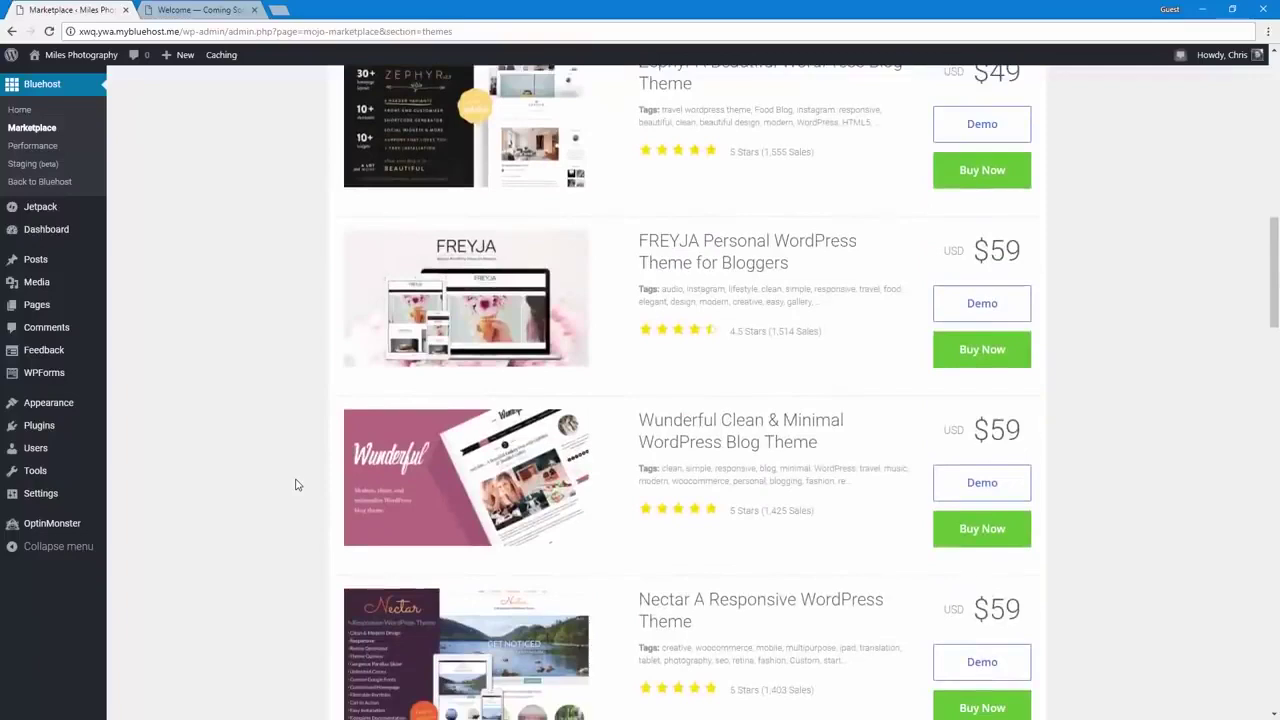
Leave the marketplace, browse the popular WordPress.org themes and install the Sydney theme
scroll(300, 470, "up", 10)
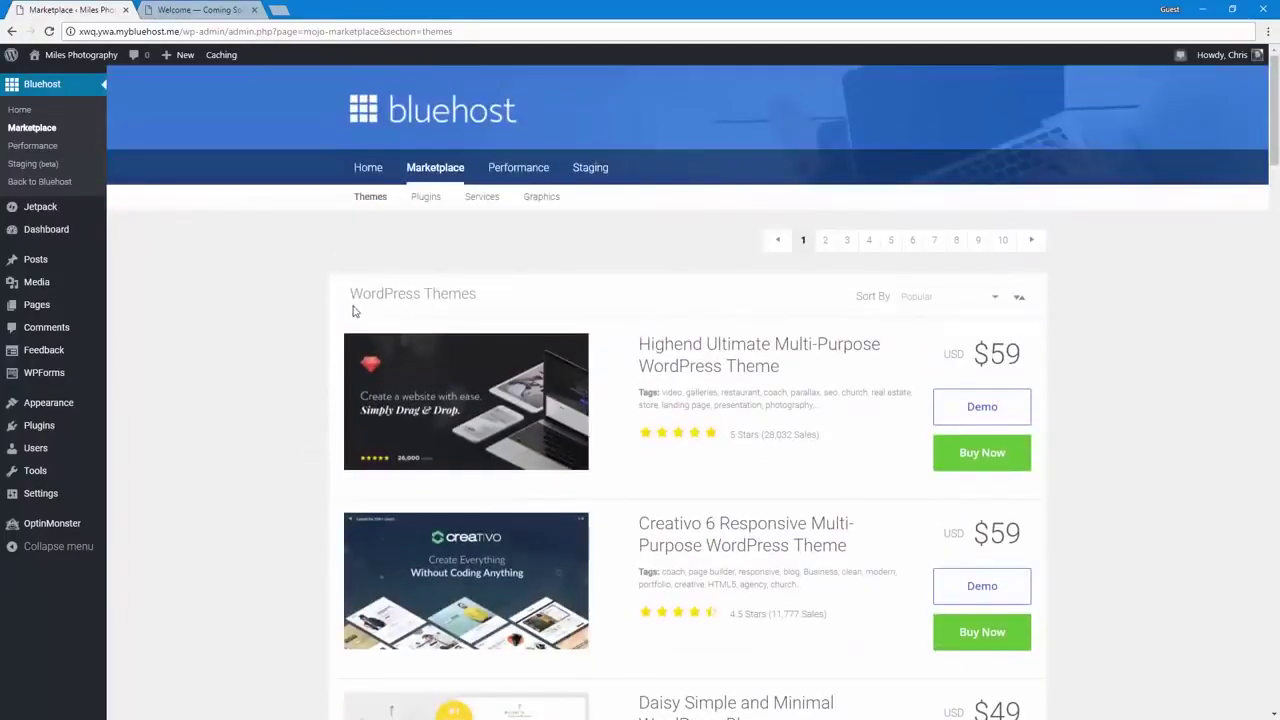
left_click(80, 410)
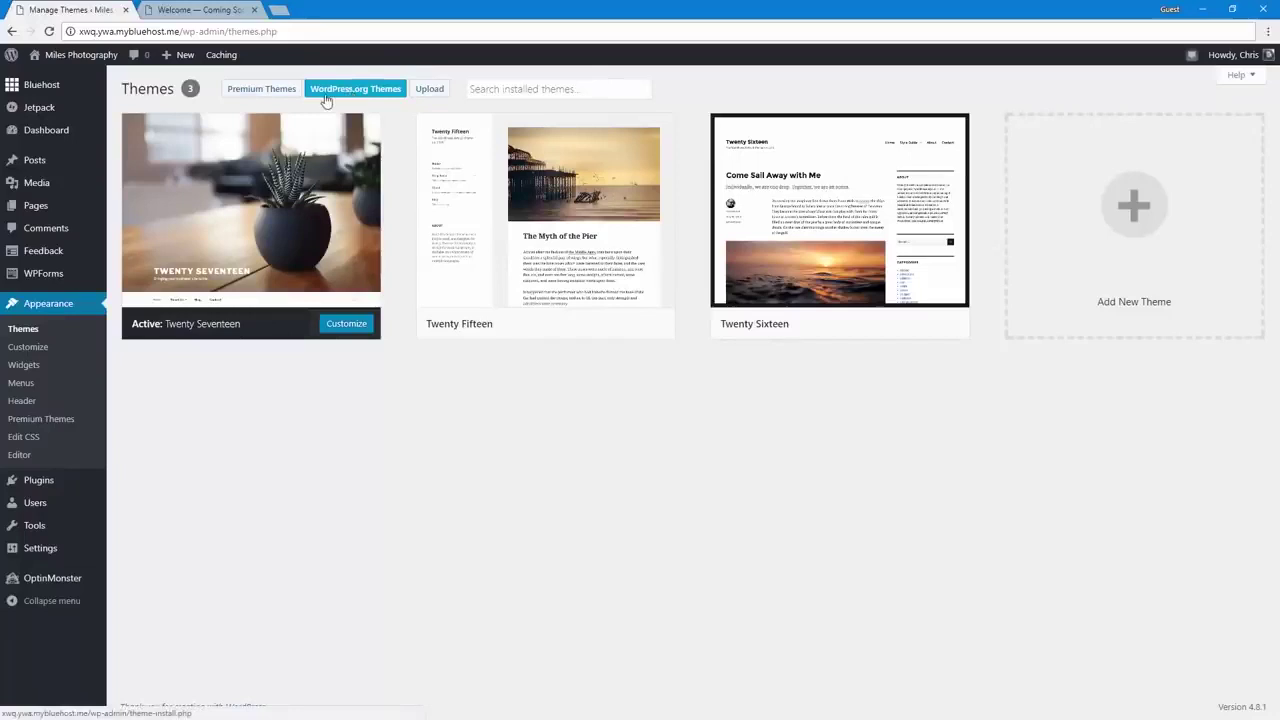
left_click(350, 94)
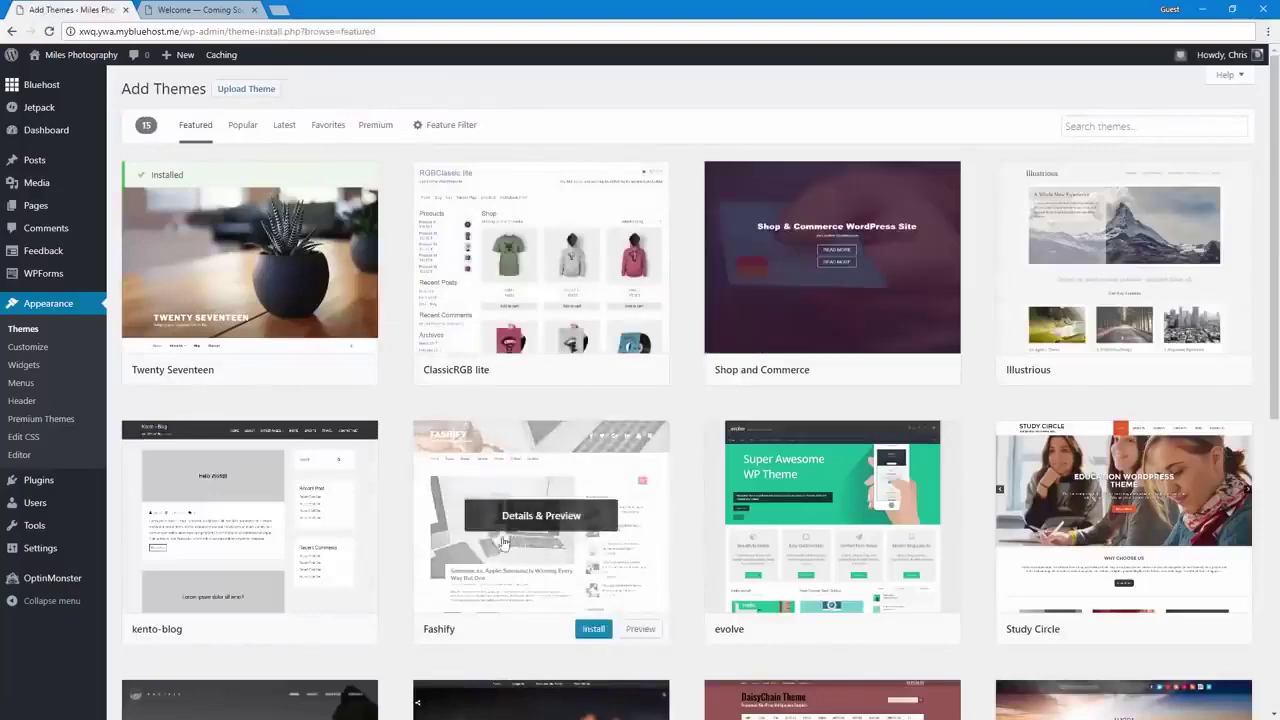
left_click(236, 125)
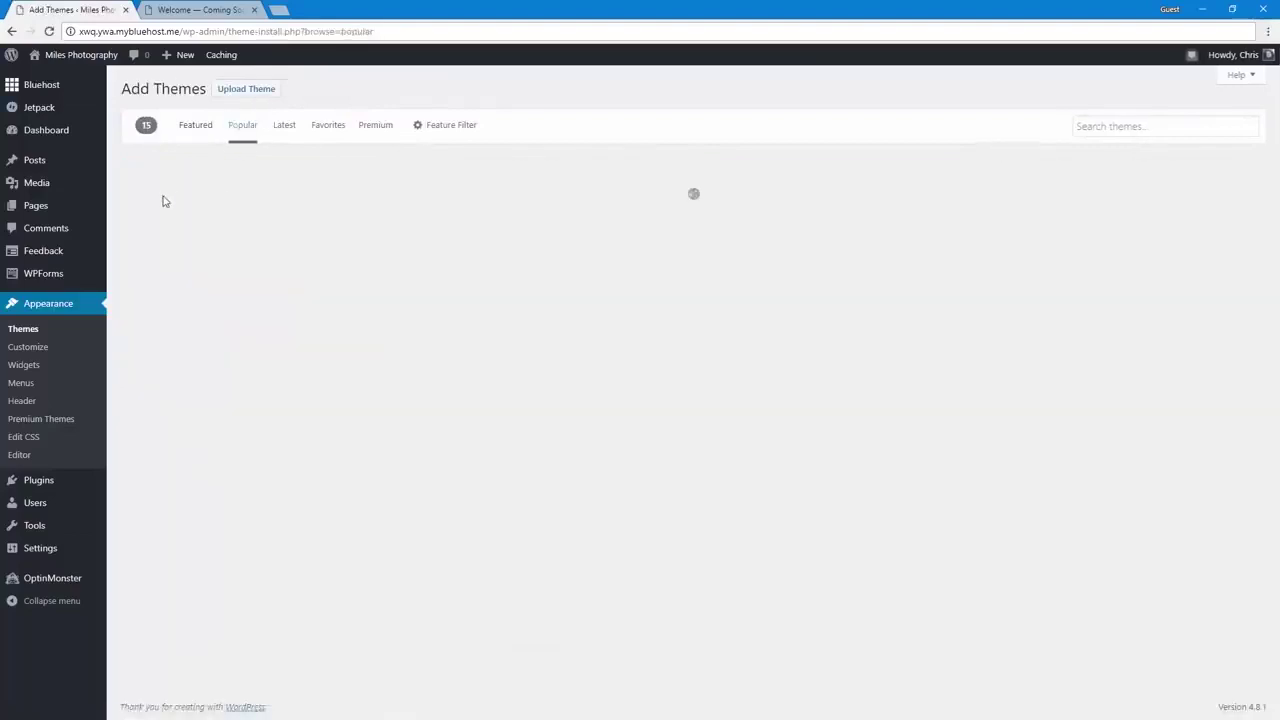
scroll(799, 270, "down", 4)
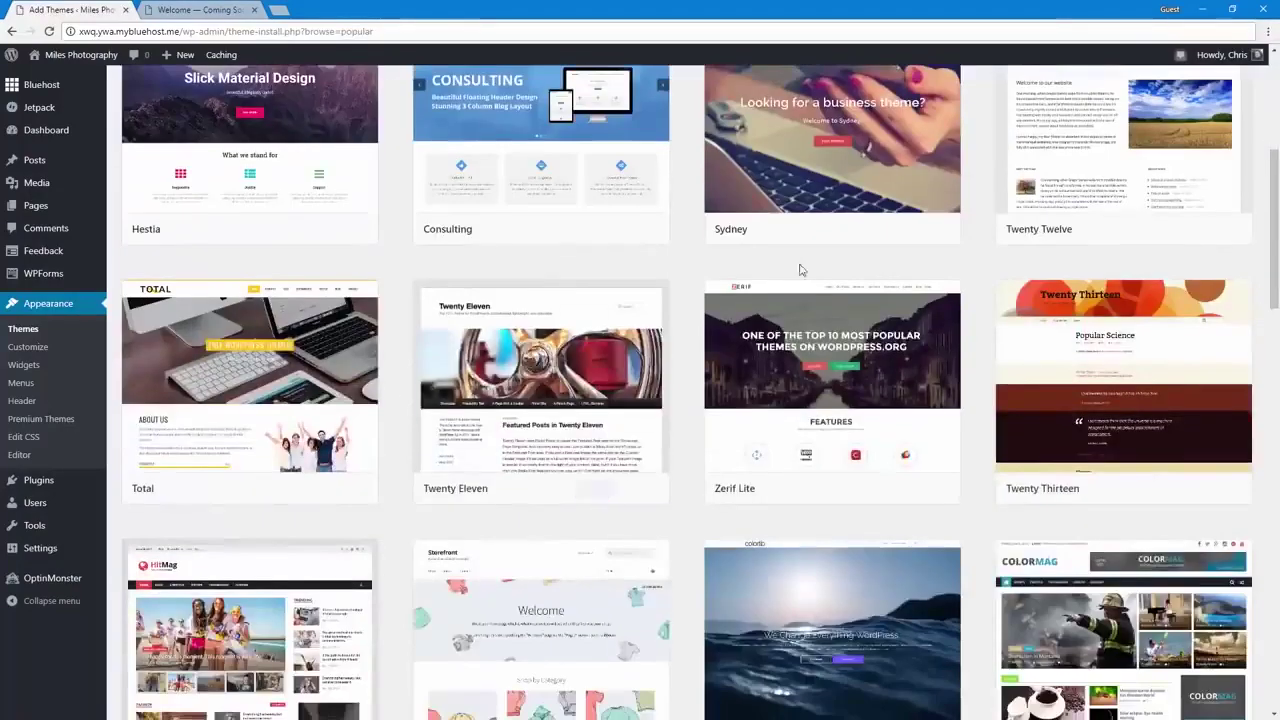
left_click(870, 229)
scroll(619, 357, "up", 1)
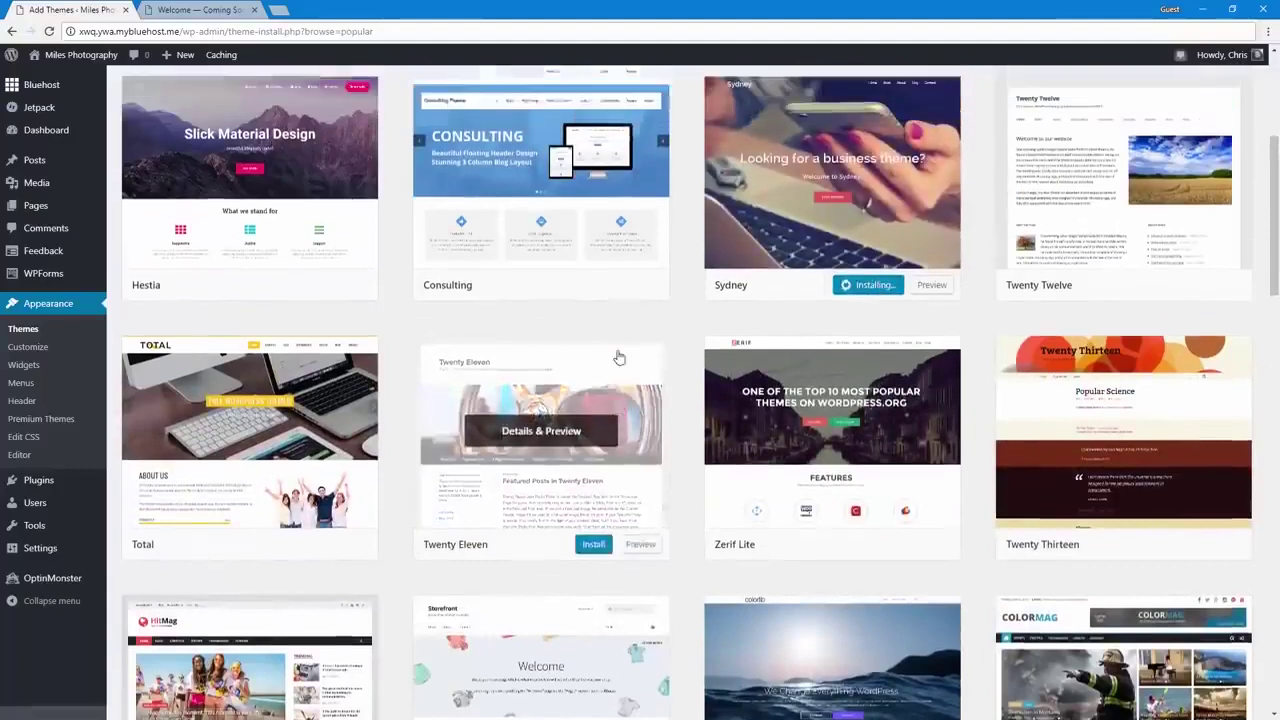
scroll(619, 357, "up", 1)
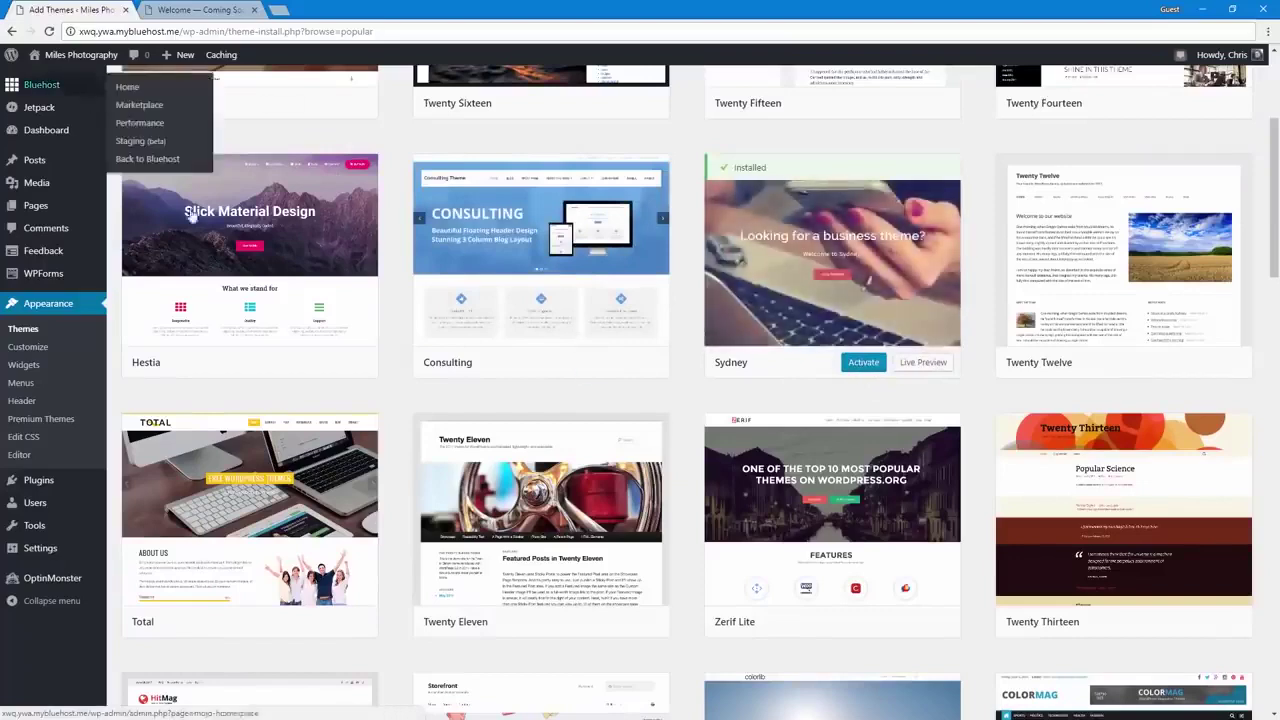
scroll(77, 340, "up", 4)
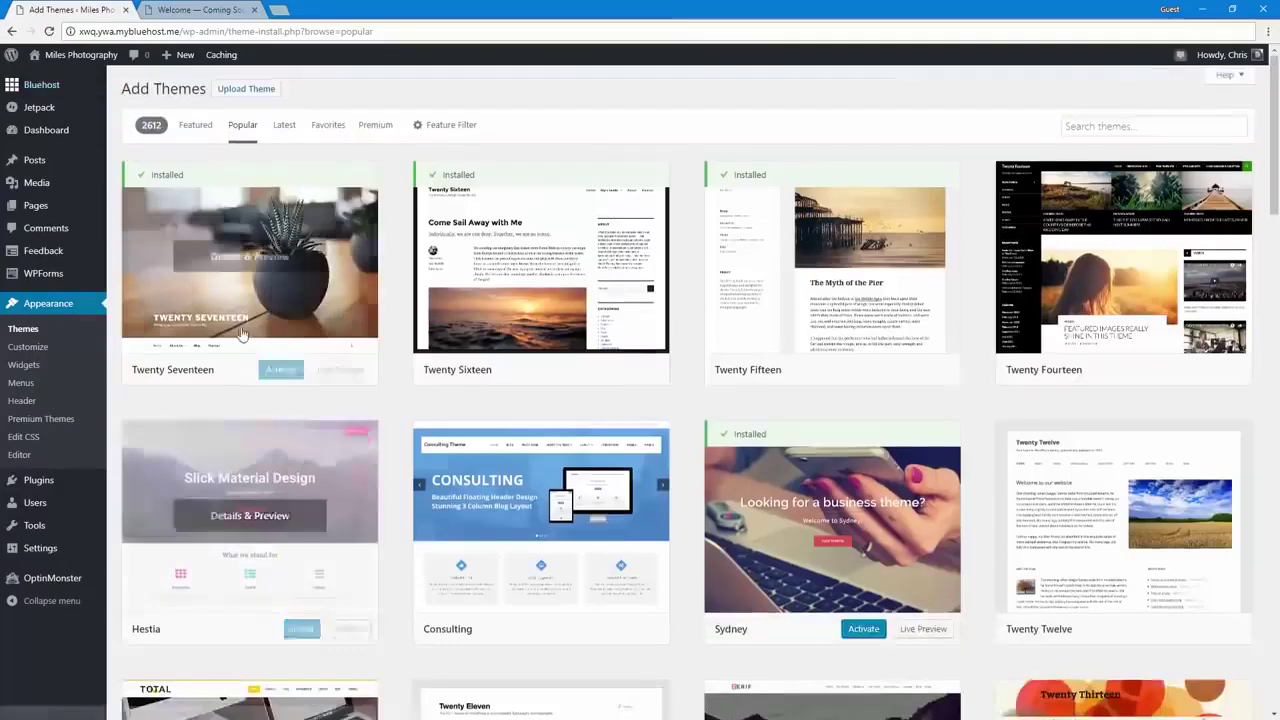
Return to the installed themes, activate Twenty Fifteen and check how the site's front page looks with it
left_click(70, 307)
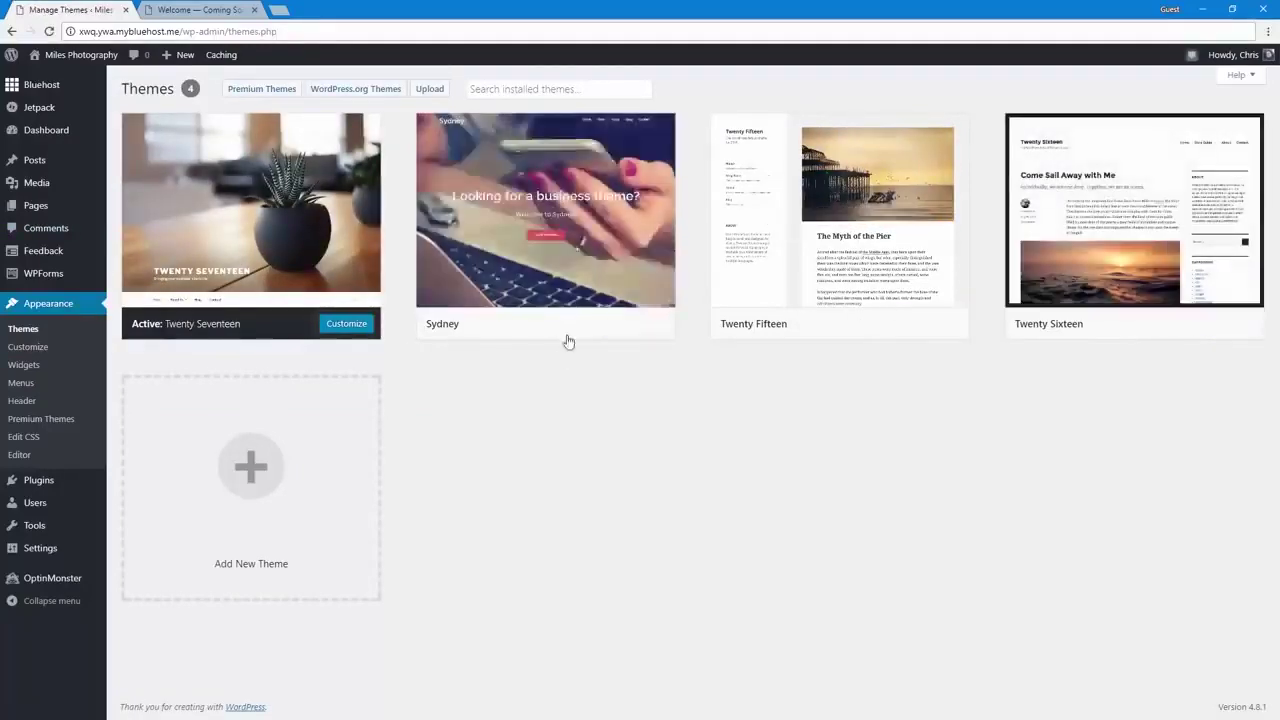
left_click(871, 324)
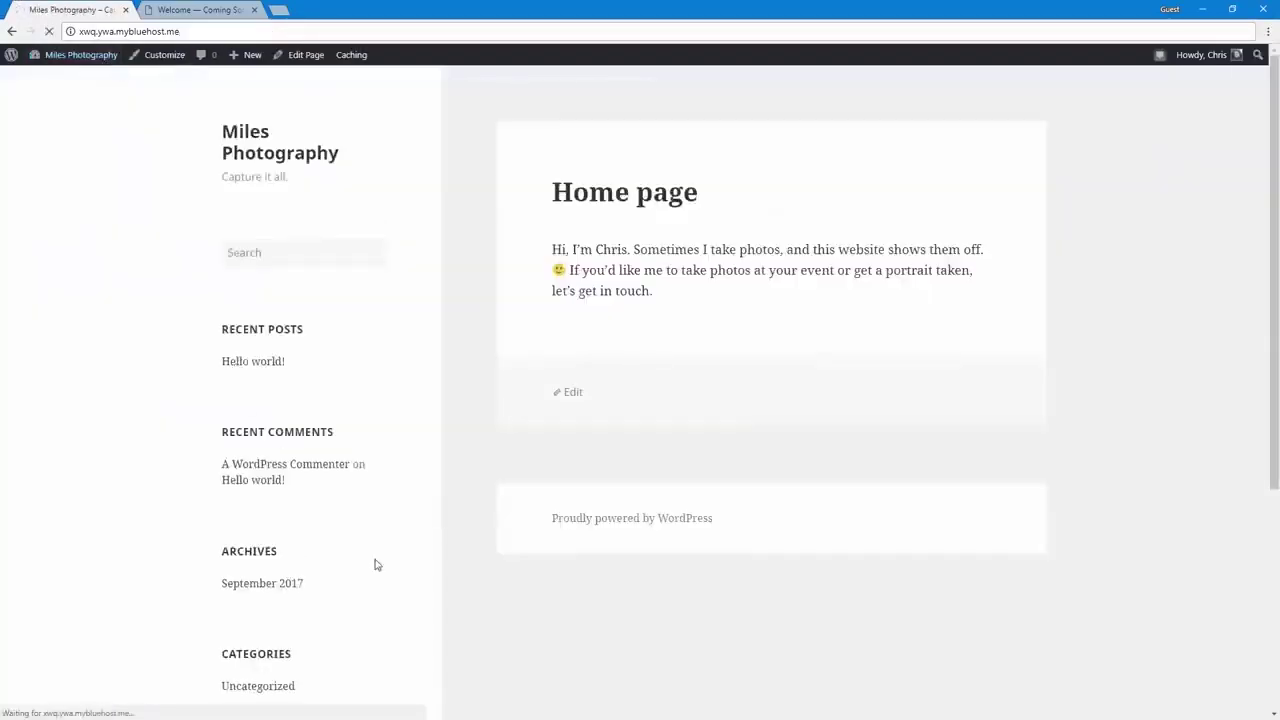
scroll(374, 563, "down", 3)
scroll(376, 565, "up", 3)
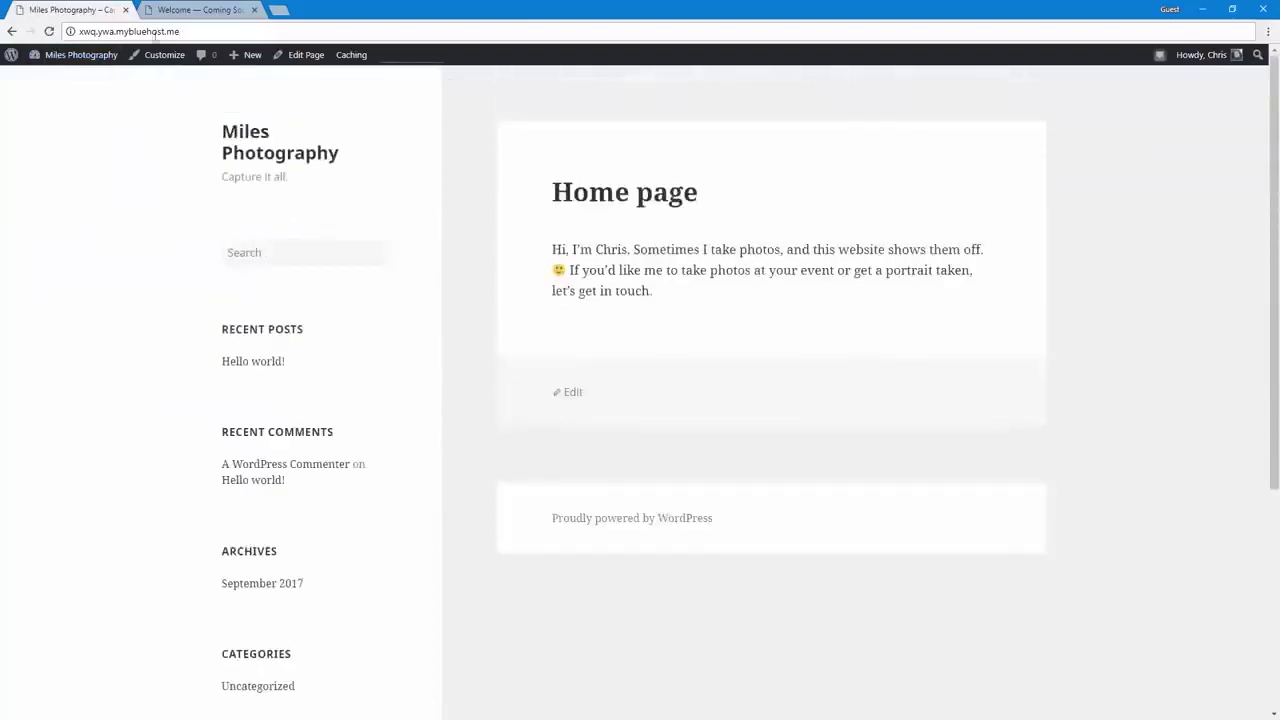
Go back to the site's theme management, reactivate the Twenty Seventeen theme and dismiss the activation notice
left_click(97, 57)
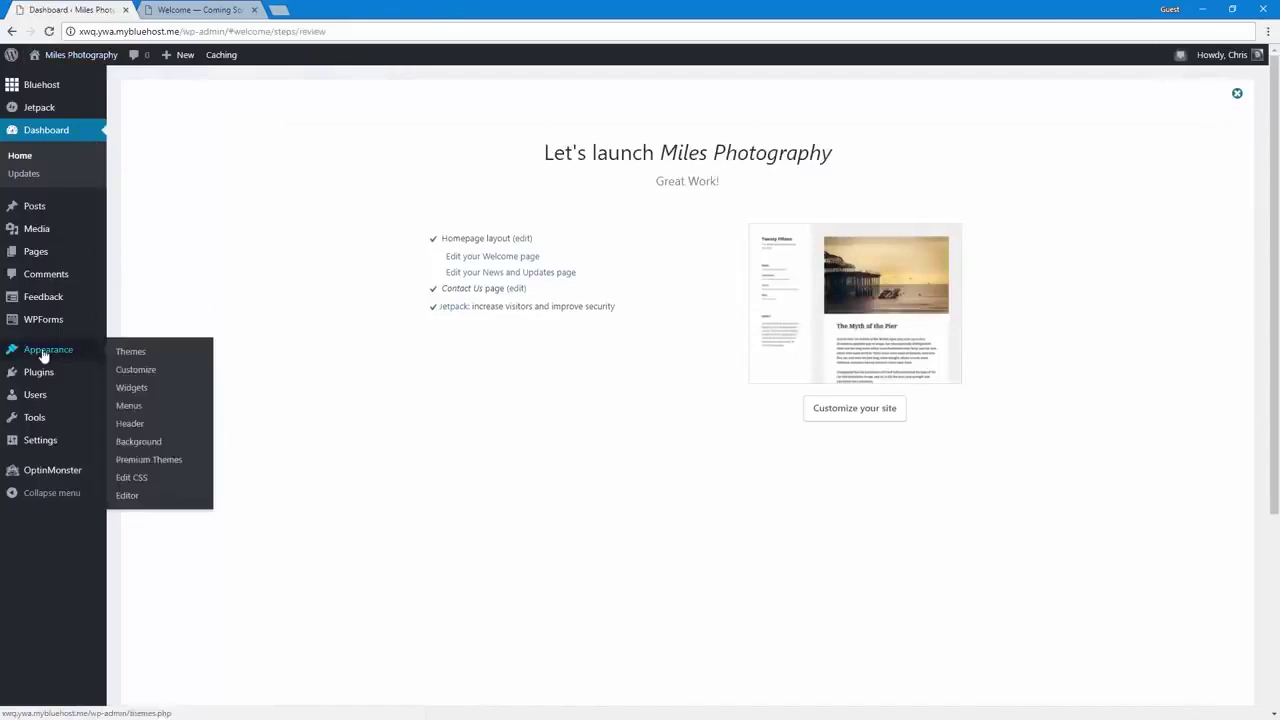
left_click(43, 356)
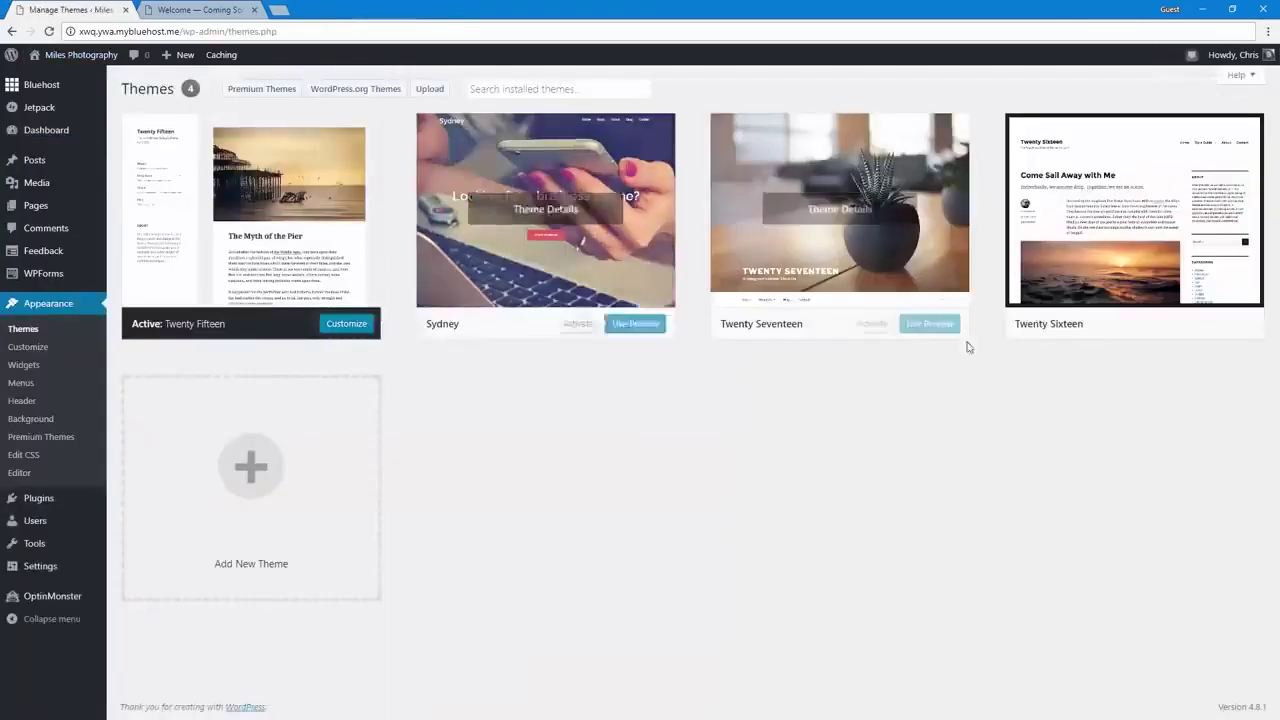
left_click(869, 327)
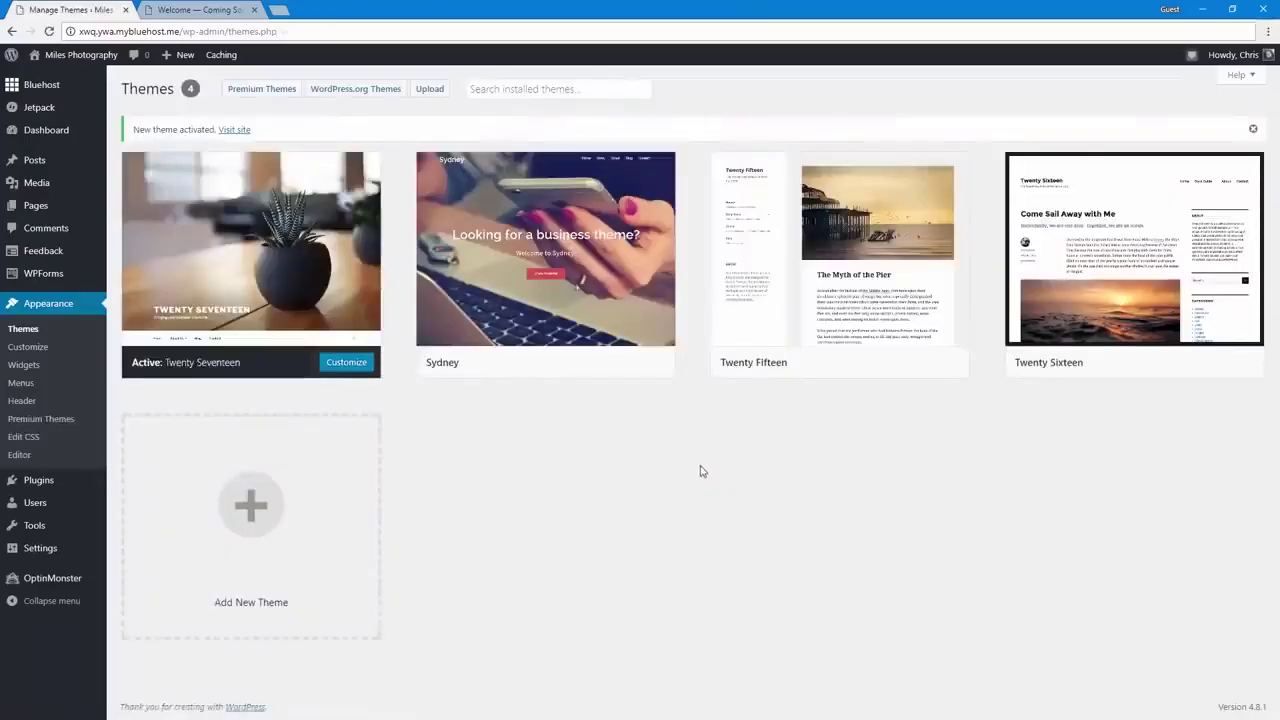
left_click(1252, 132)
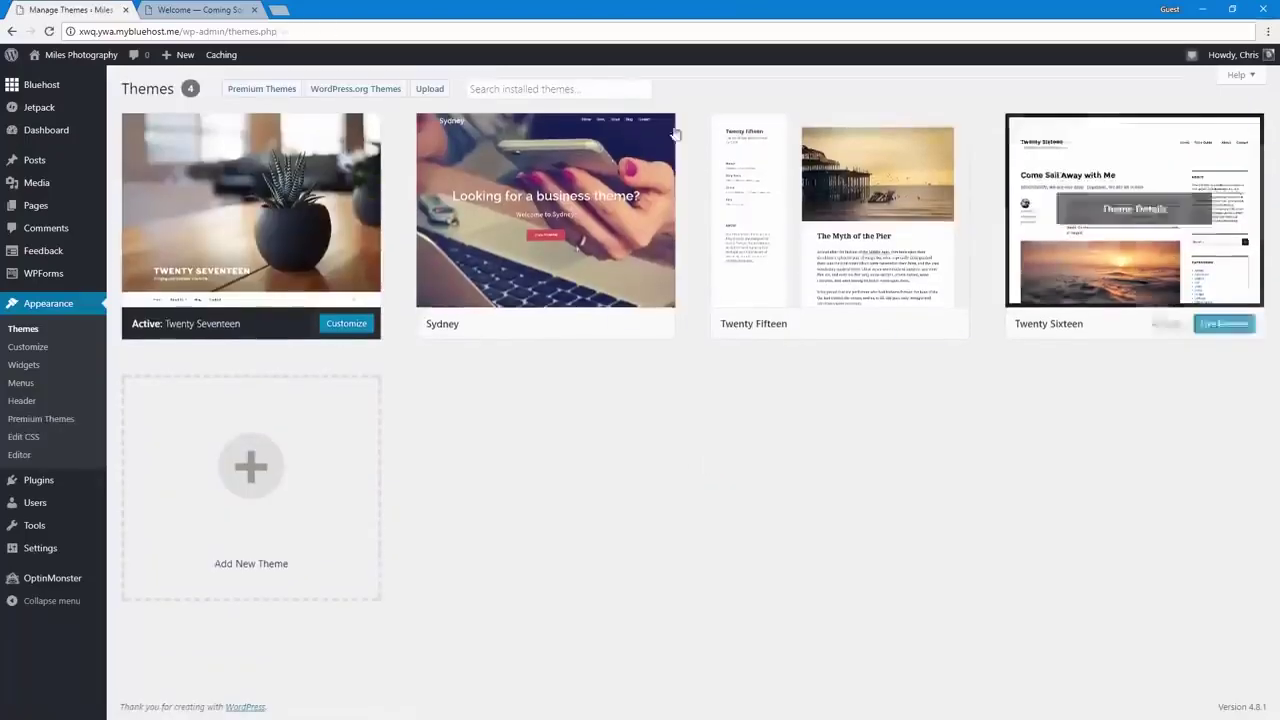
Visit the site, open it in the customizer and look through the themes it could be switched to
left_click(93, 62)
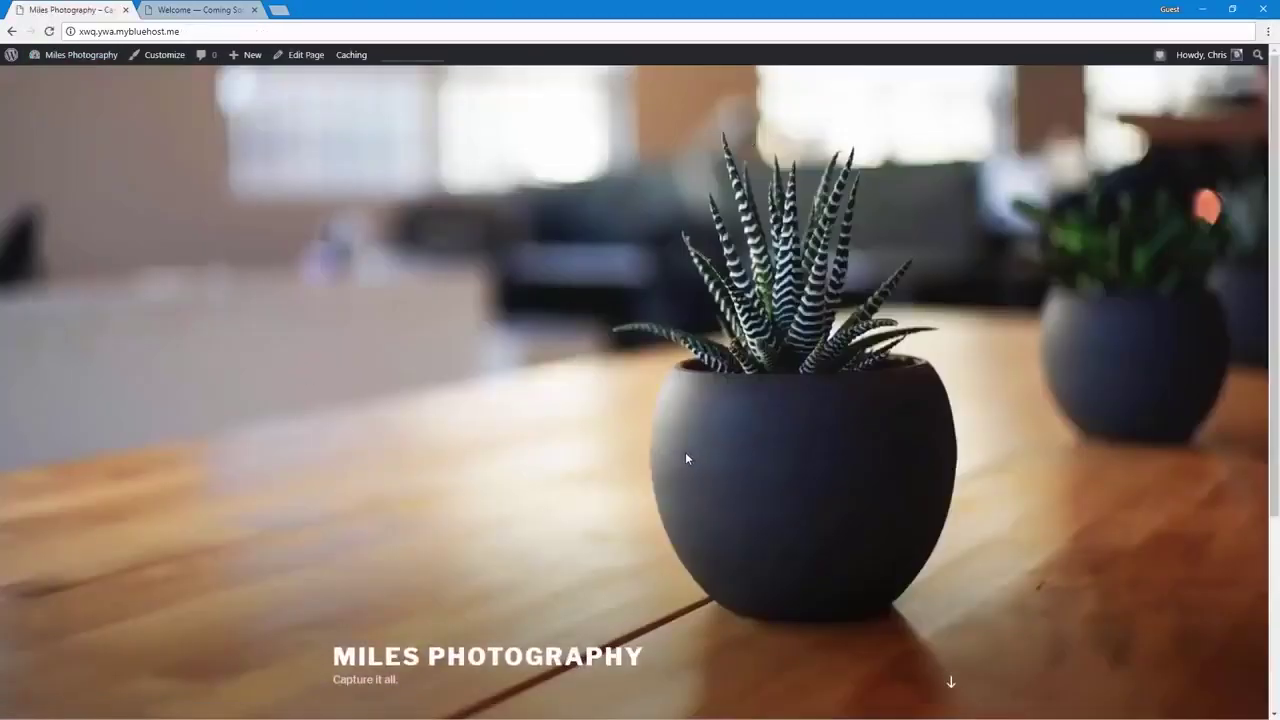
left_click(157, 62)
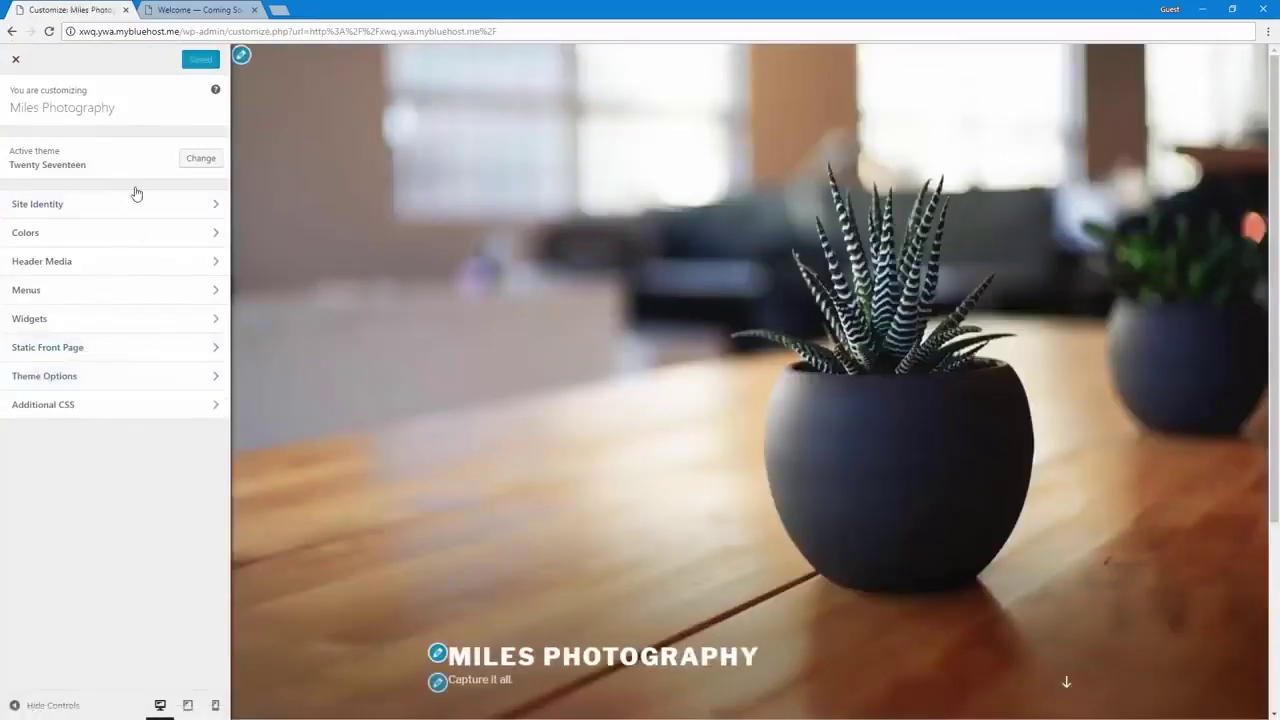
left_click(192, 158)
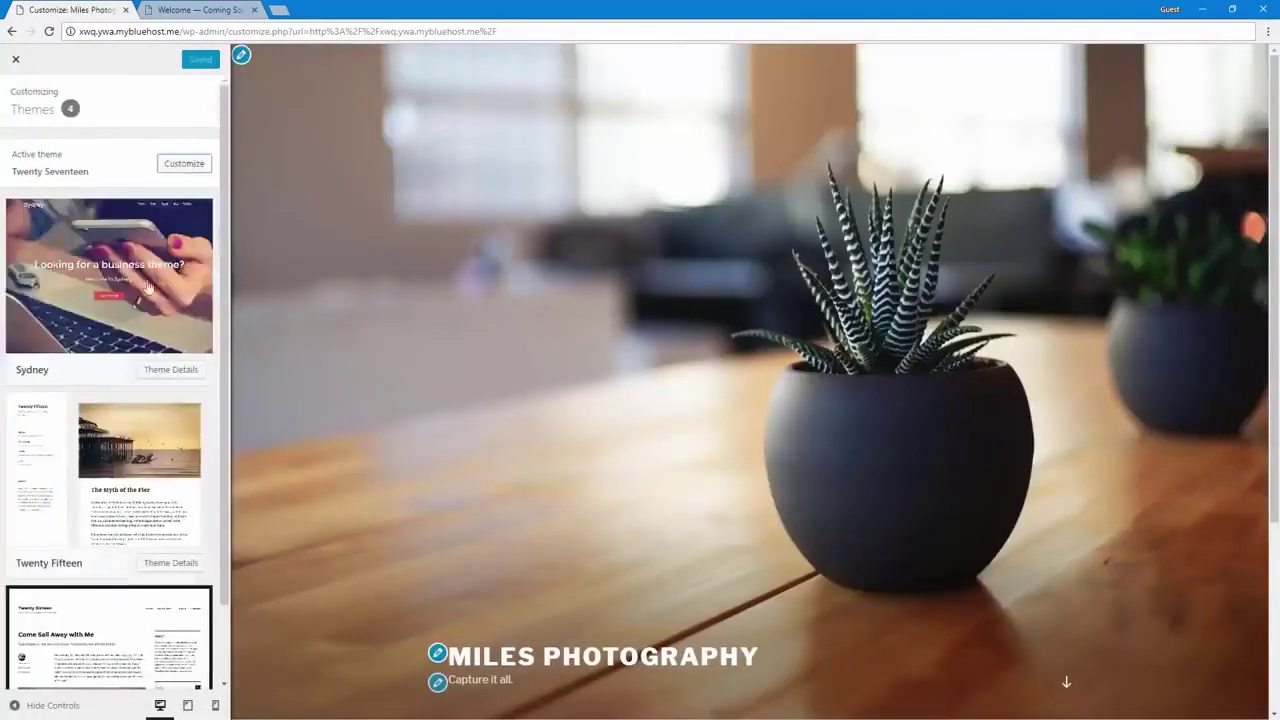
scroll(148, 288, "down", 2)
scroll(125, 385, "up", 2)
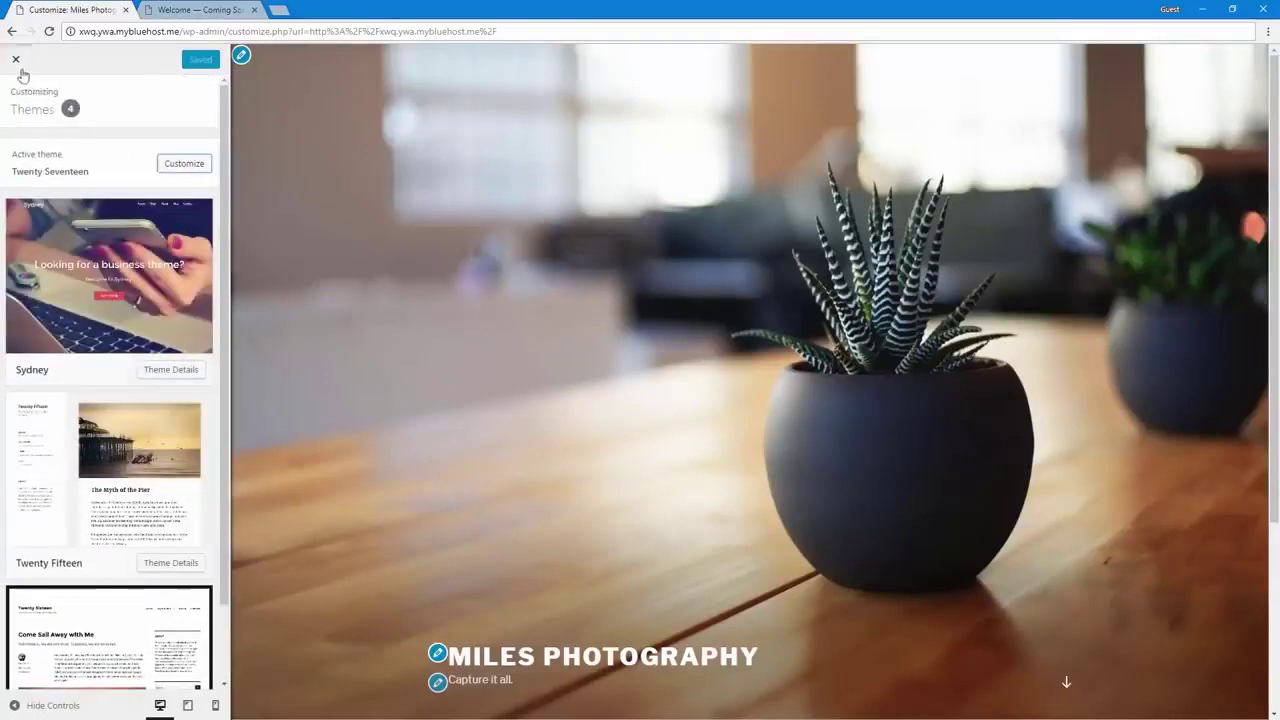
left_click(184, 164)
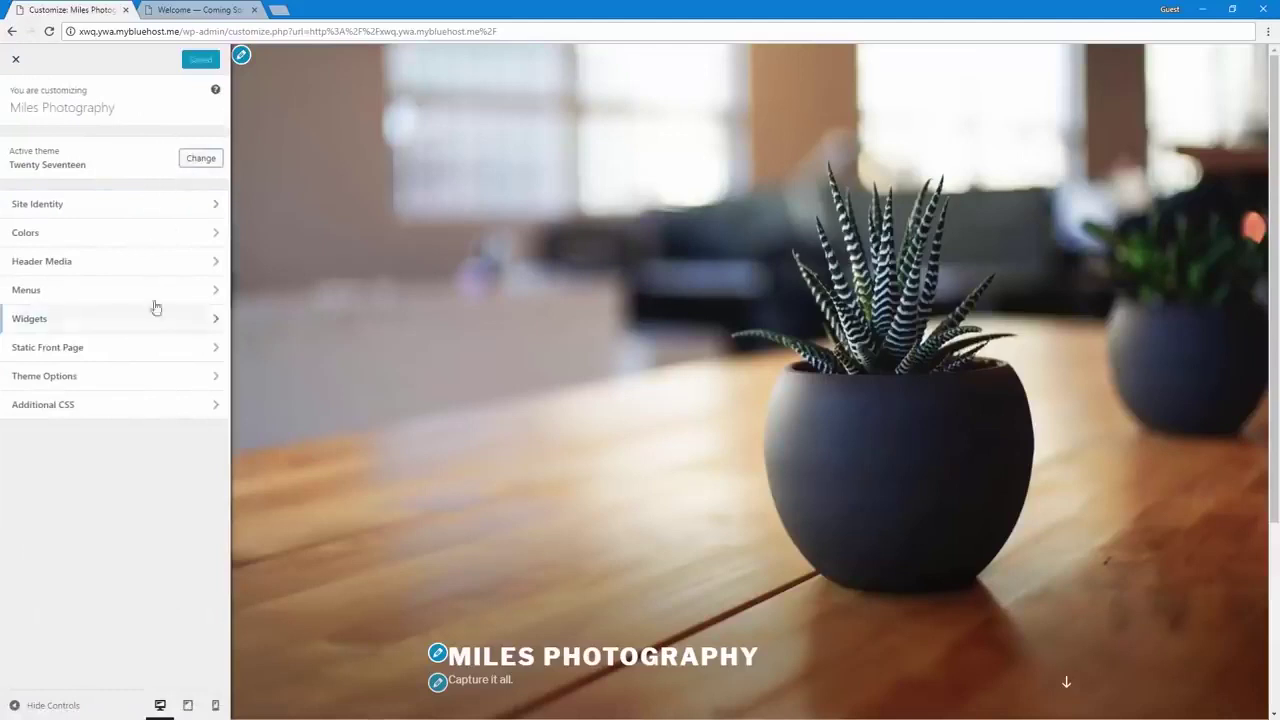
Open the Site Identity settings in the customizer and examine the site title and tagline fields
left_click(127, 205)
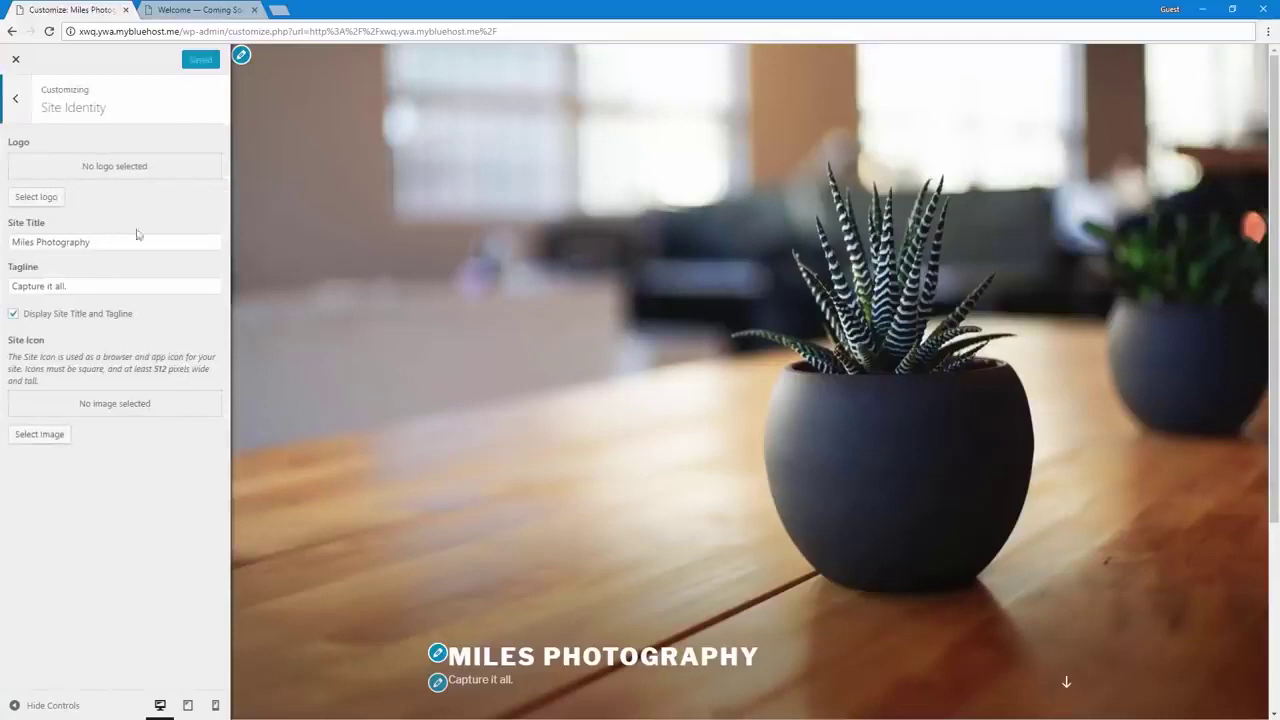
left_click(97, 241)
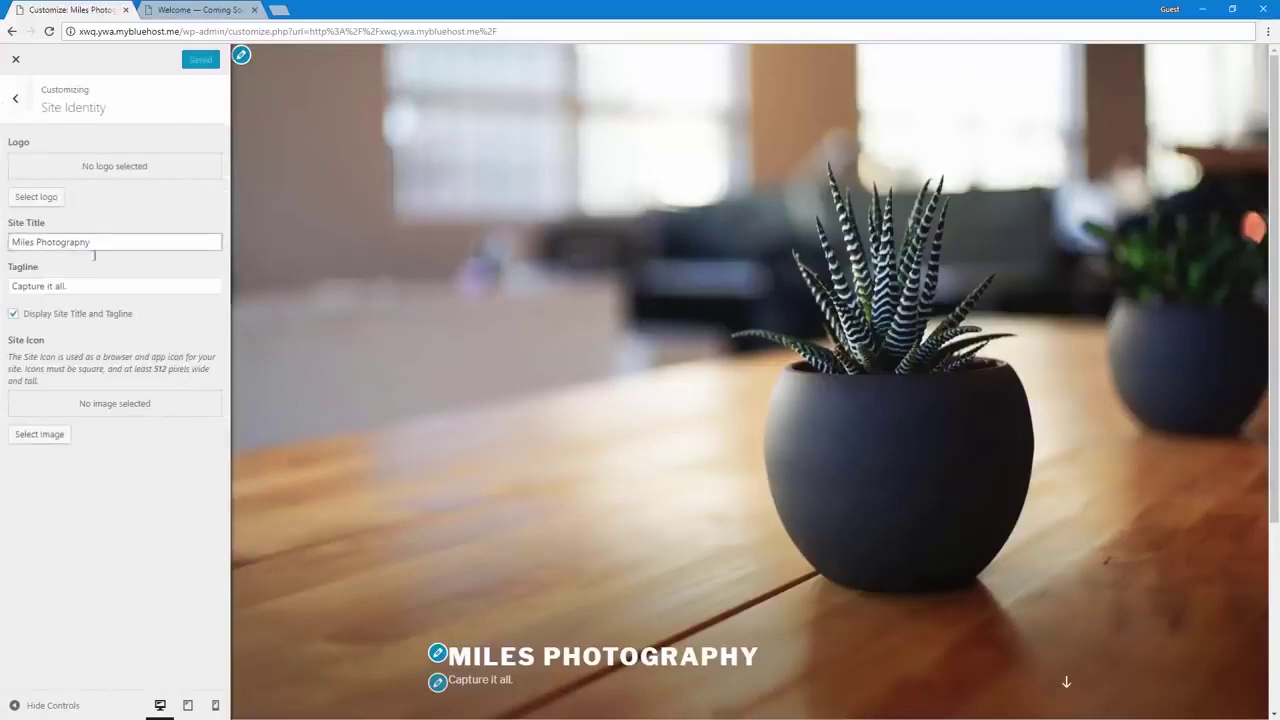
left_click(94, 282)
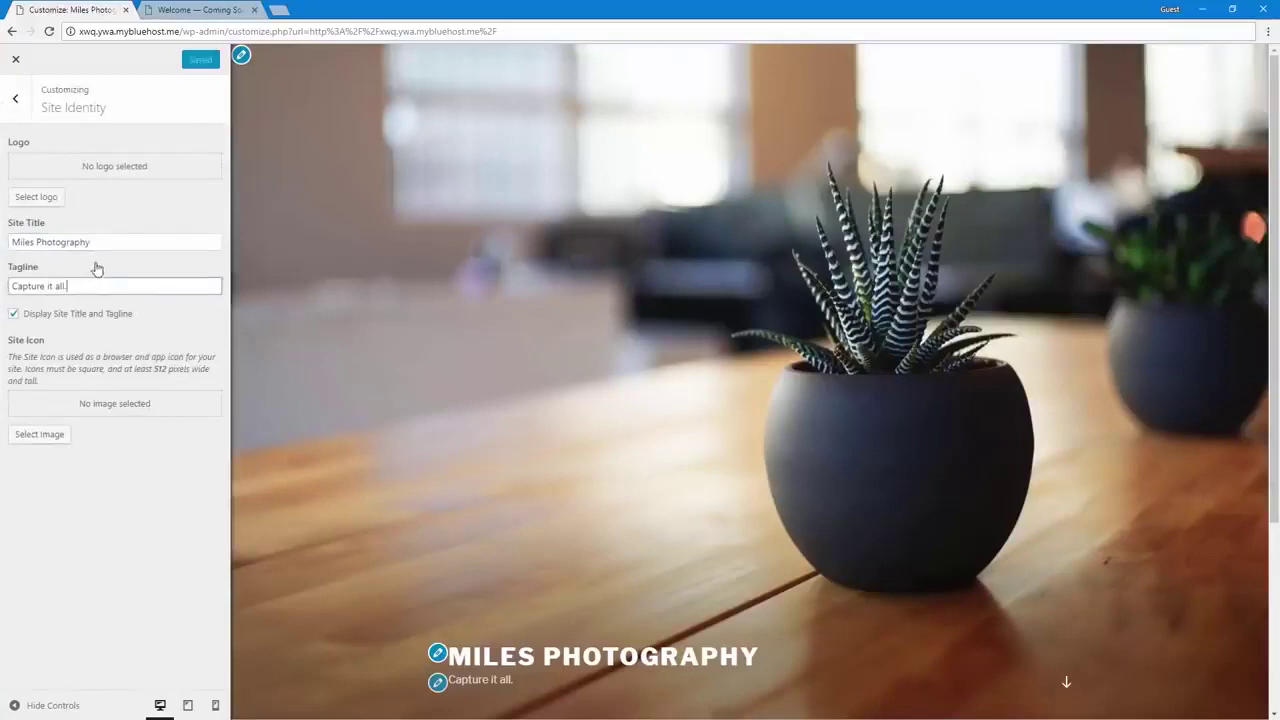
left_click(106, 241)
left_click(115, 214)
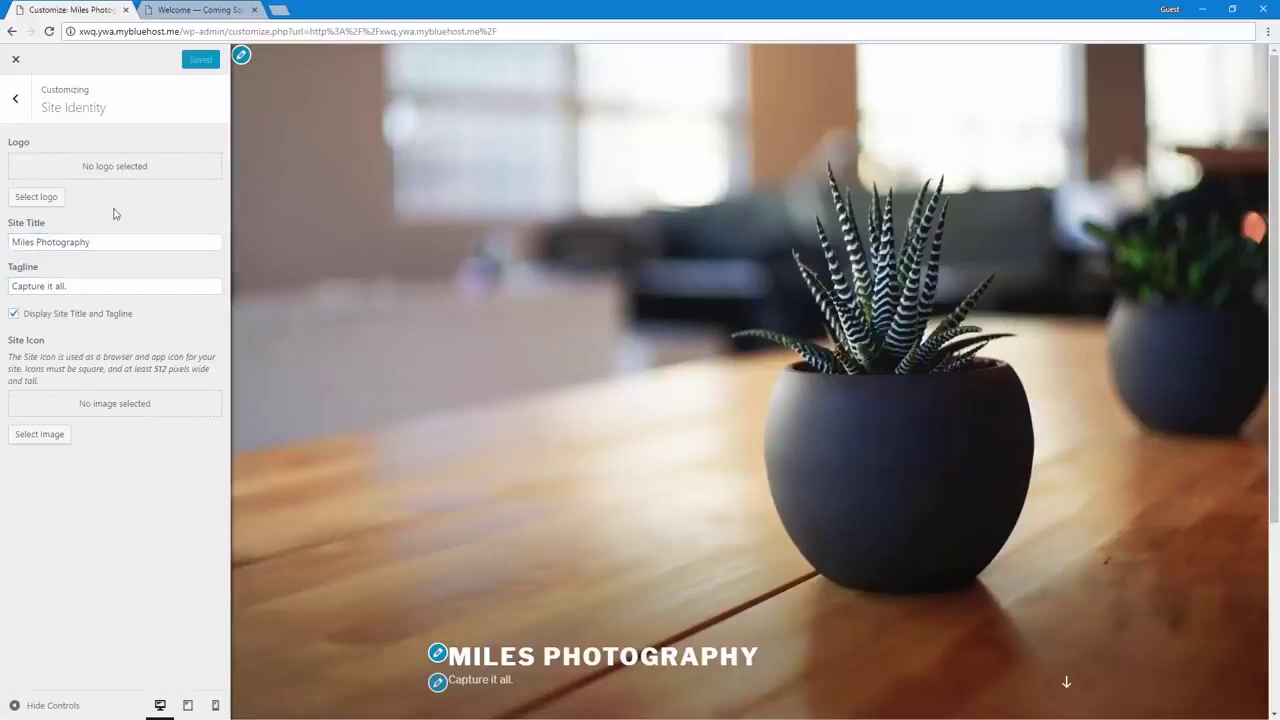
Upload camera-clip-art.png from the Pictures folder and set it as the site logo without cropping
left_click(33, 197)
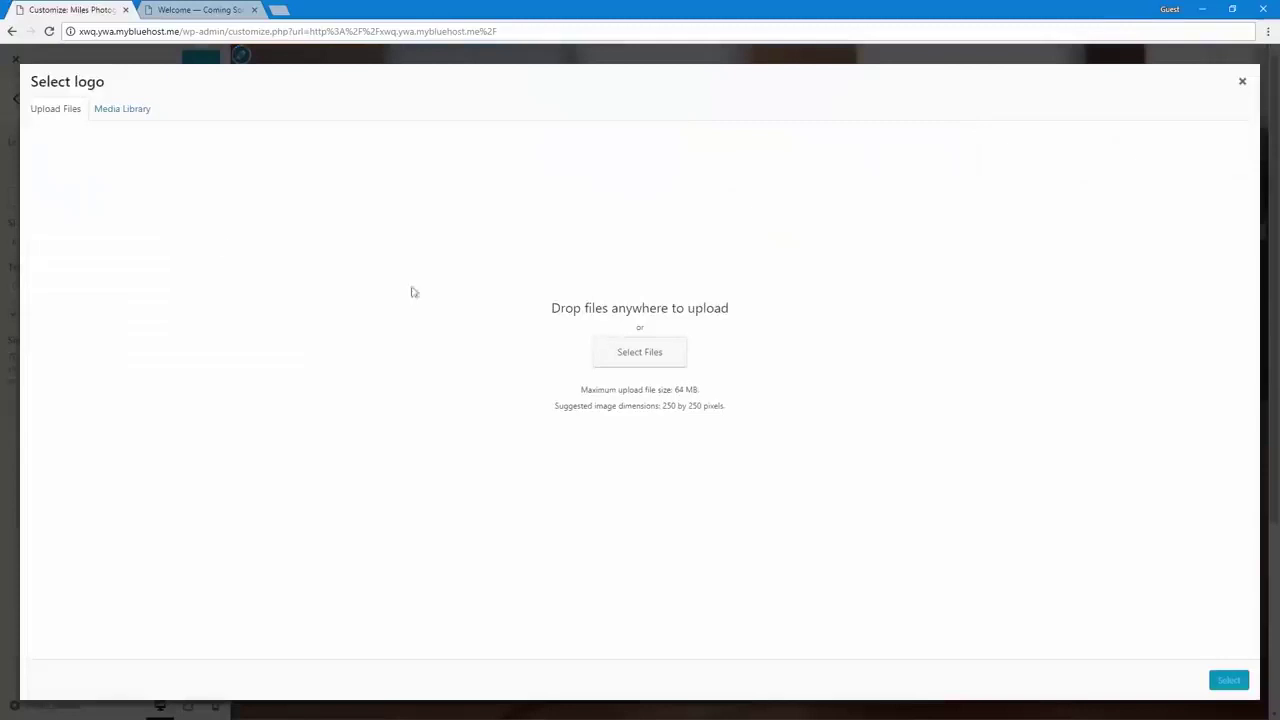
left_click(652, 354)
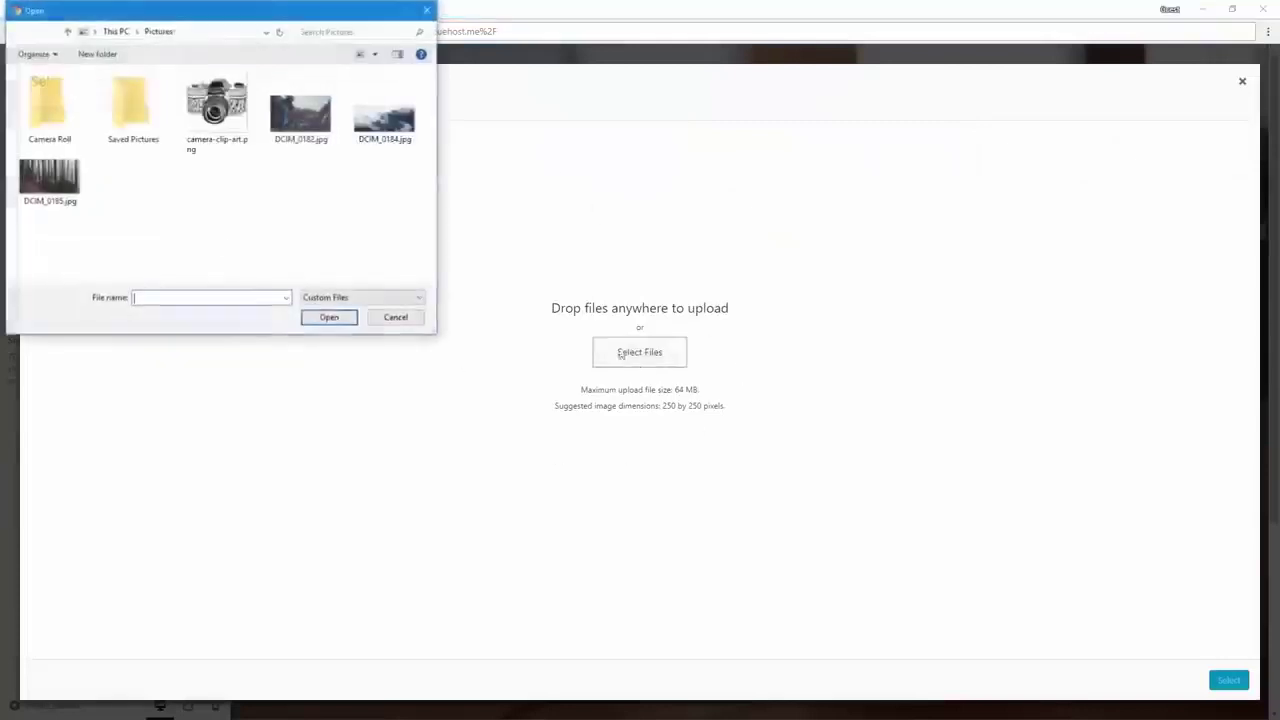
double_click(233, 133)
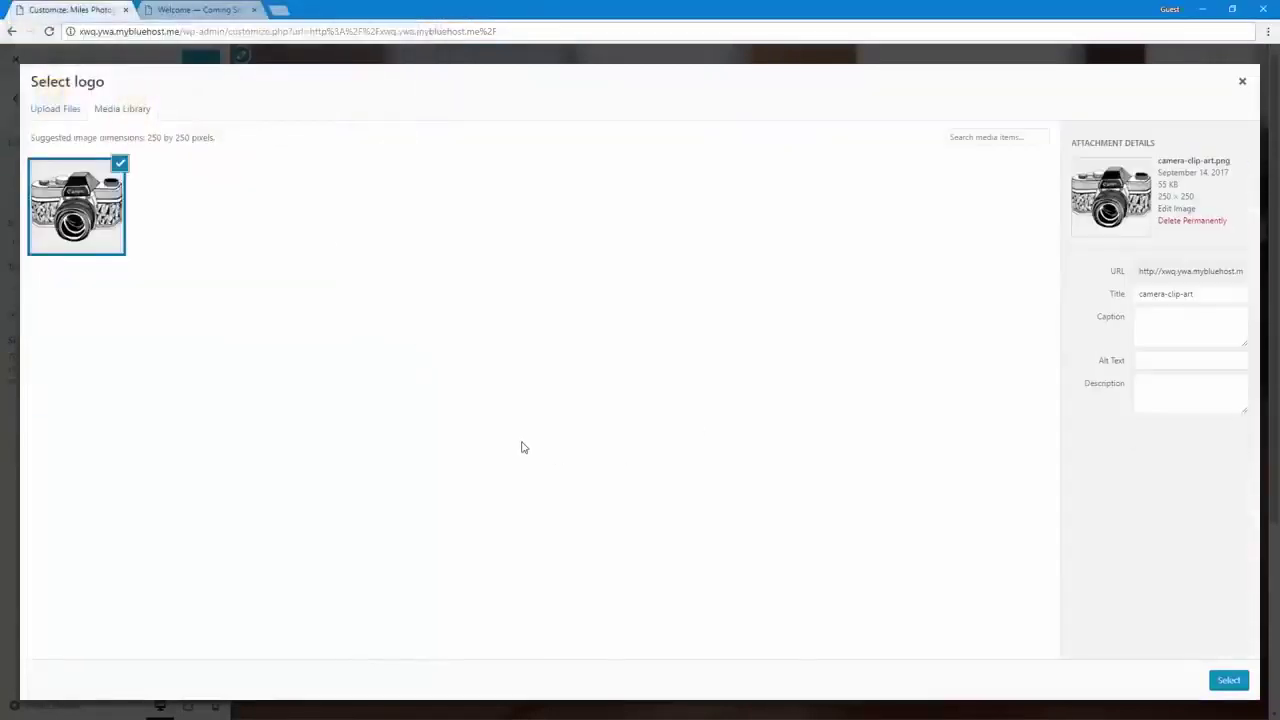
left_click(1226, 681)
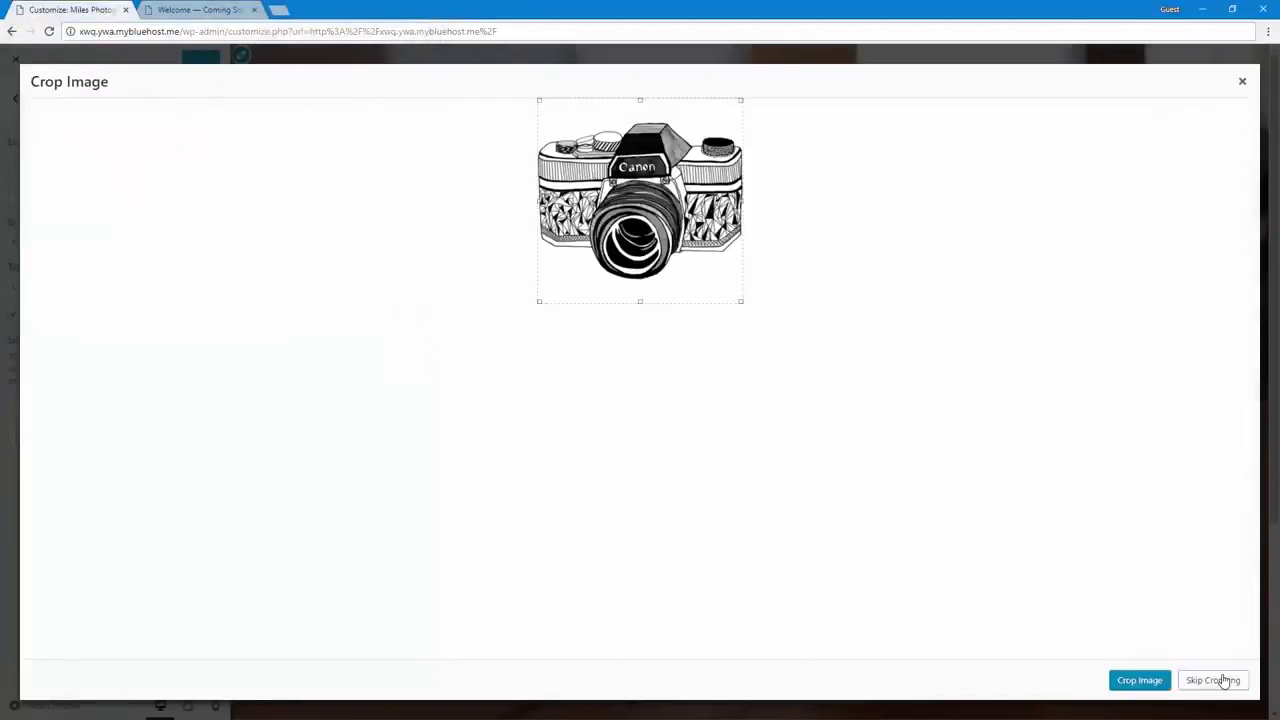
left_click(1222, 681)
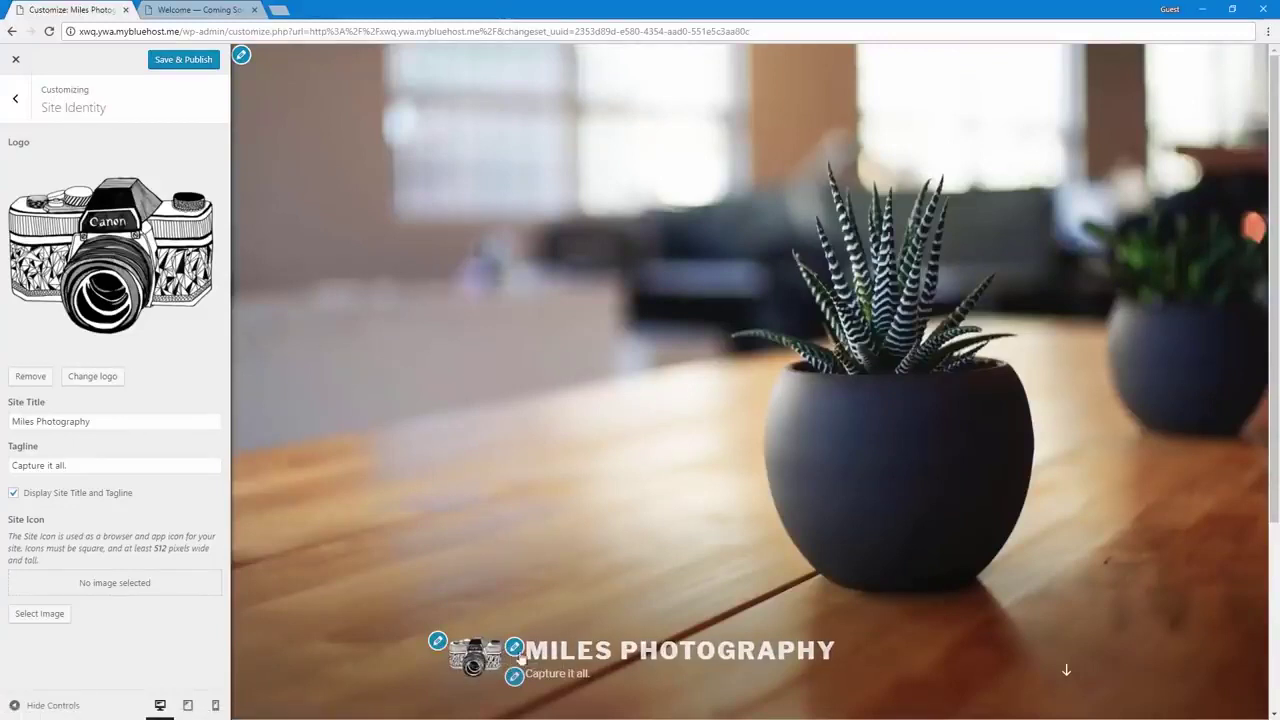
Upload DCIM_0182.jpg from the Pictures folder and set it as the site's header image without cropping
left_click(458, 408)
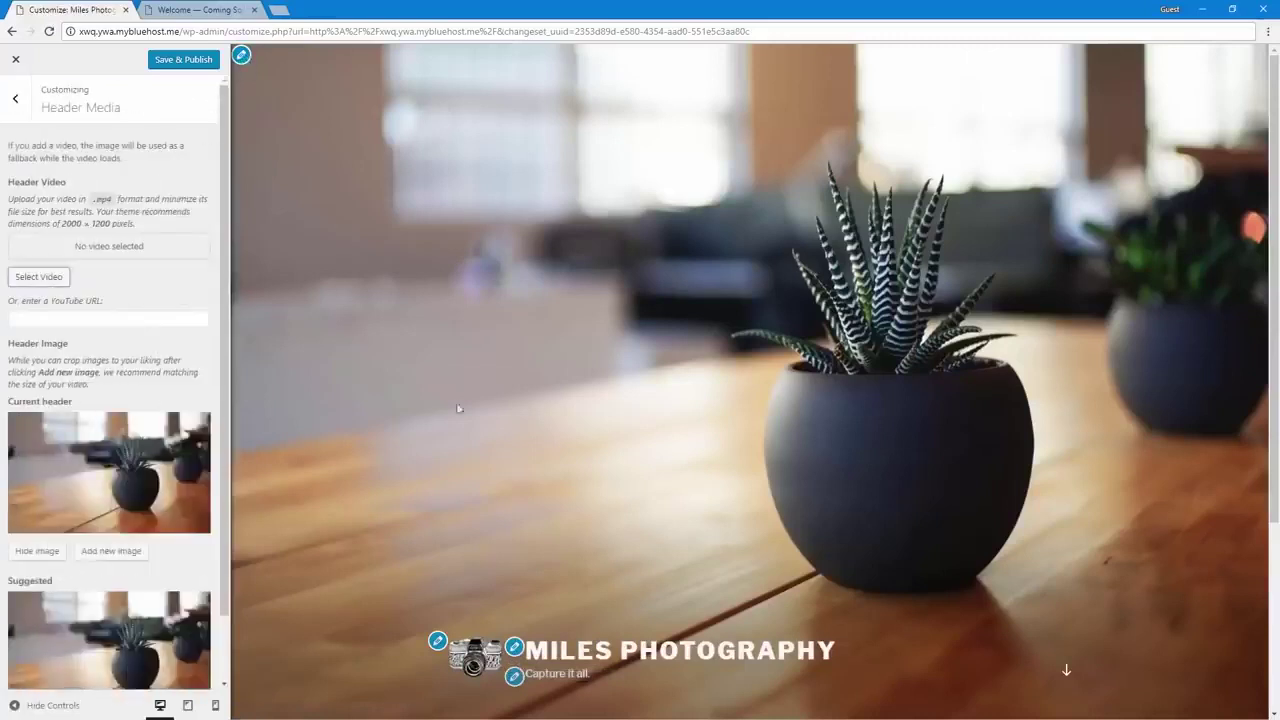
left_click(437, 641)
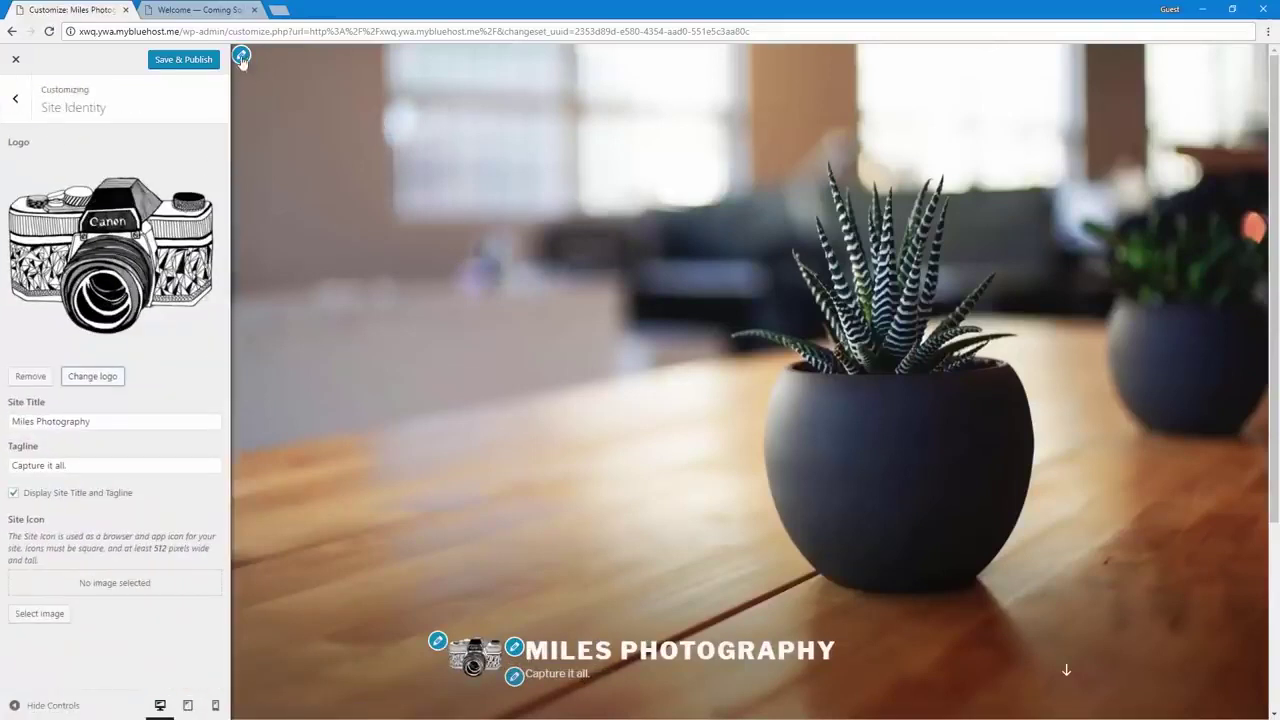
left_click(414, 271)
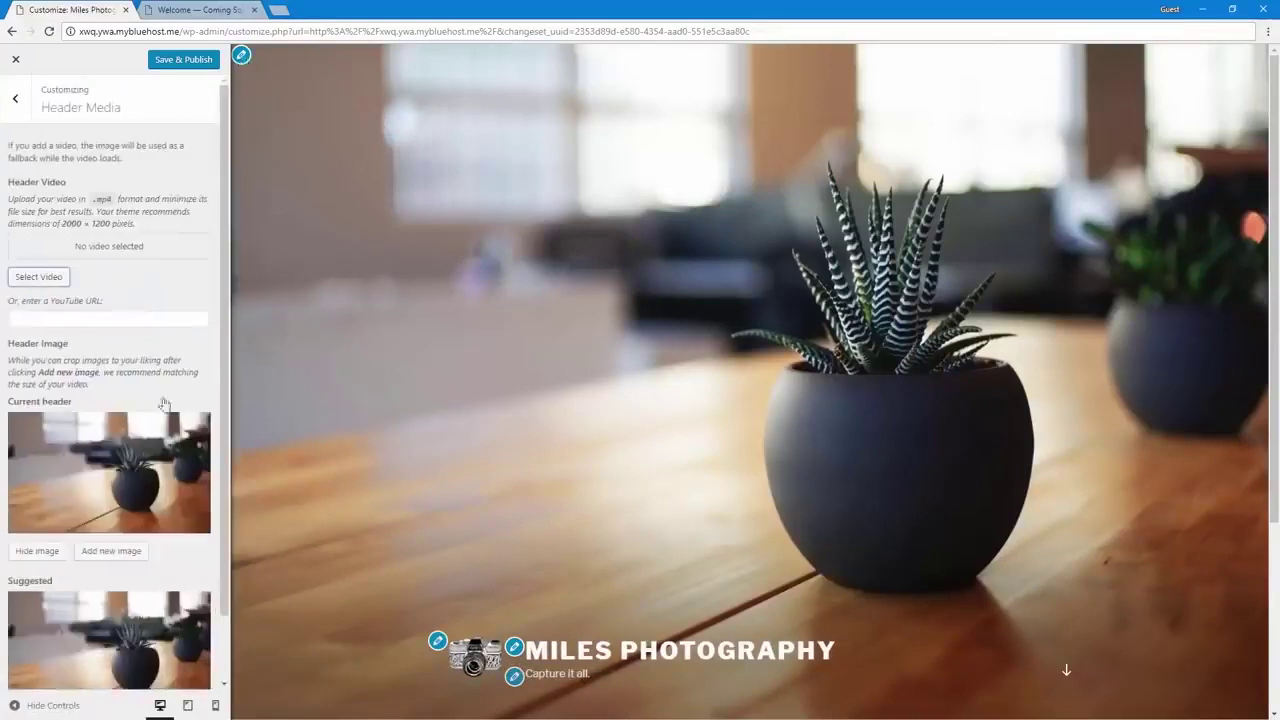
left_click(106, 556)
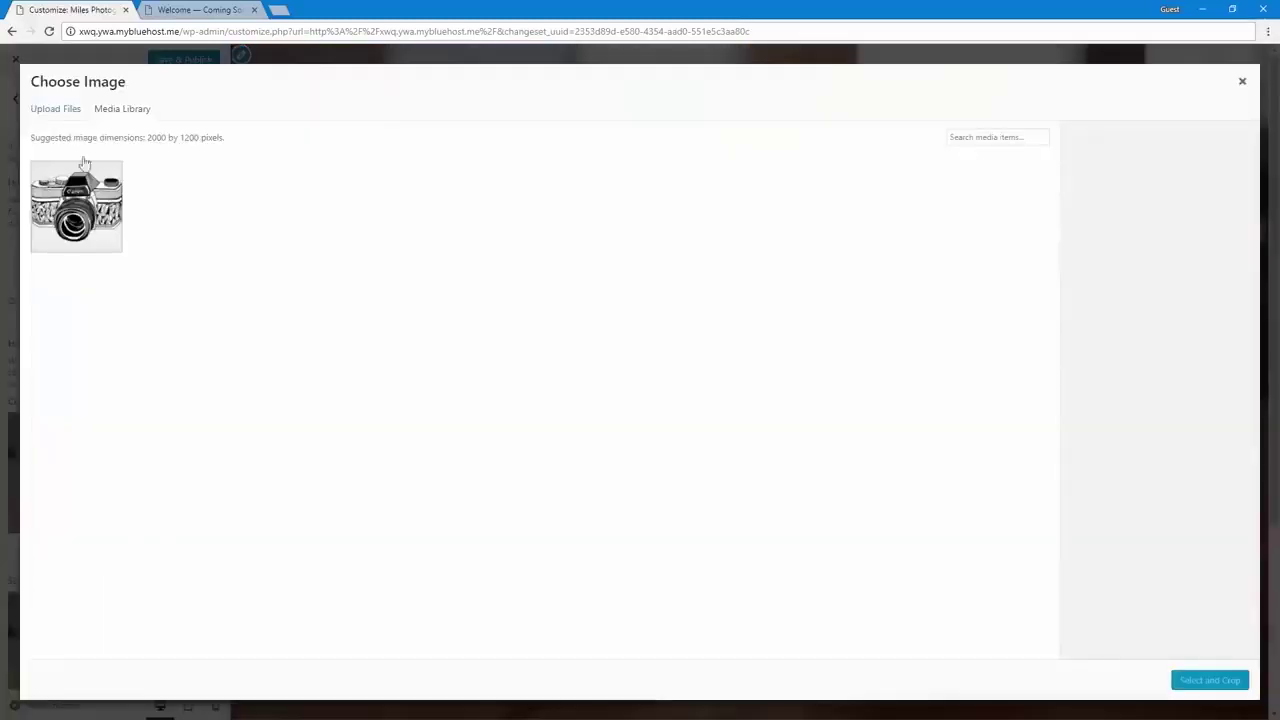
left_click(44, 112)
left_click(623, 358)
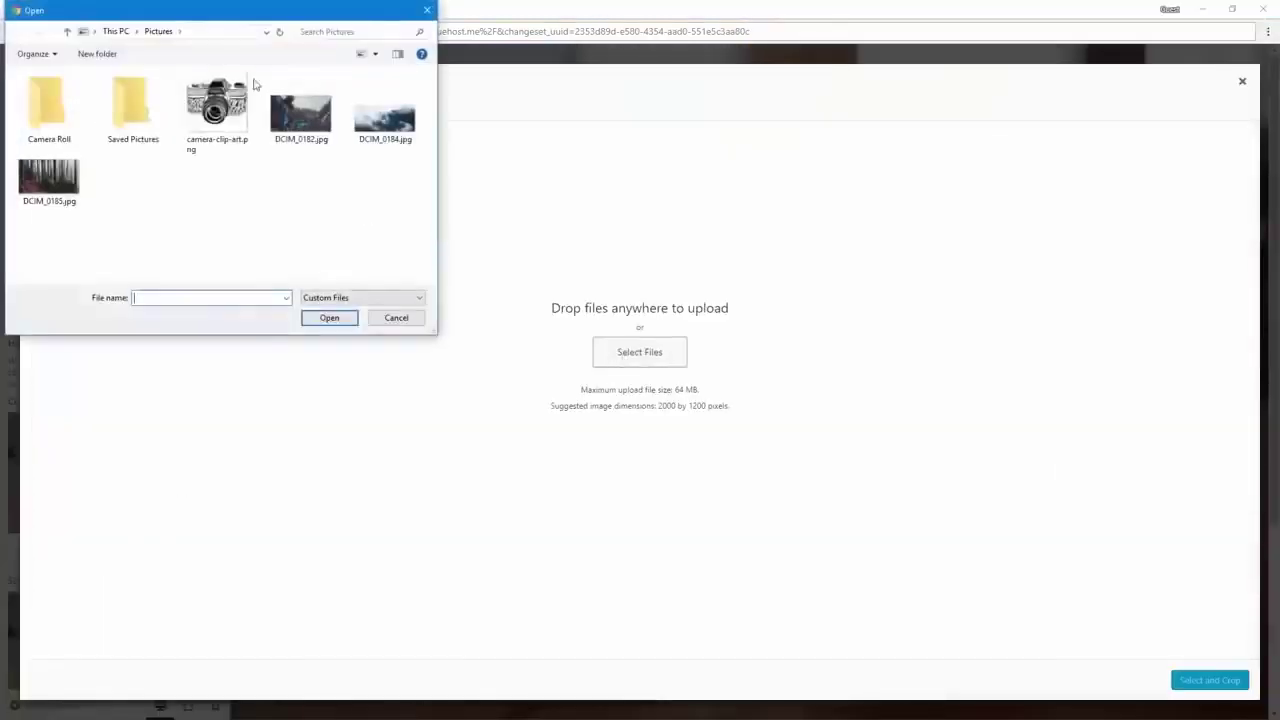
double_click(300, 112)
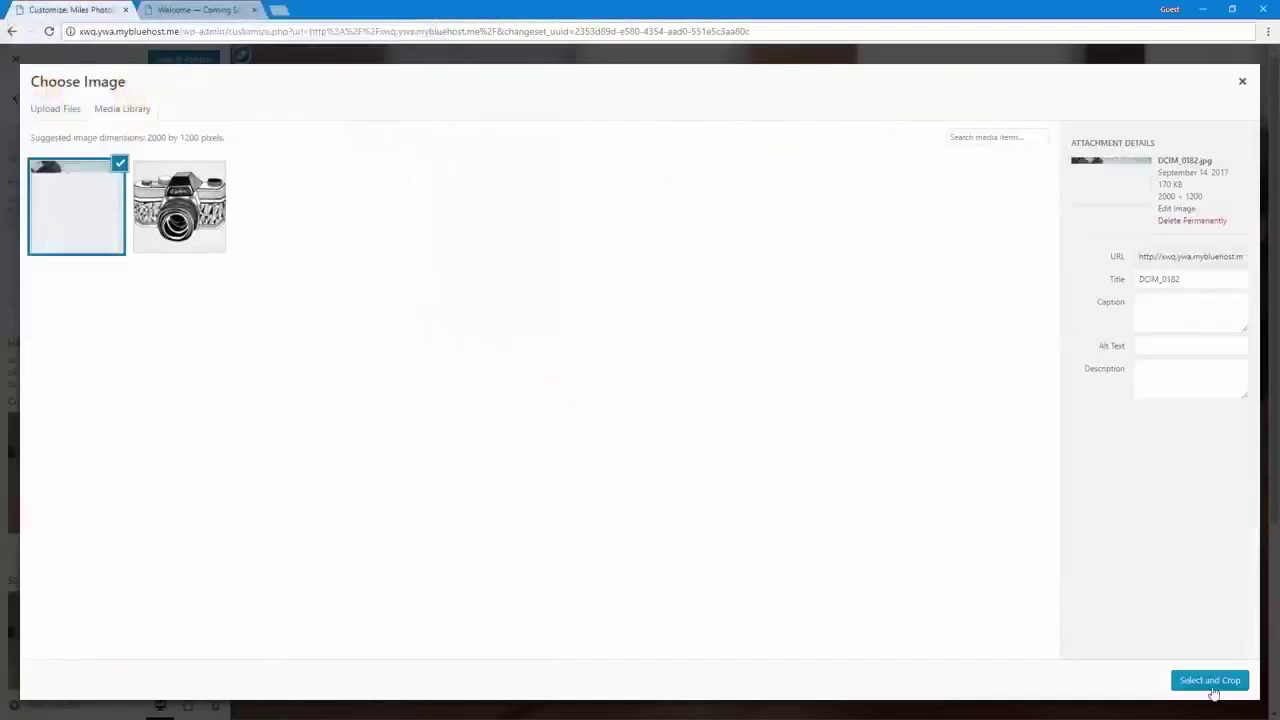
left_click(1212, 682)
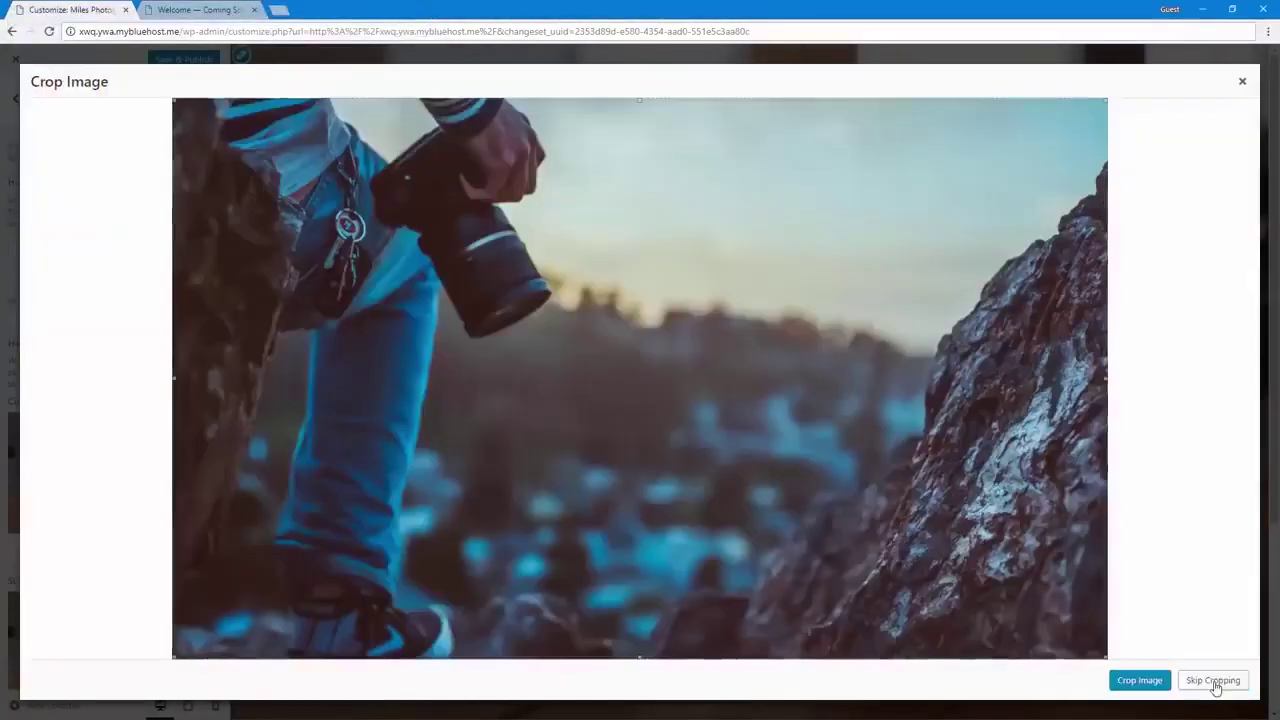
left_click(1214, 681)
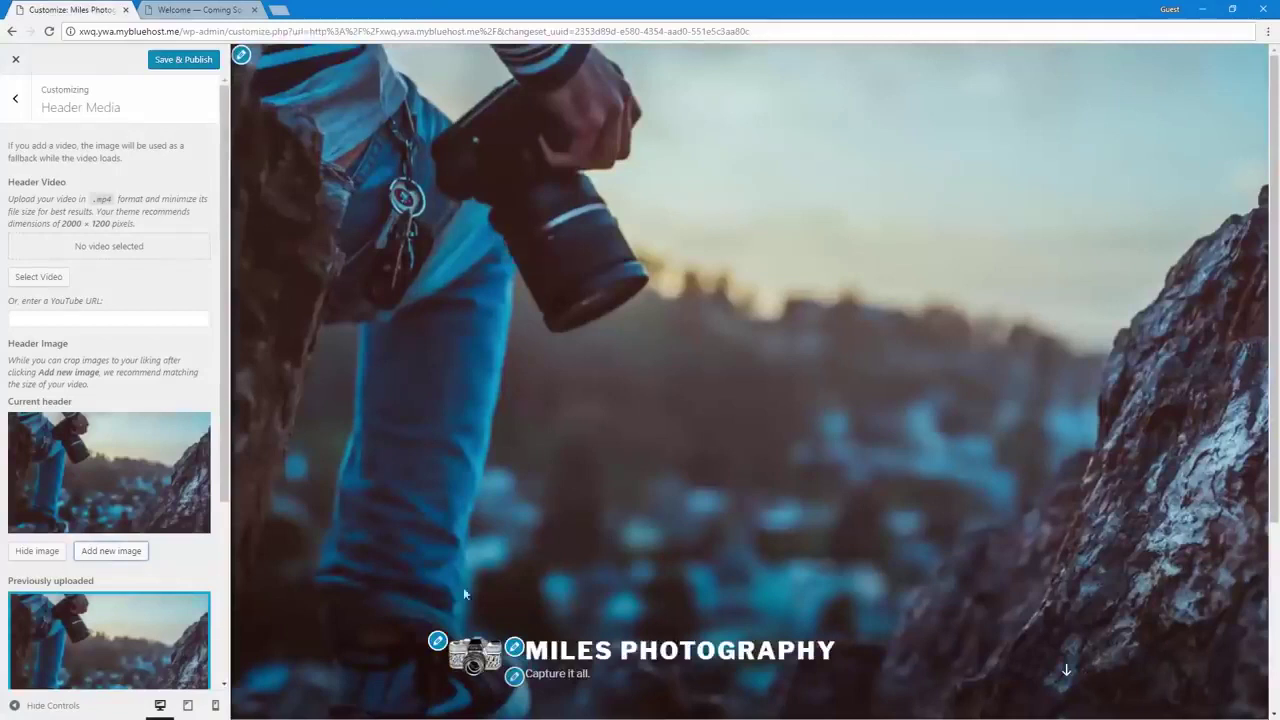
Change the site's tagline to "Capture it all on film."
left_click(514, 677)
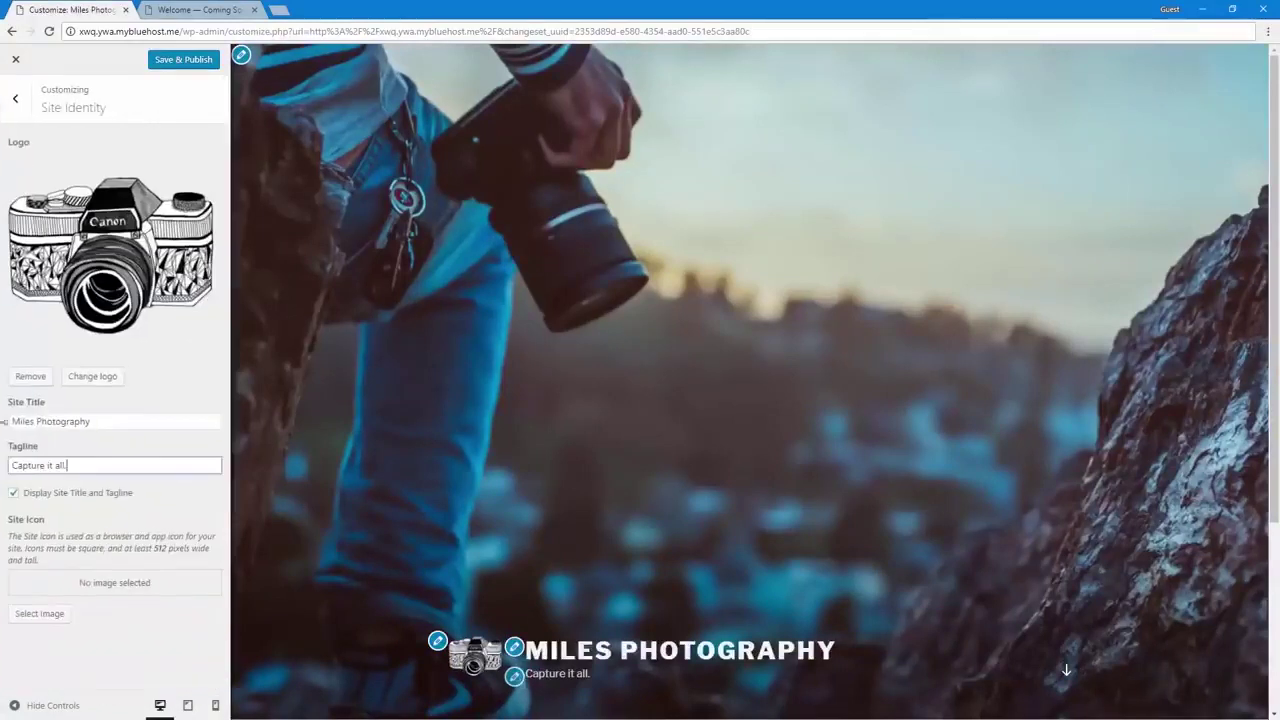
key("BackSpace")
type("on film")
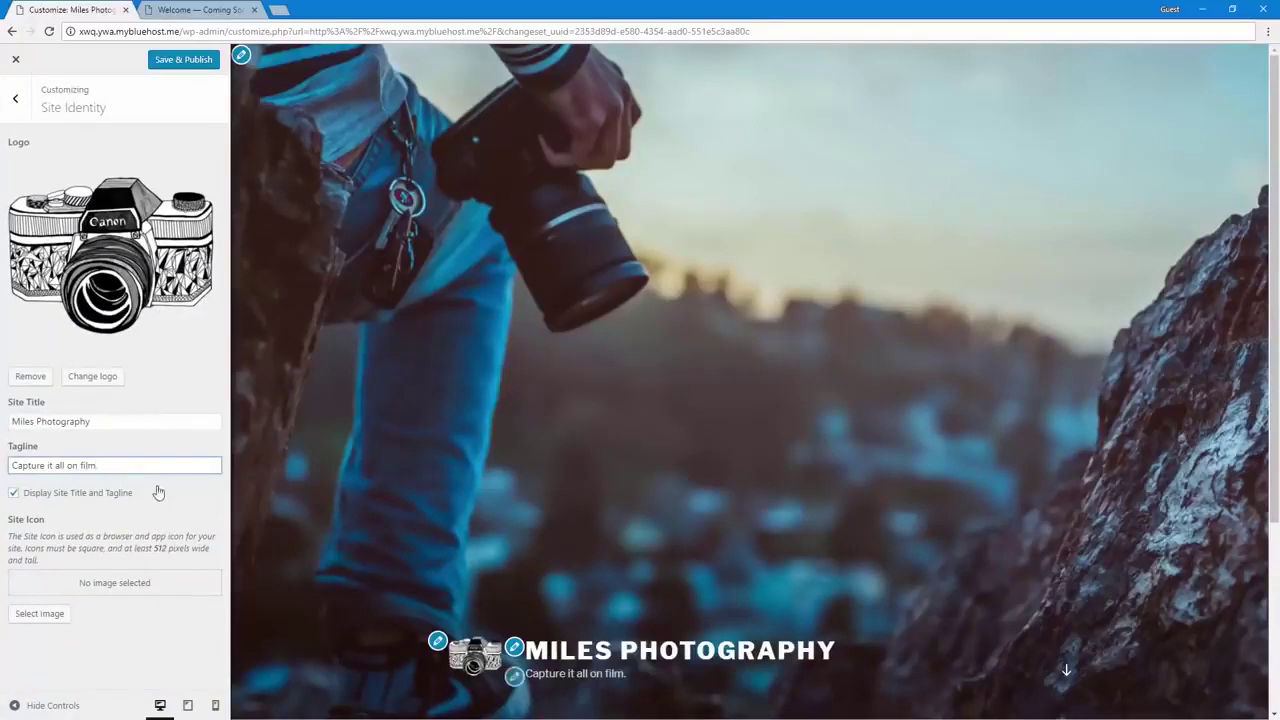
Set the camera clip art from the media library as the site icon without cropping, and publish the changes
left_click(17, 612)
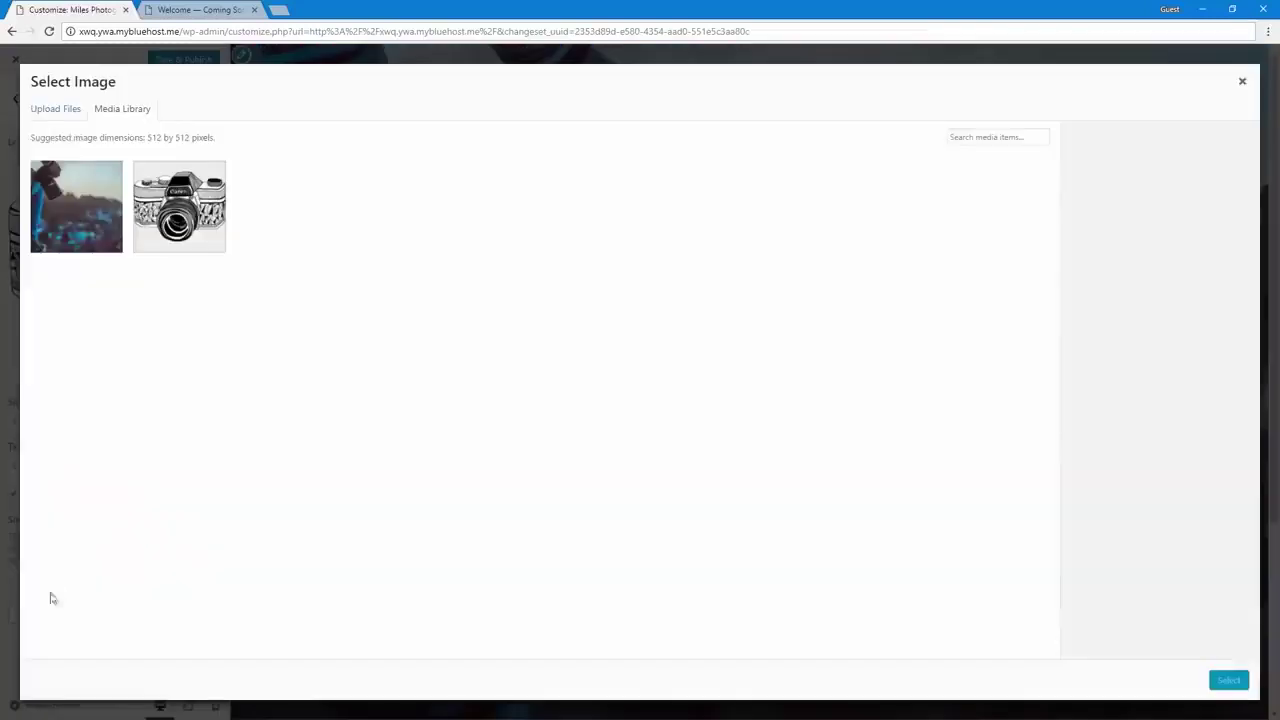
left_click(168, 208)
left_click(1226, 680)
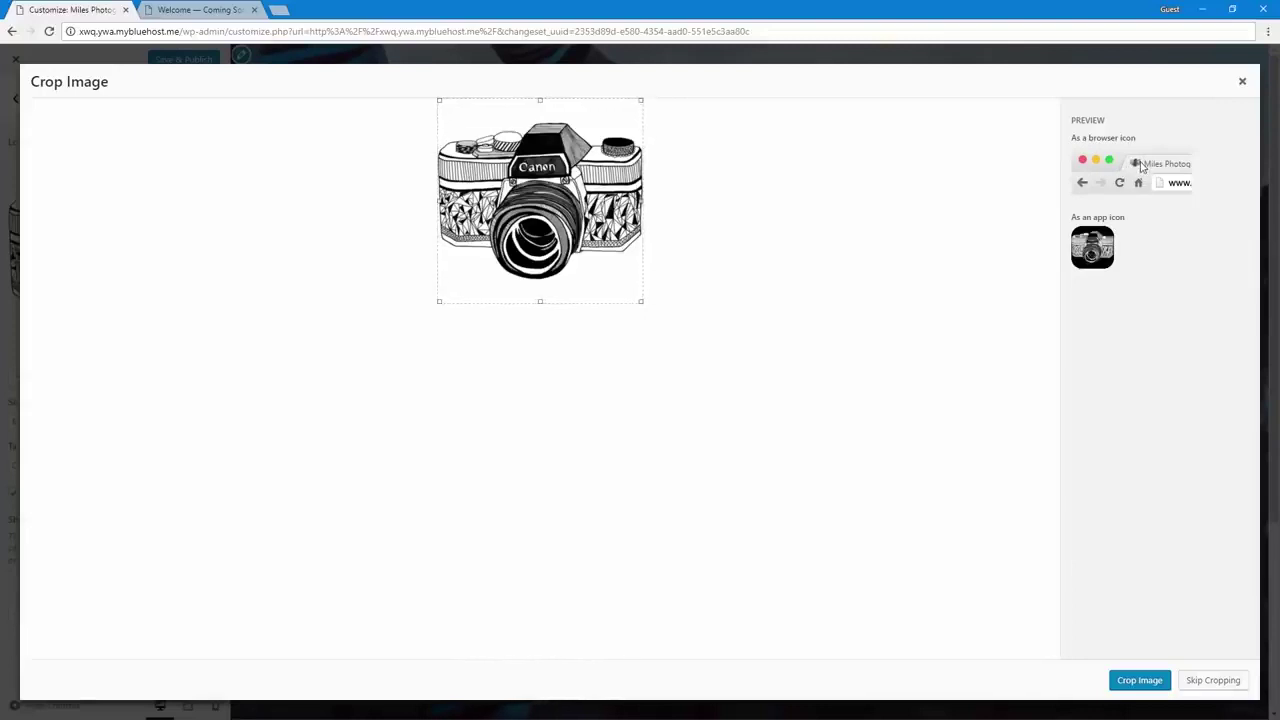
left_click(1210, 684)
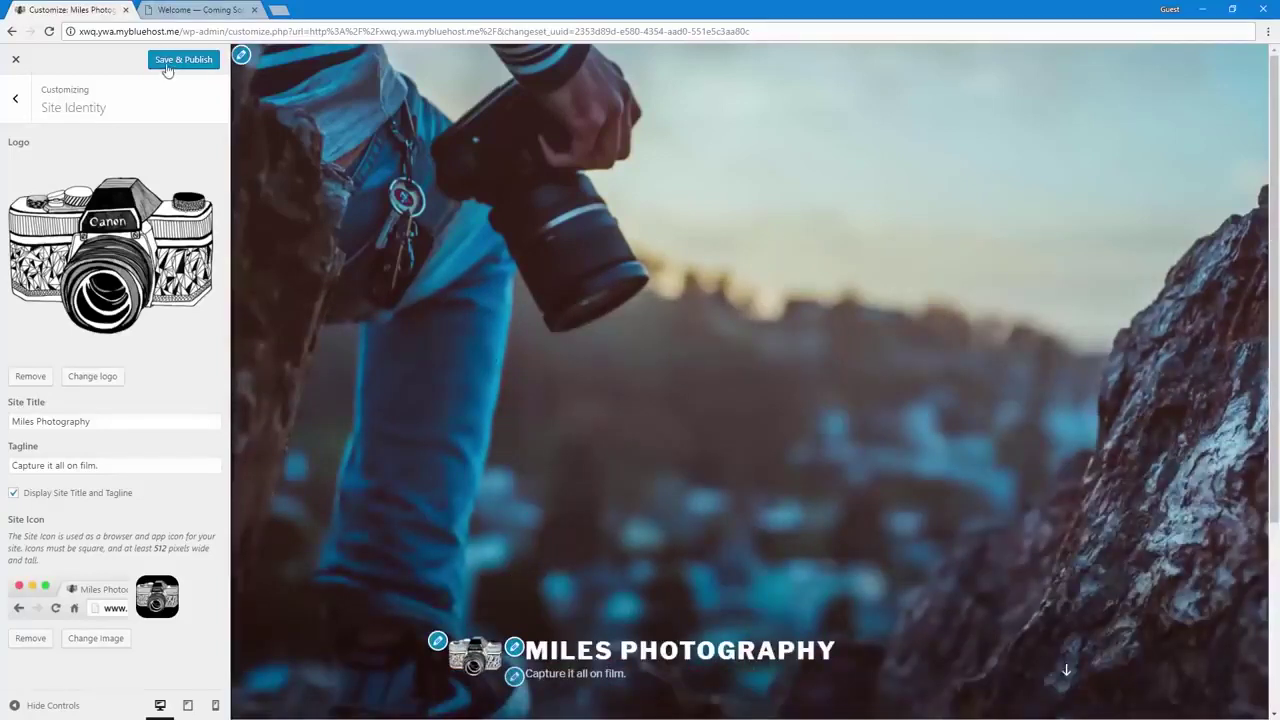
left_click(167, 64)
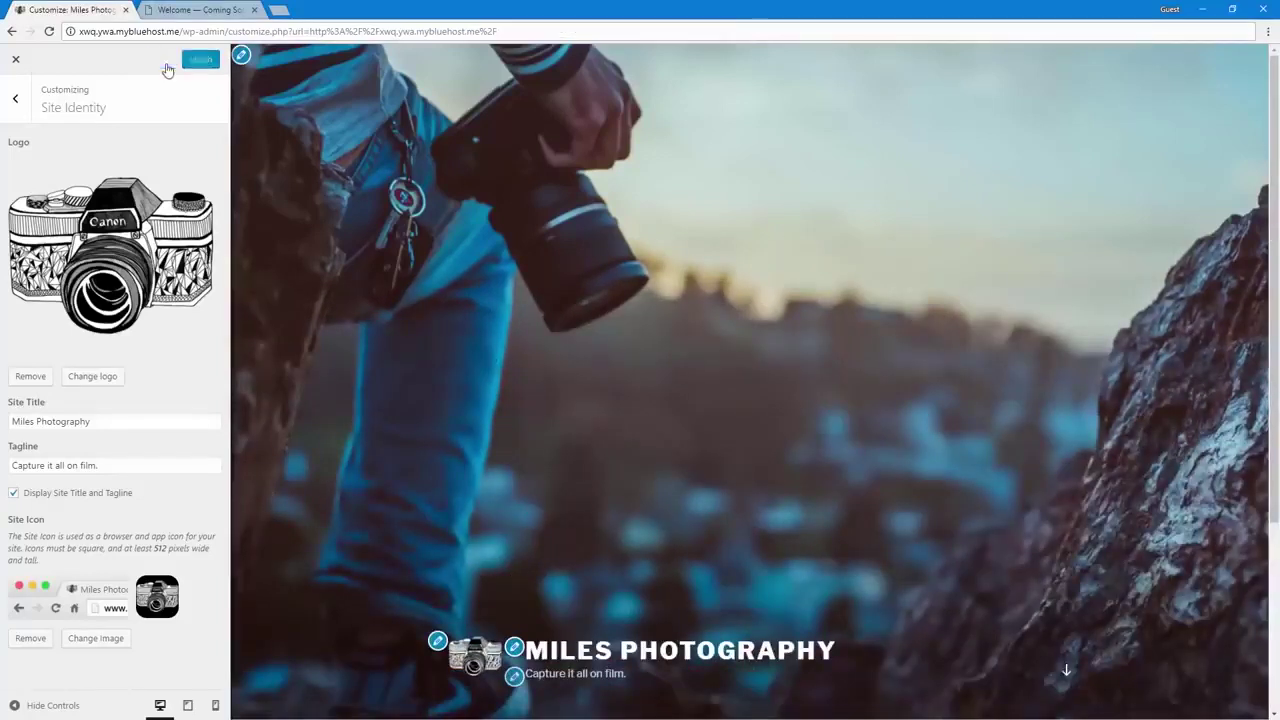
Open the theme's color settings, try the Custom color scheme and settle on the Dark scheme
left_click(15, 98)
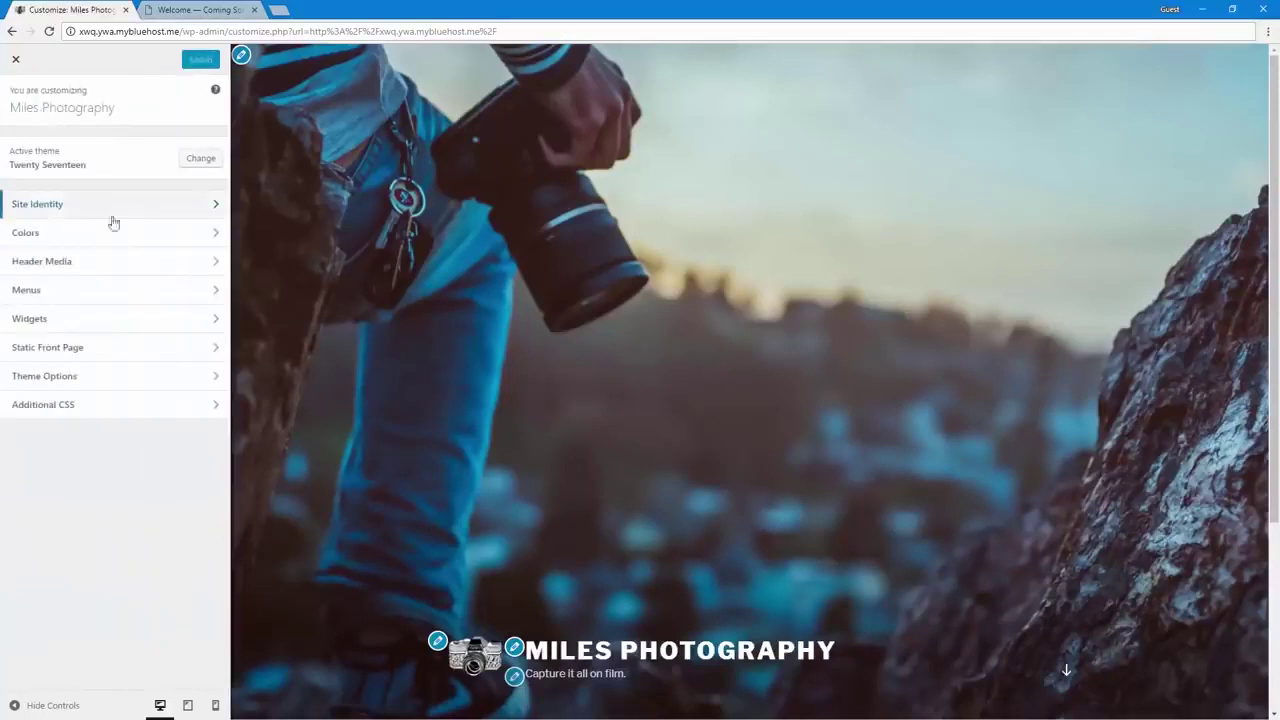
left_click(111, 237)
scroll(437, 337, "down", 4)
scroll(437, 337, "up", 2)
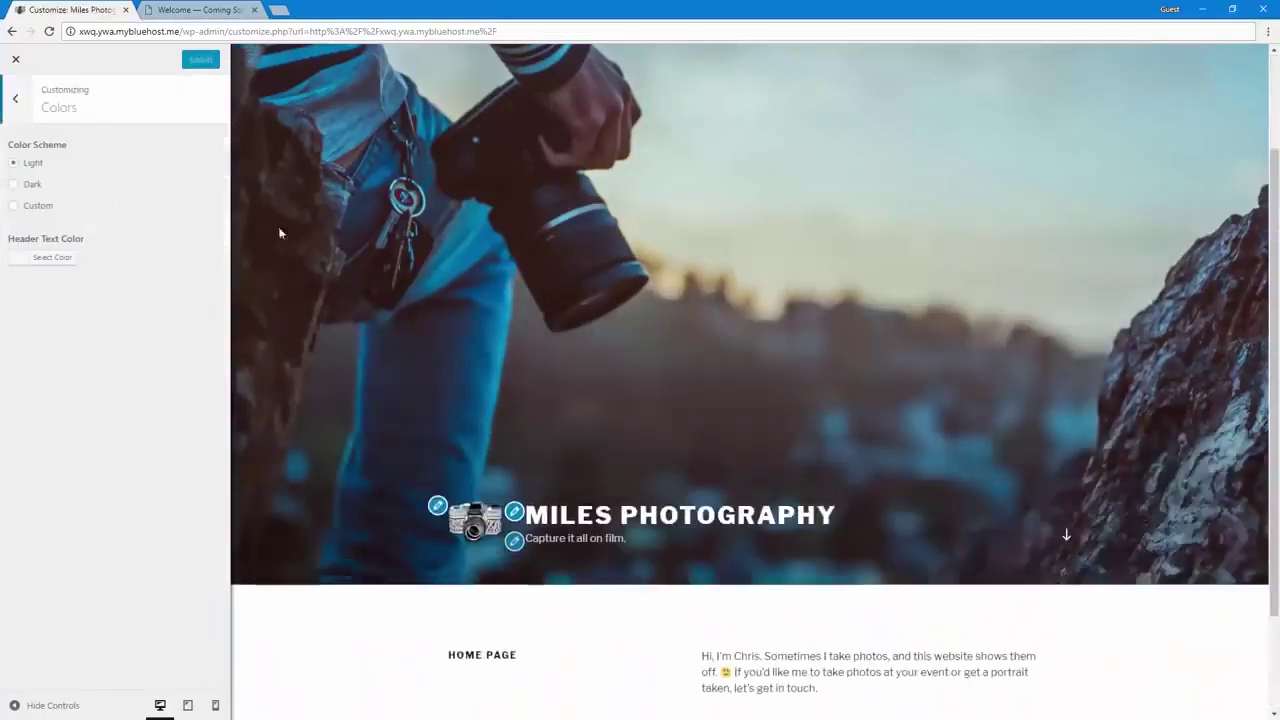
left_click(37, 206)
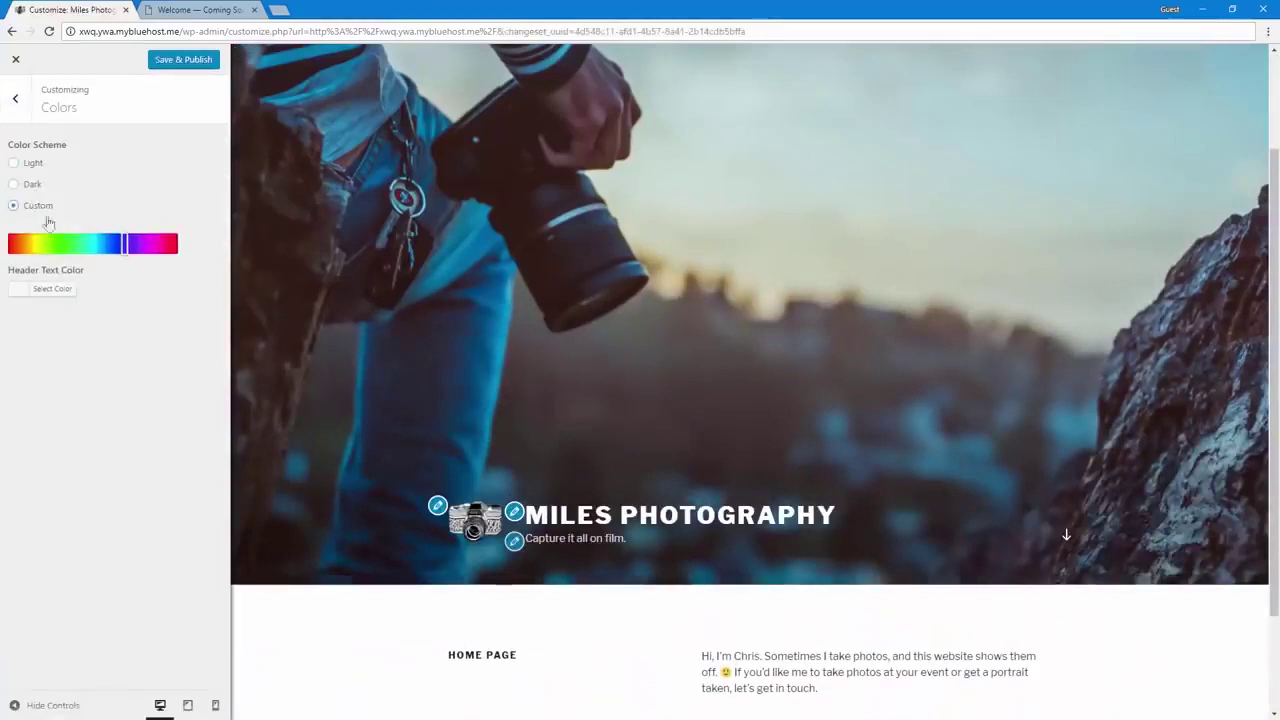
left_click(35, 185)
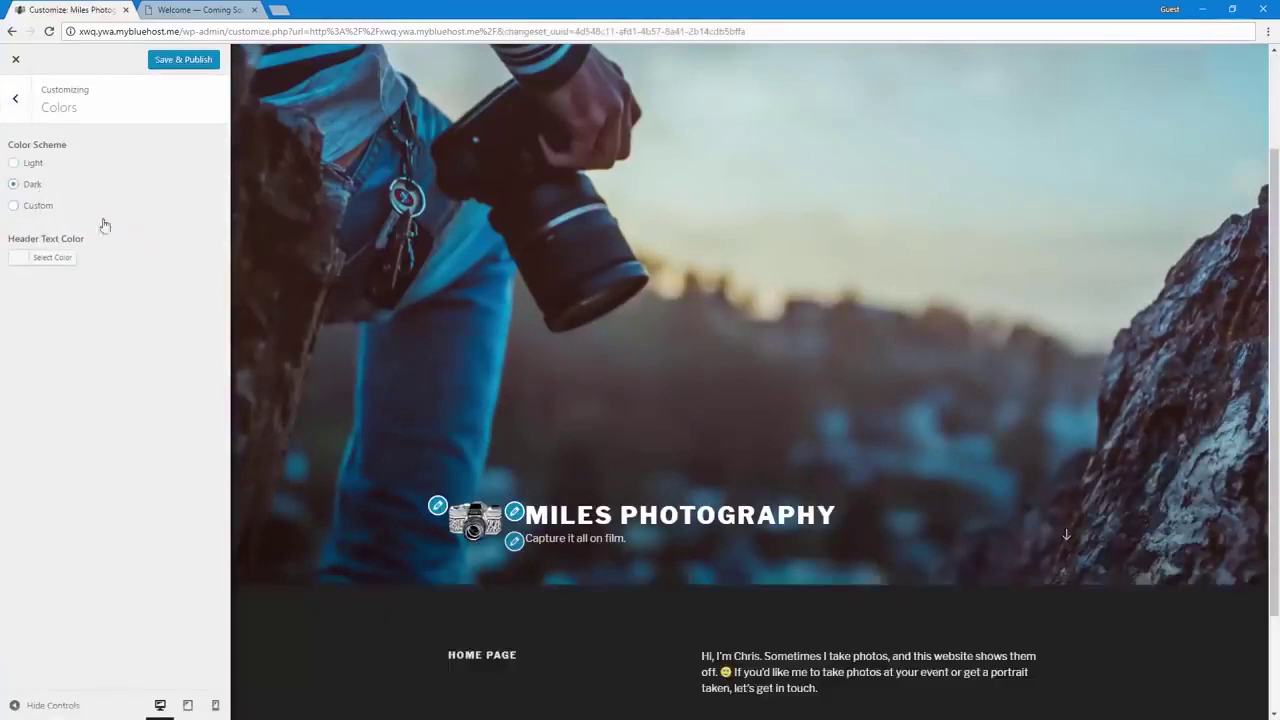
Look through the header media settings, including the YouTube URL option for a header video, and the menu settings
left_click(15, 98)
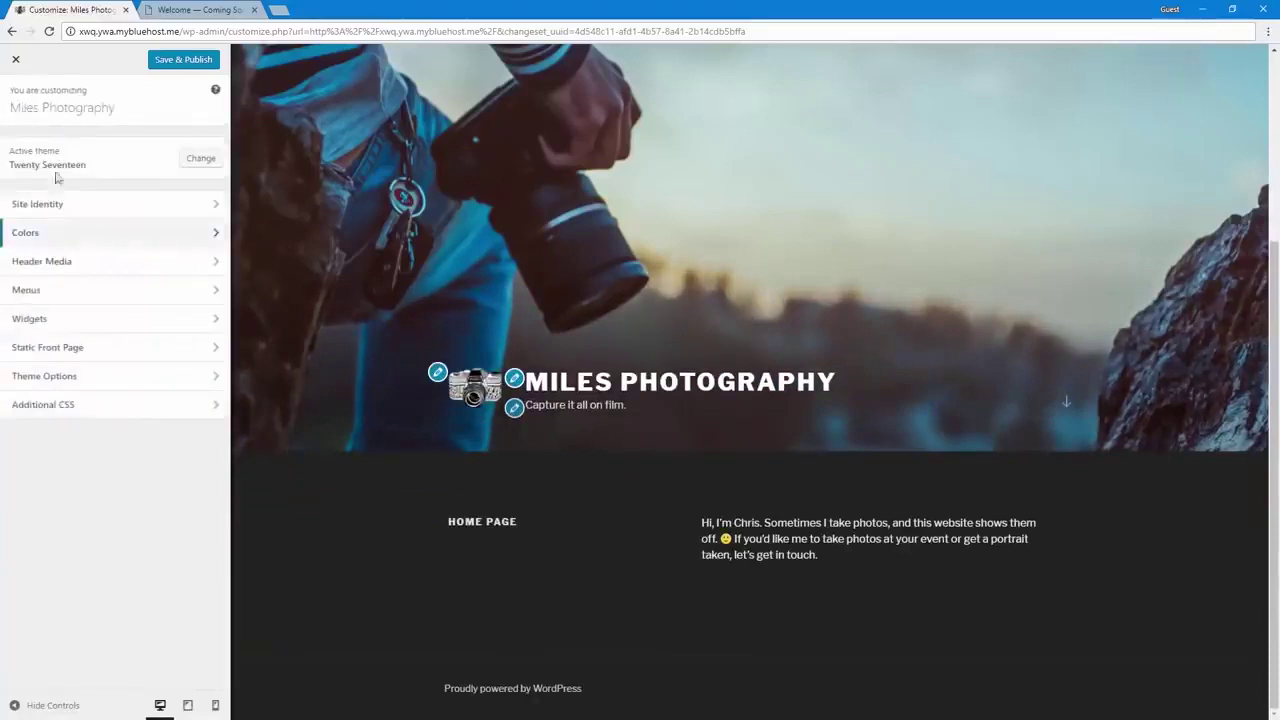
left_click(100, 264)
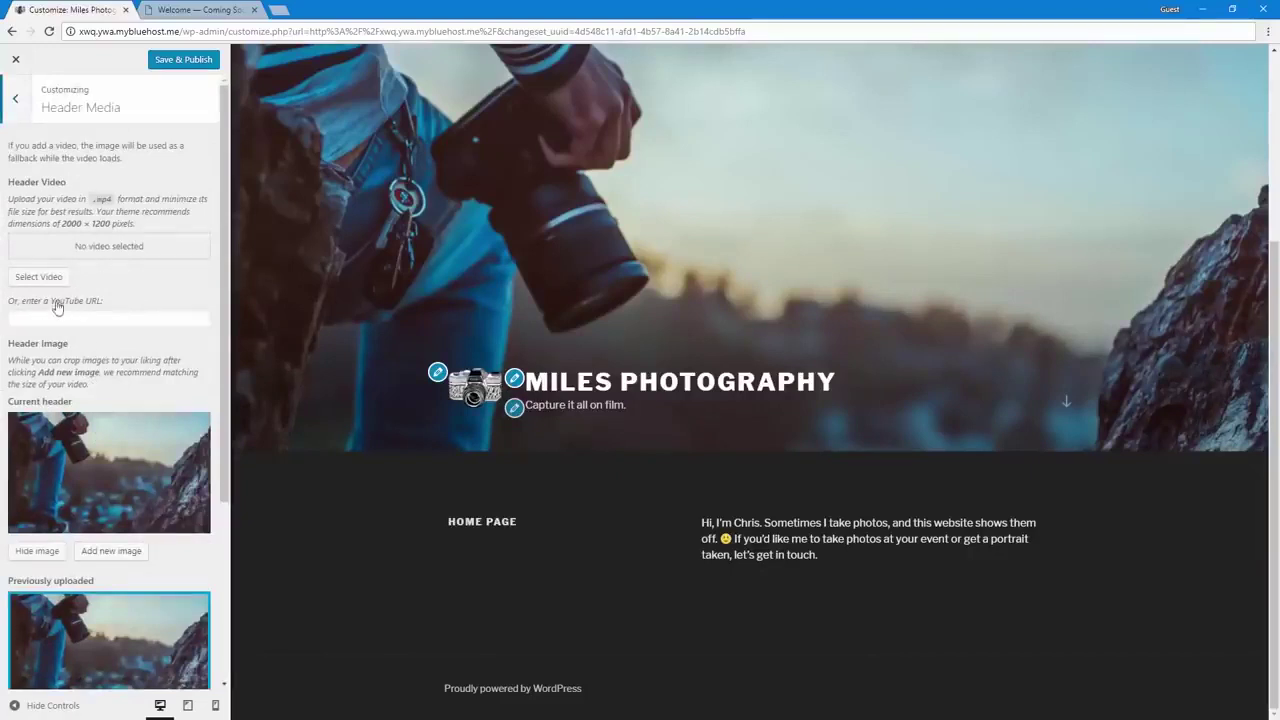
left_click(16, 320)
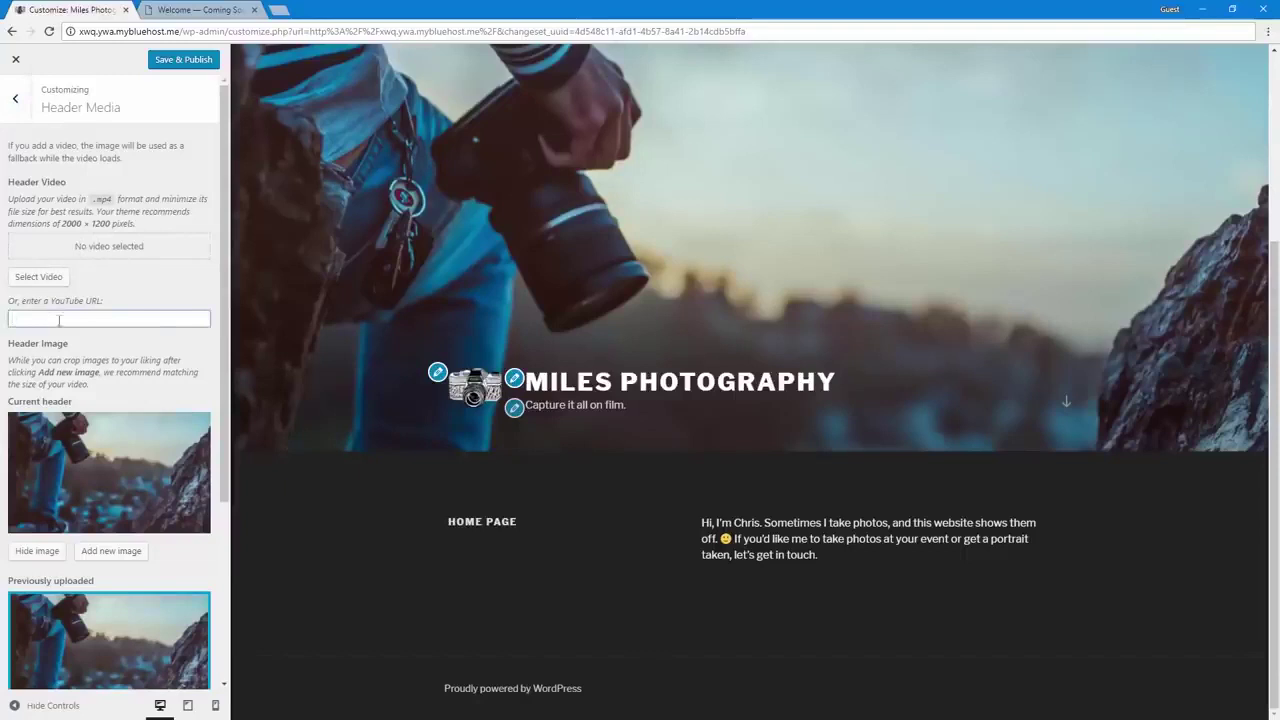
scroll(300, 472, "up", 3)
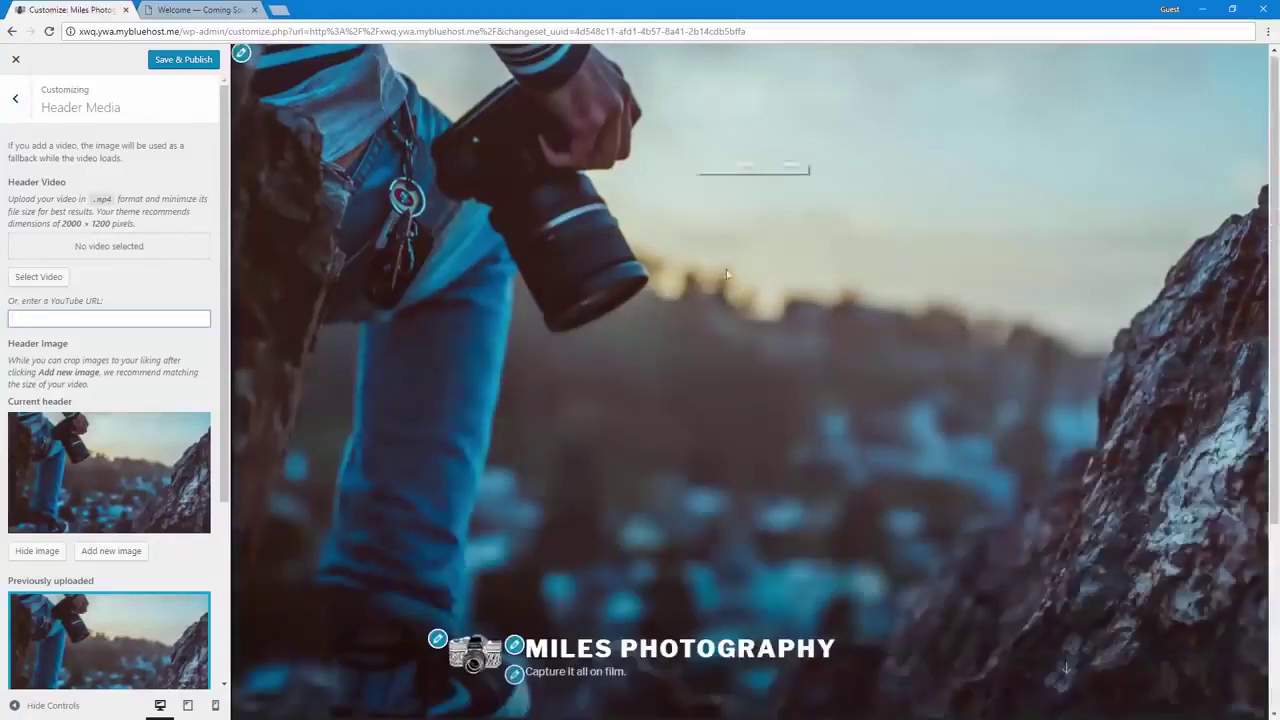
left_click(15, 98)
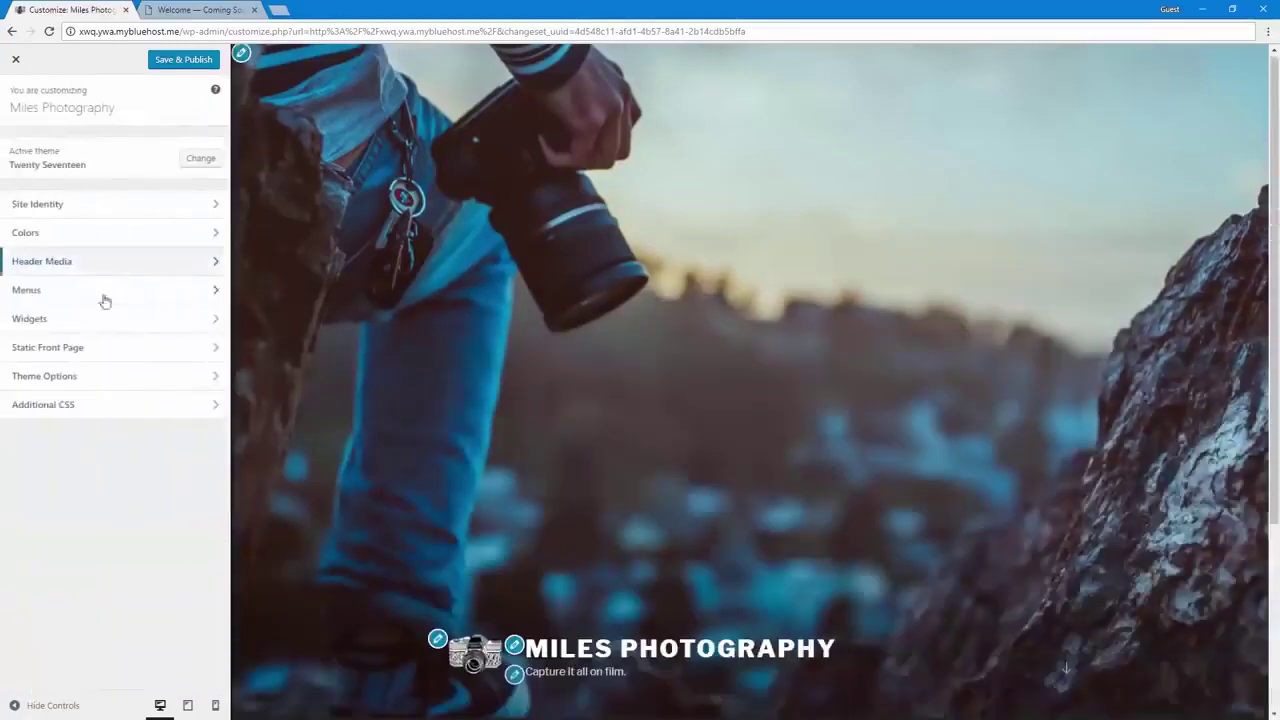
left_click(103, 294)
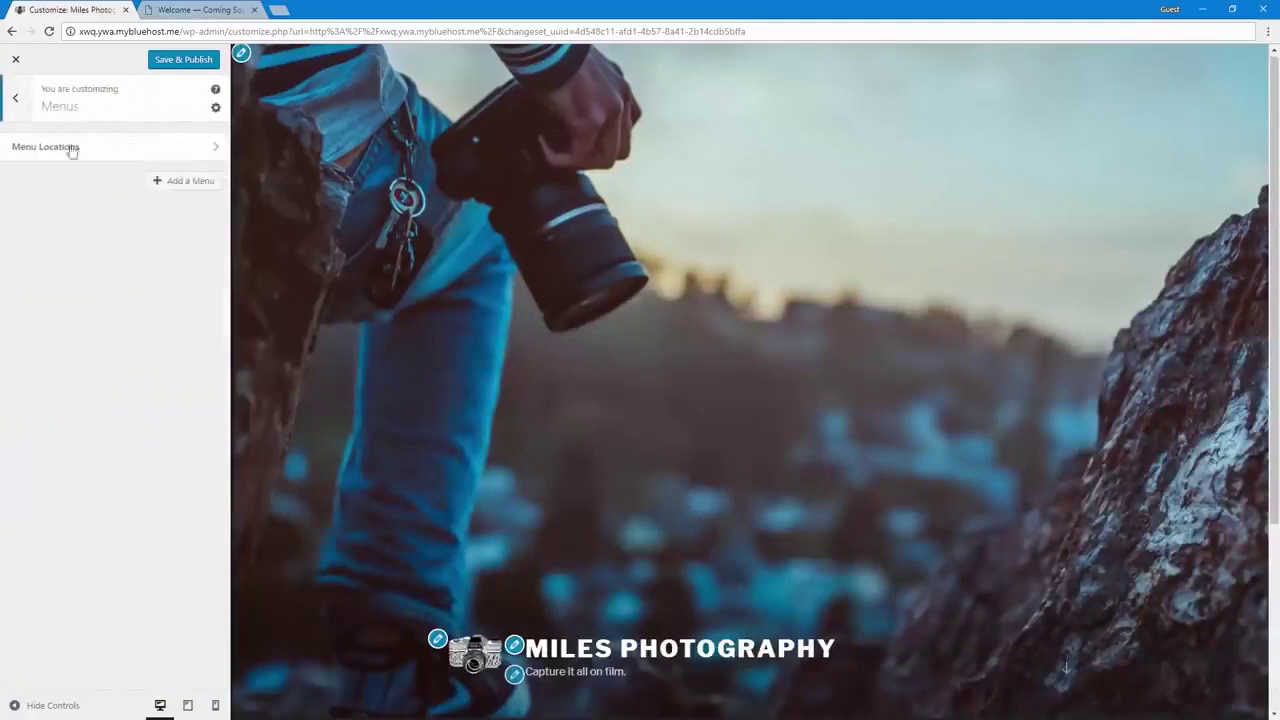
left_click(15, 98)
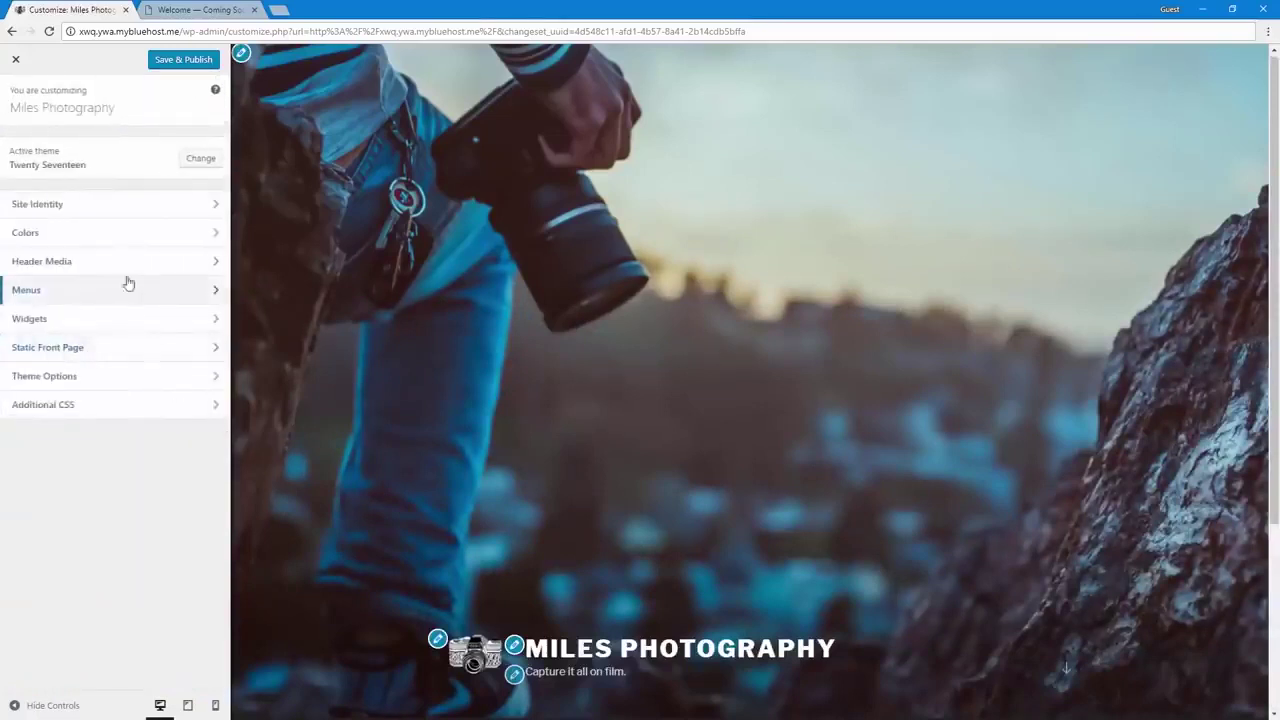
In the theme options, set the Front Page Section 1 content to the Contact Me page and review it in the preview
left_click(128, 375)
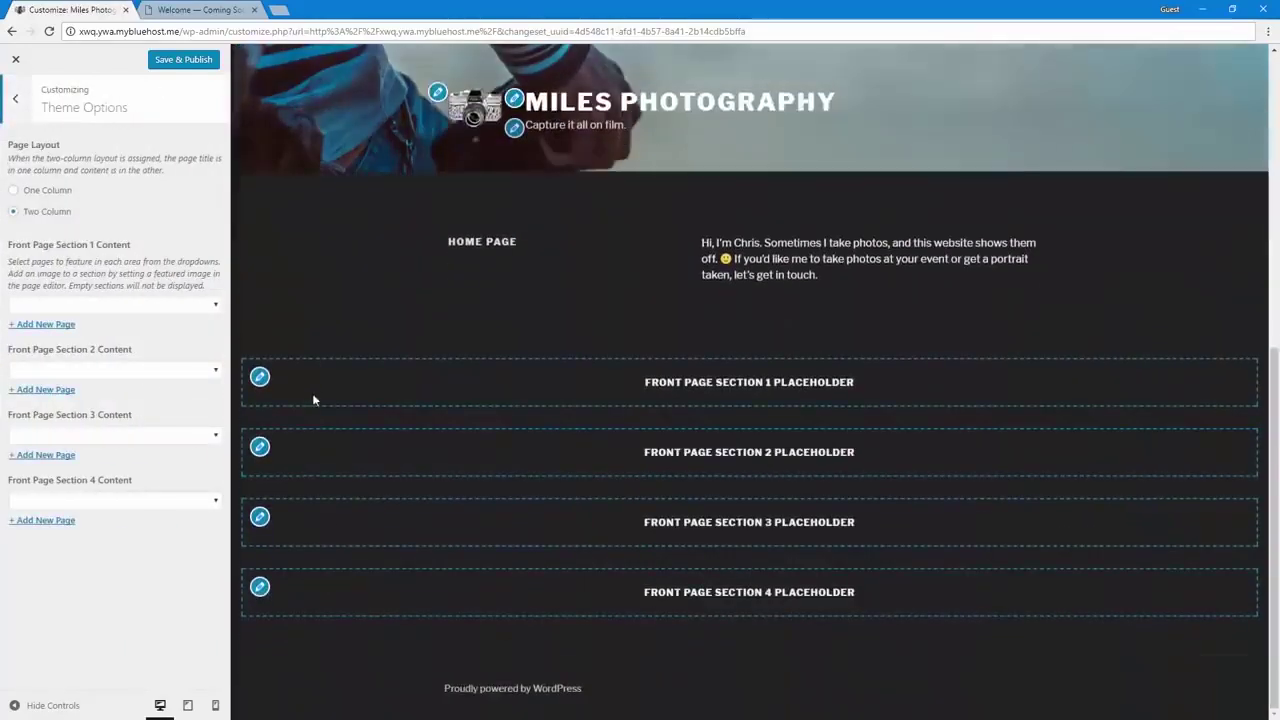
left_click(143, 305)
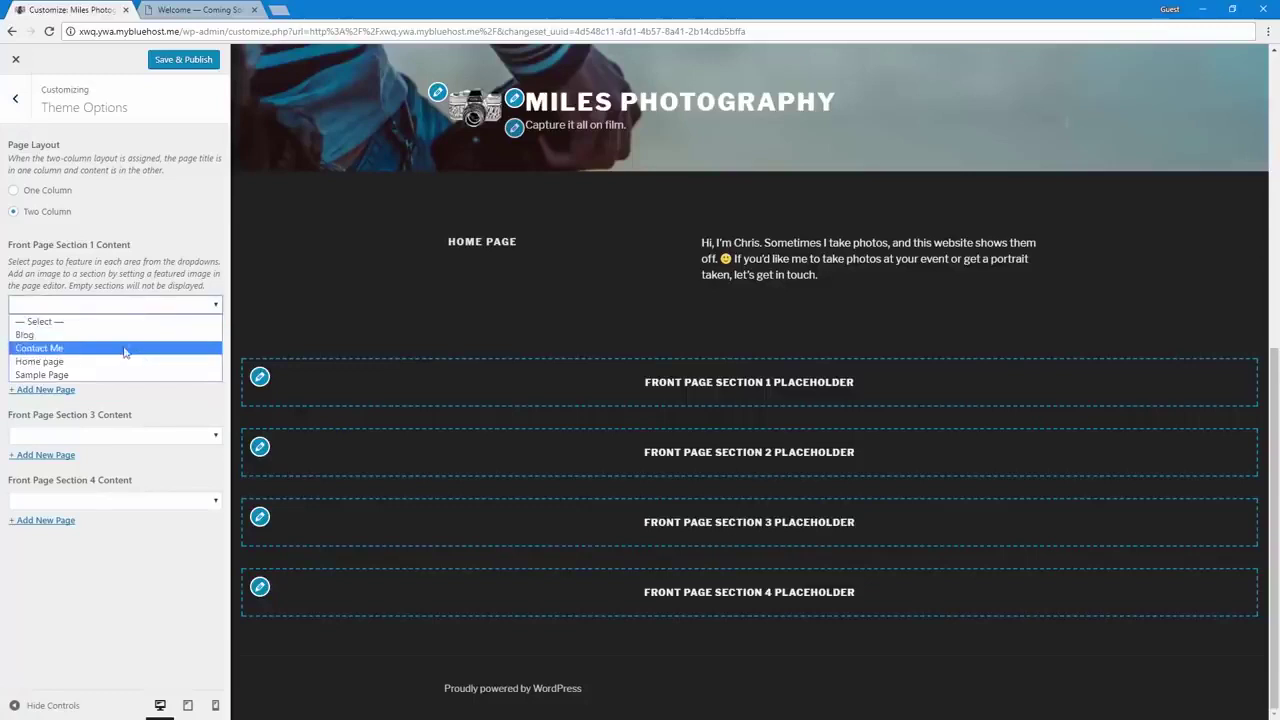
left_click(125, 349)
scroll(473, 437, "down", 1)
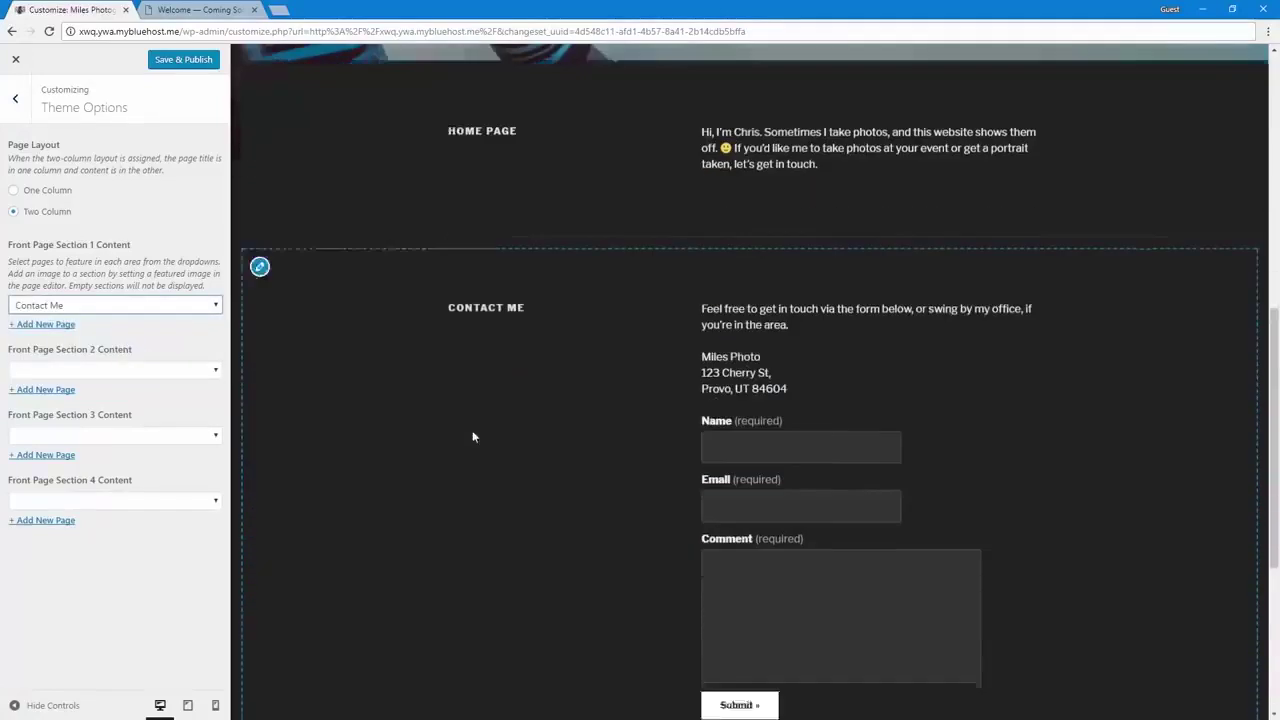
scroll(472, 436, "down", 2)
scroll(389, 469, "up", 5)
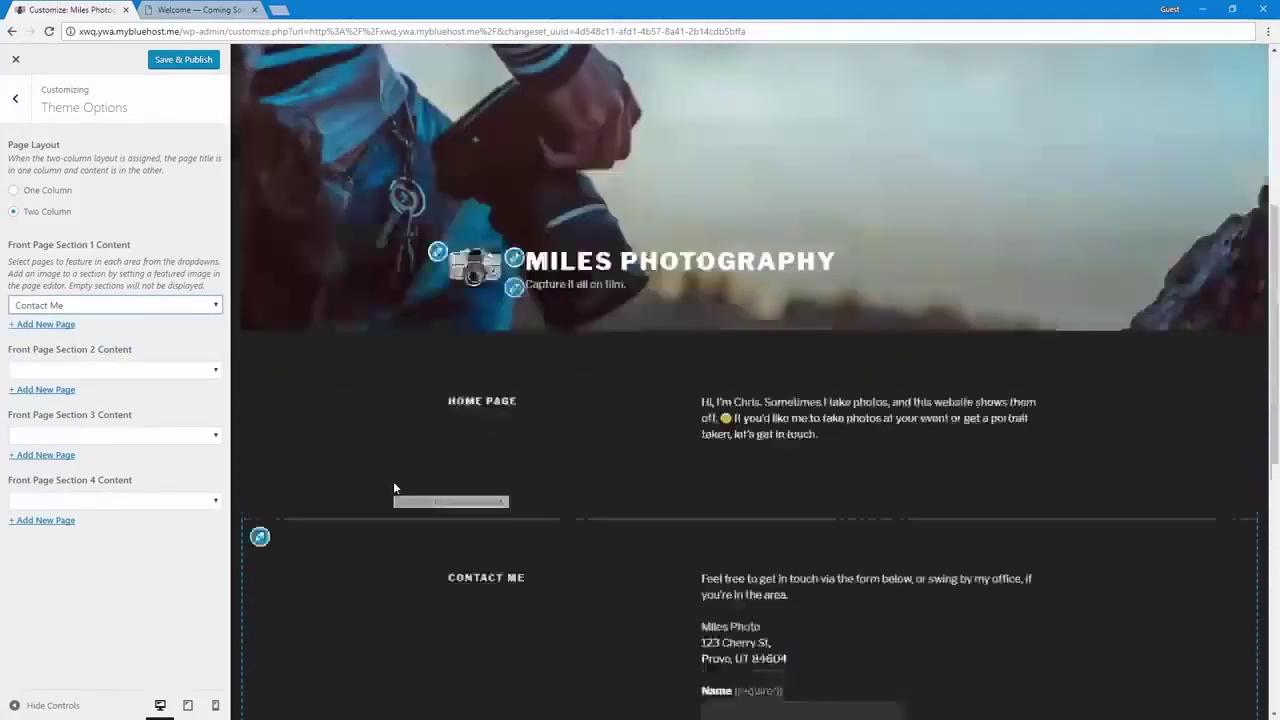
scroll(393, 488, "up", 3)
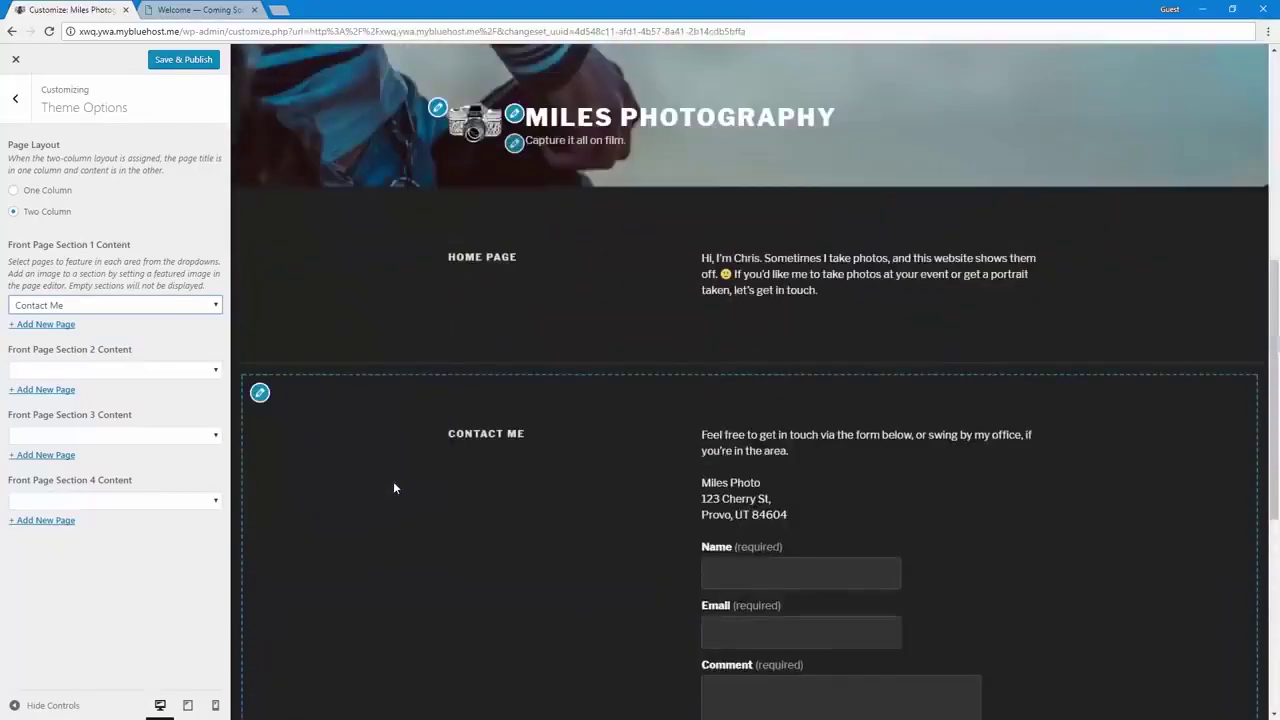
scroll(393, 488, "down", 1)
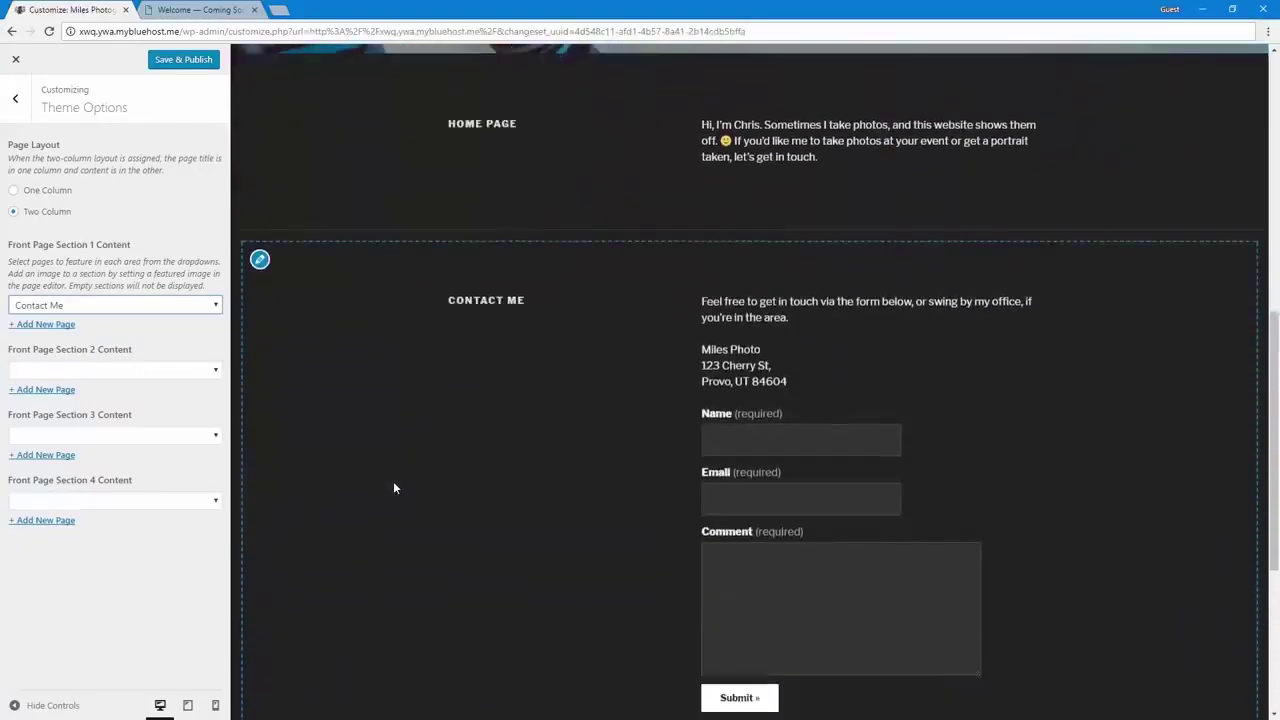
Publish the customizer changes and return to the live site to review its front page
left_click(186, 61)
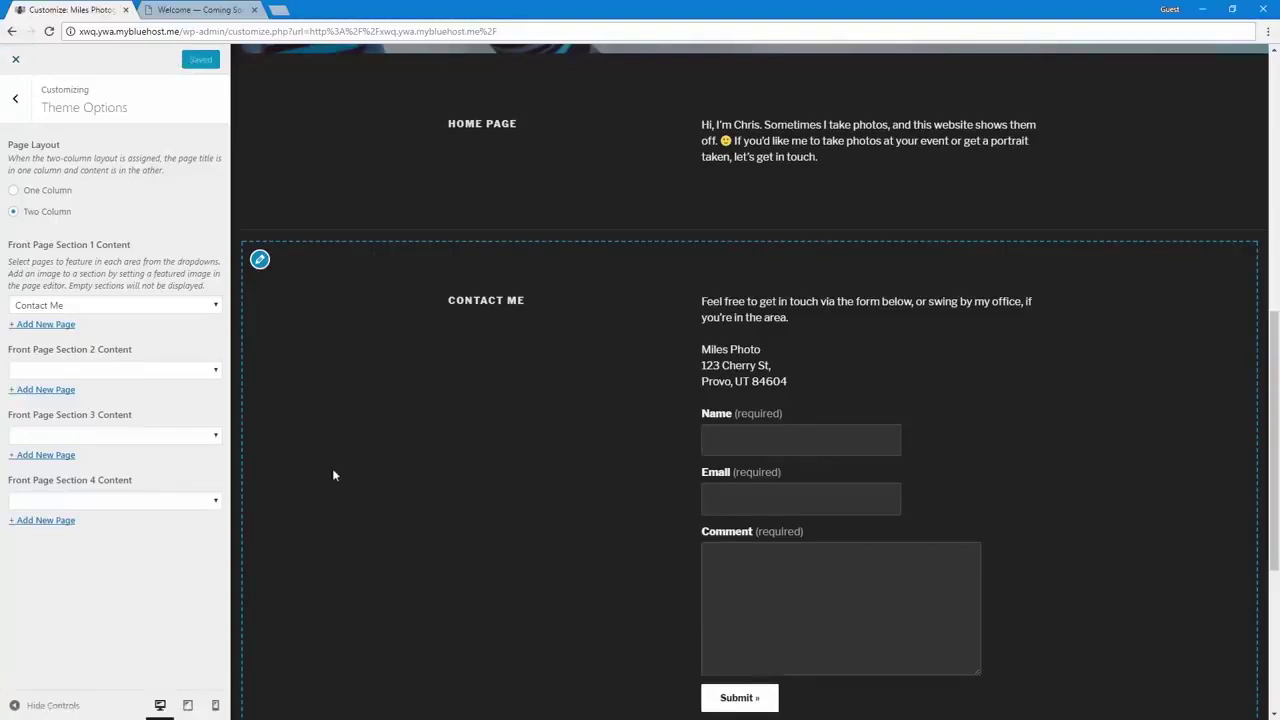
scroll(336, 490, "up", 3)
scroll(268, 510, "down", 7)
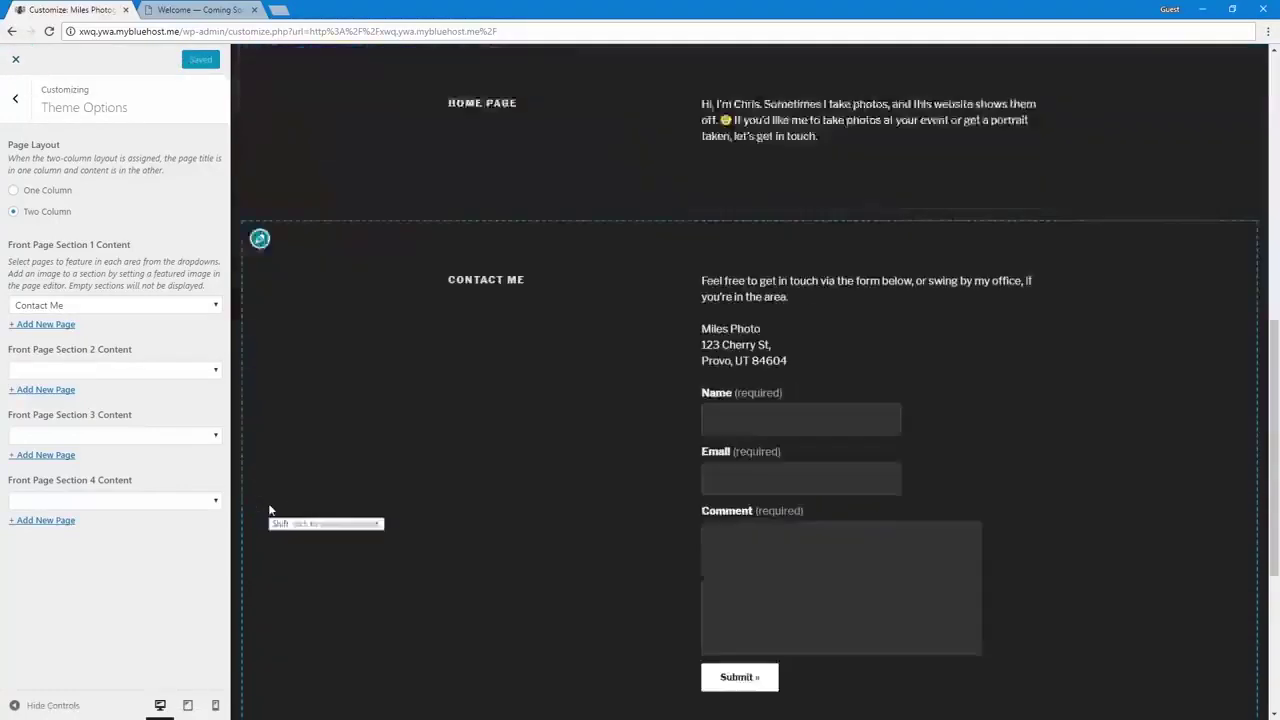
scroll(260, 512, "up", 4)
left_click(15, 59)
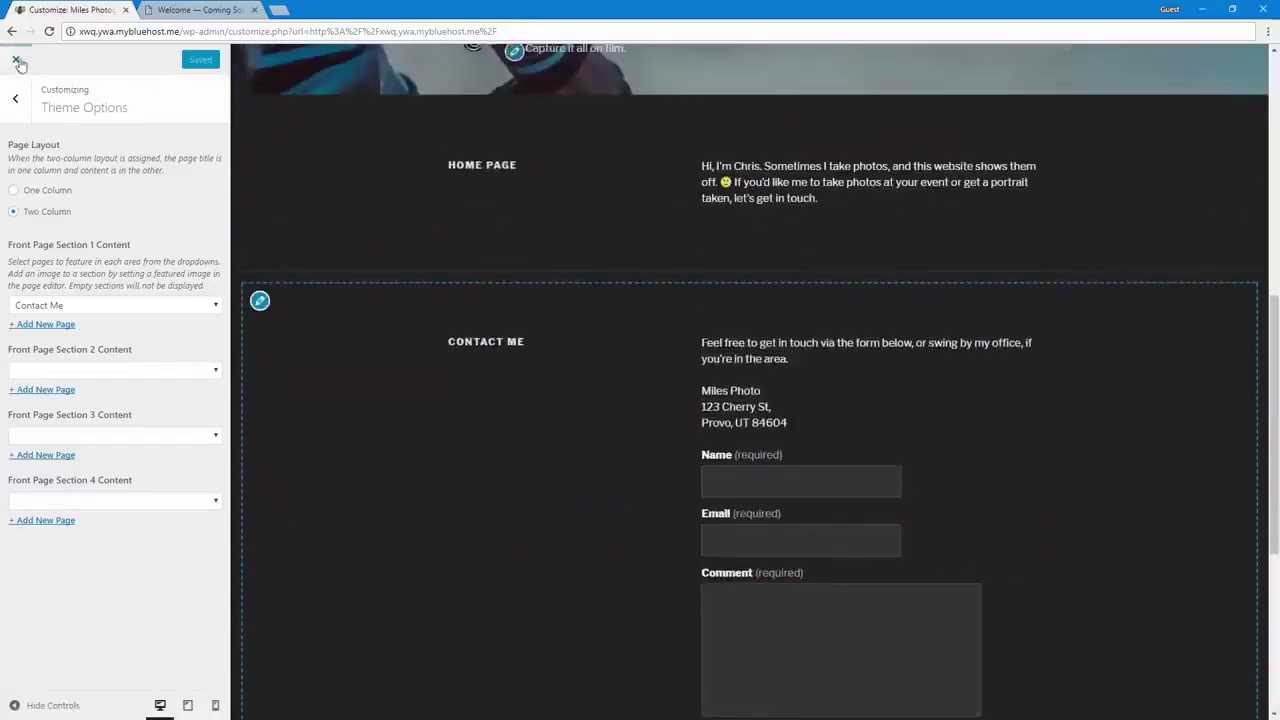
scroll(362, 376, "down", 9)
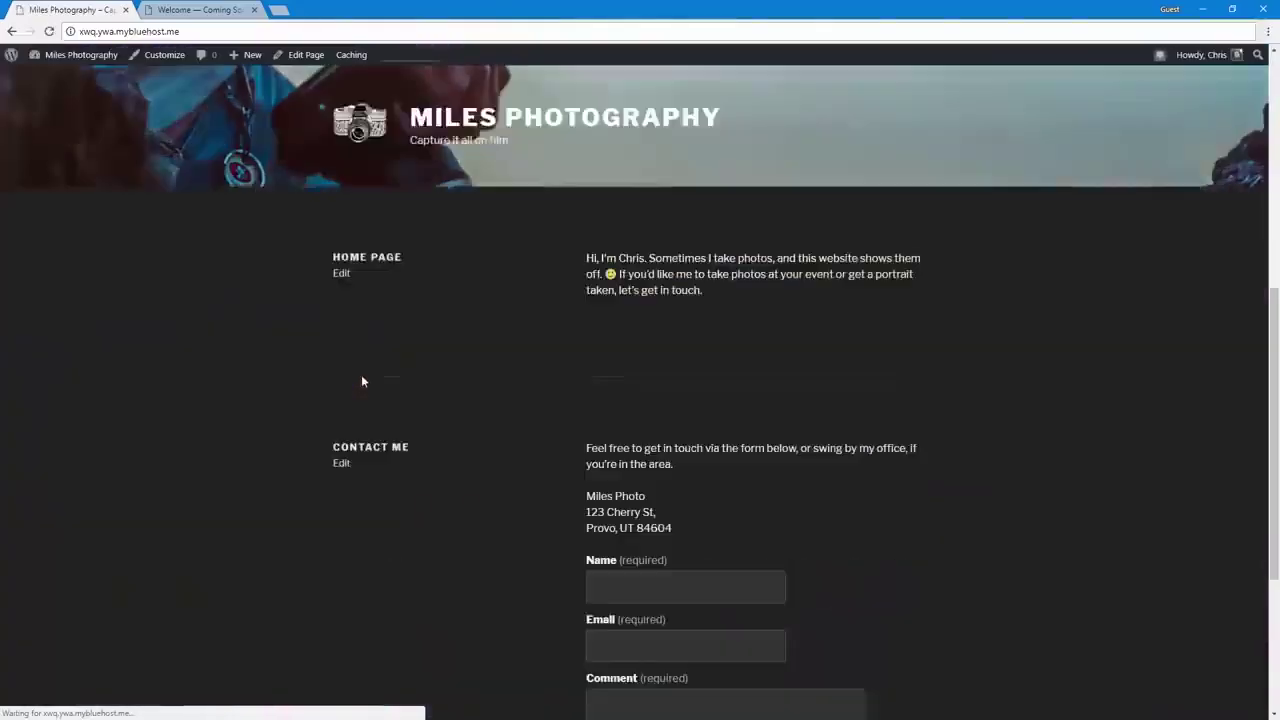
Review the sections of the live front page and look at the Home page in the editor
scroll(362, 376, "up", 9)
scroll(362, 381, "down", 6)
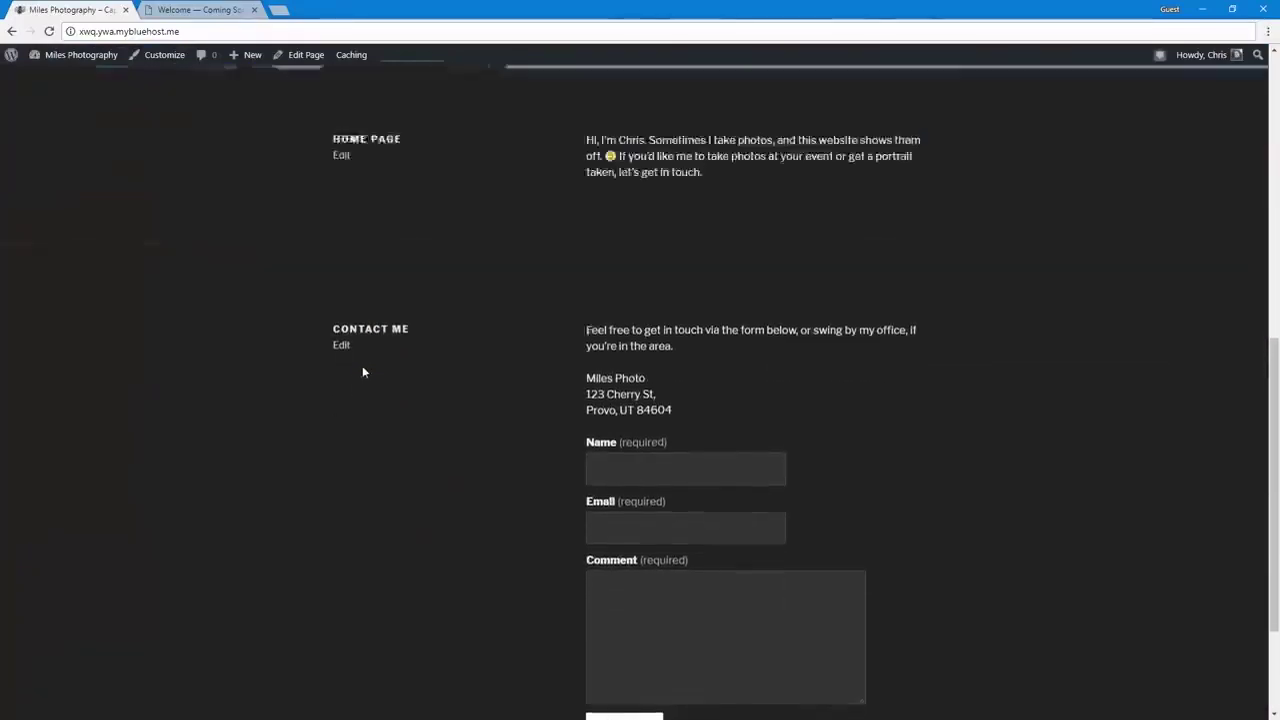
scroll(362, 368, "up", 1)
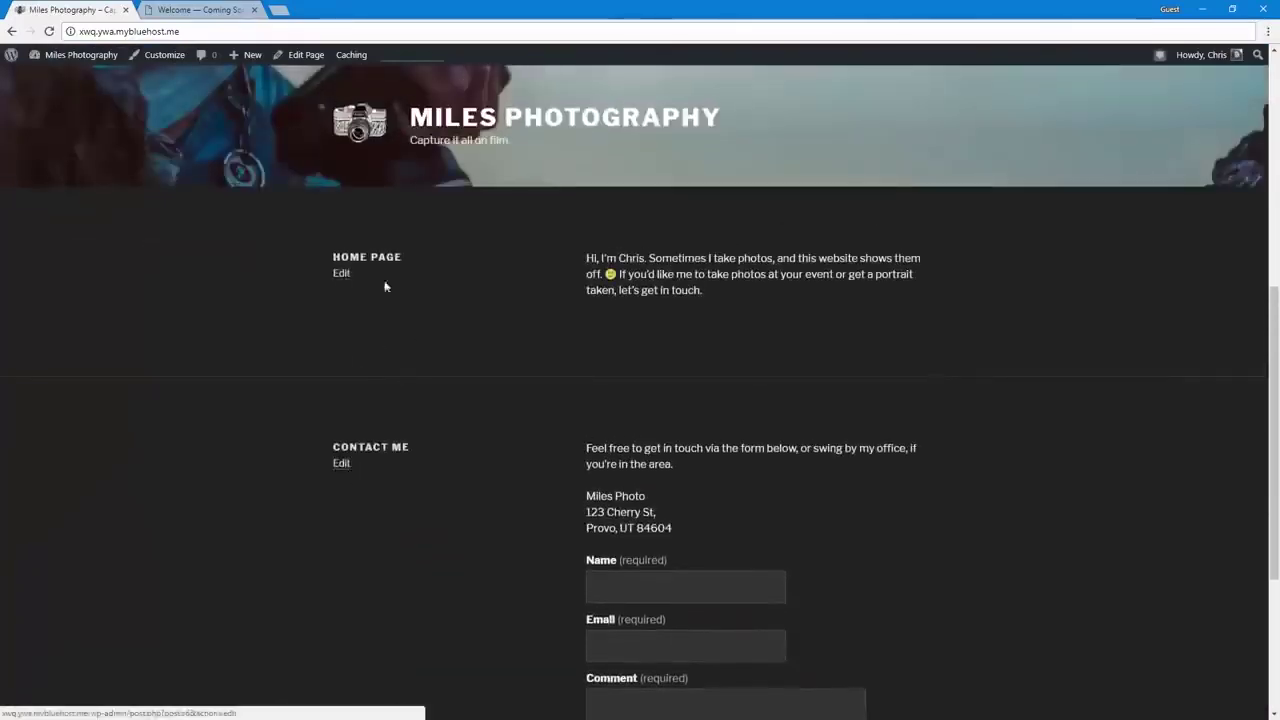
left_click(348, 275)
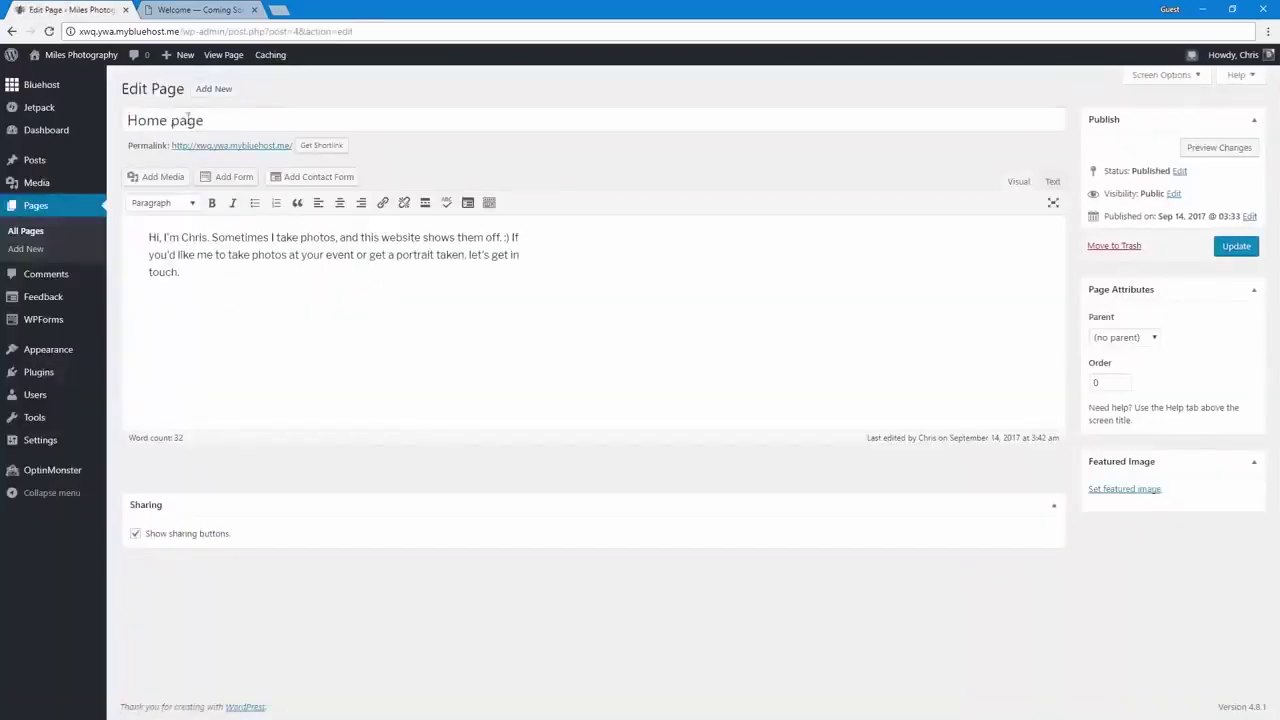
left_click(11, 31)
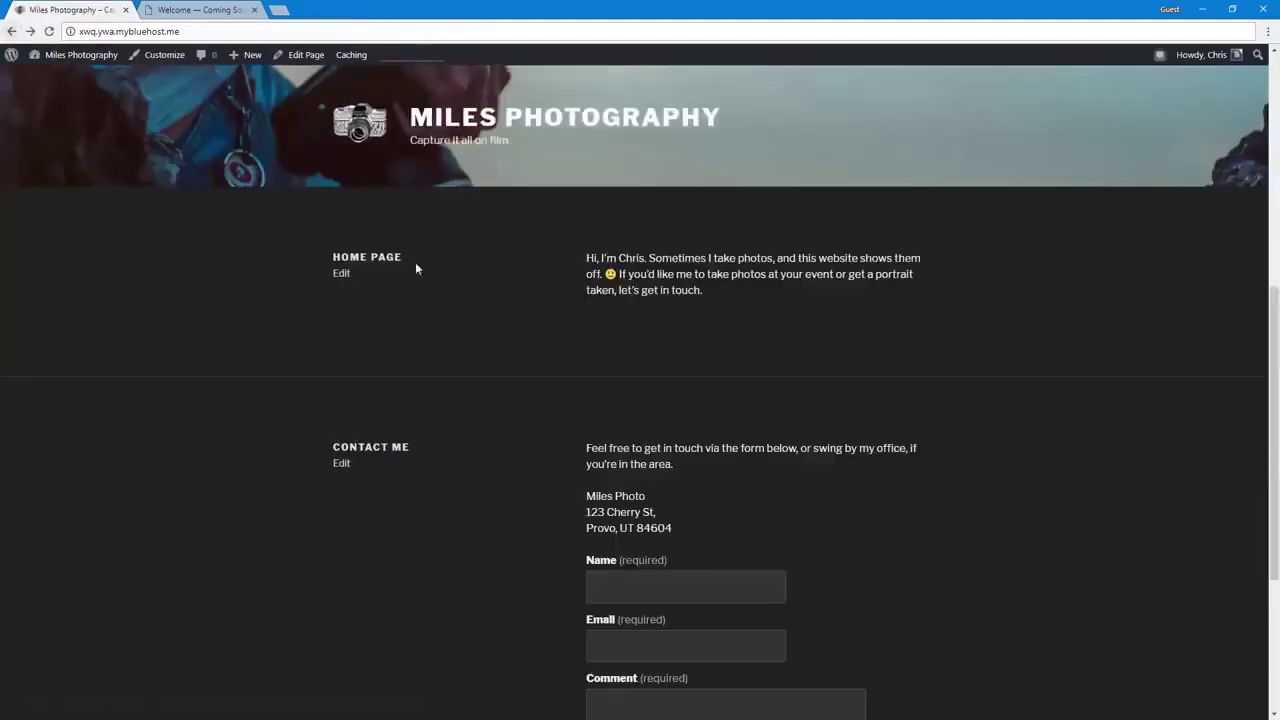
Retitle the Home page as "Hi, I'm" plus the owner's first name, remove that greeting from the body text and update the page
left_click(343, 276)
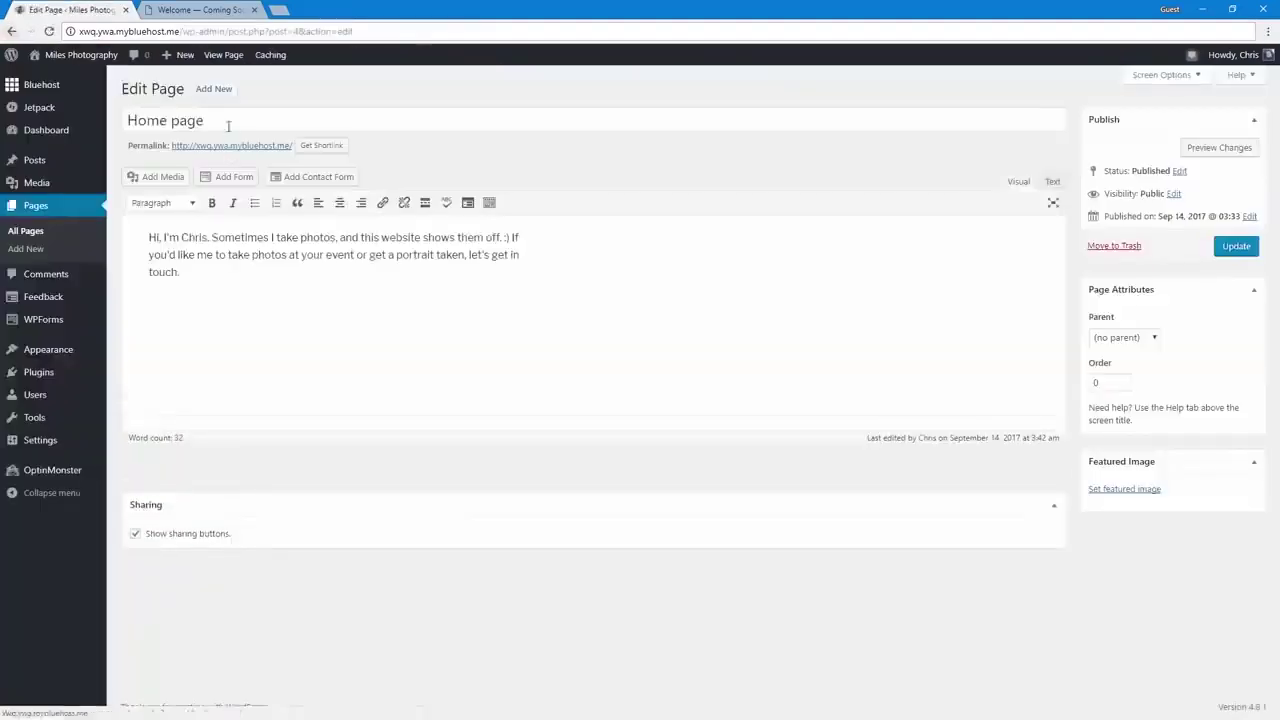
triple_click(228, 123)
type("Hi")
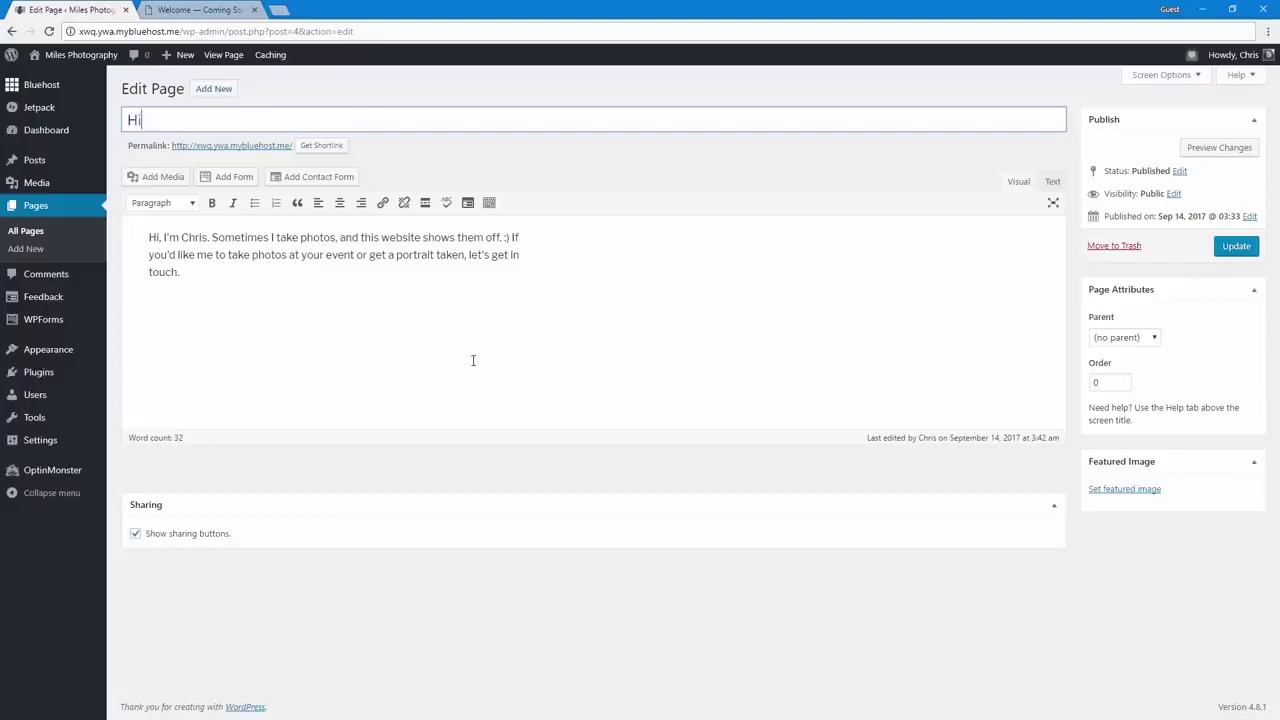
type(", I'm Chris")
left_click_drag(209, 237, 148, 237)
key("BackSpace")
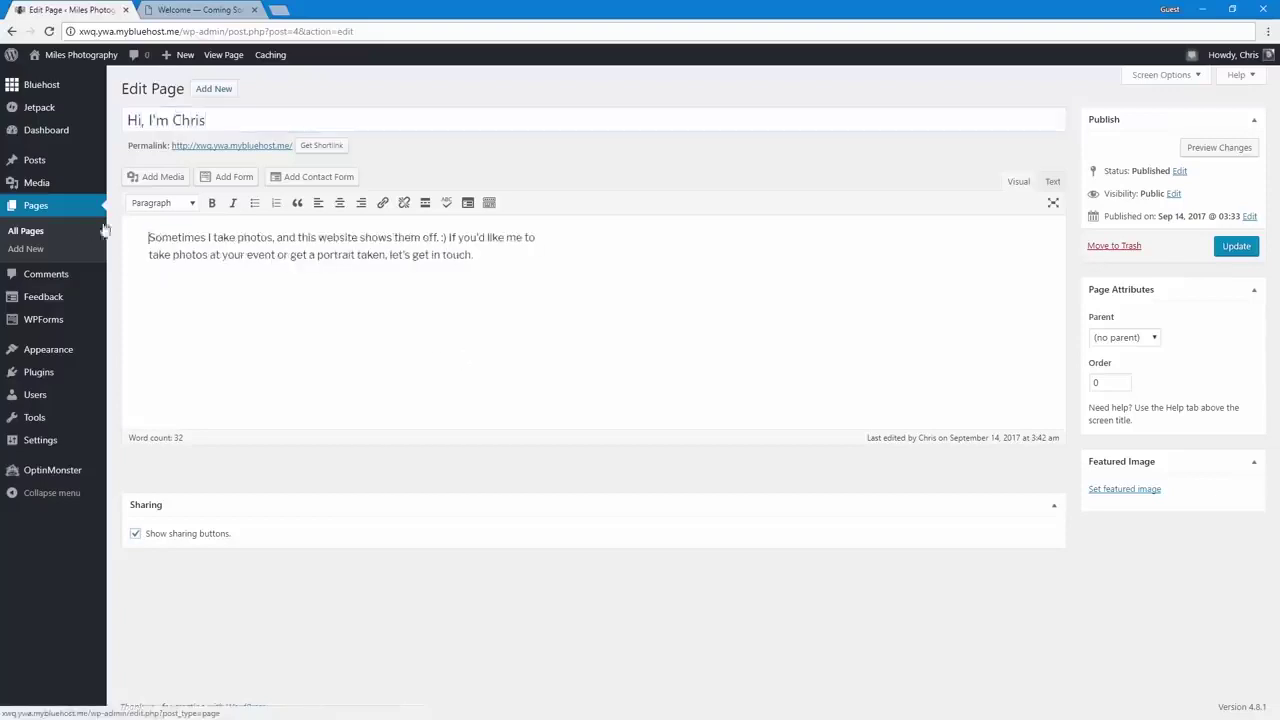
left_click(1236, 246)
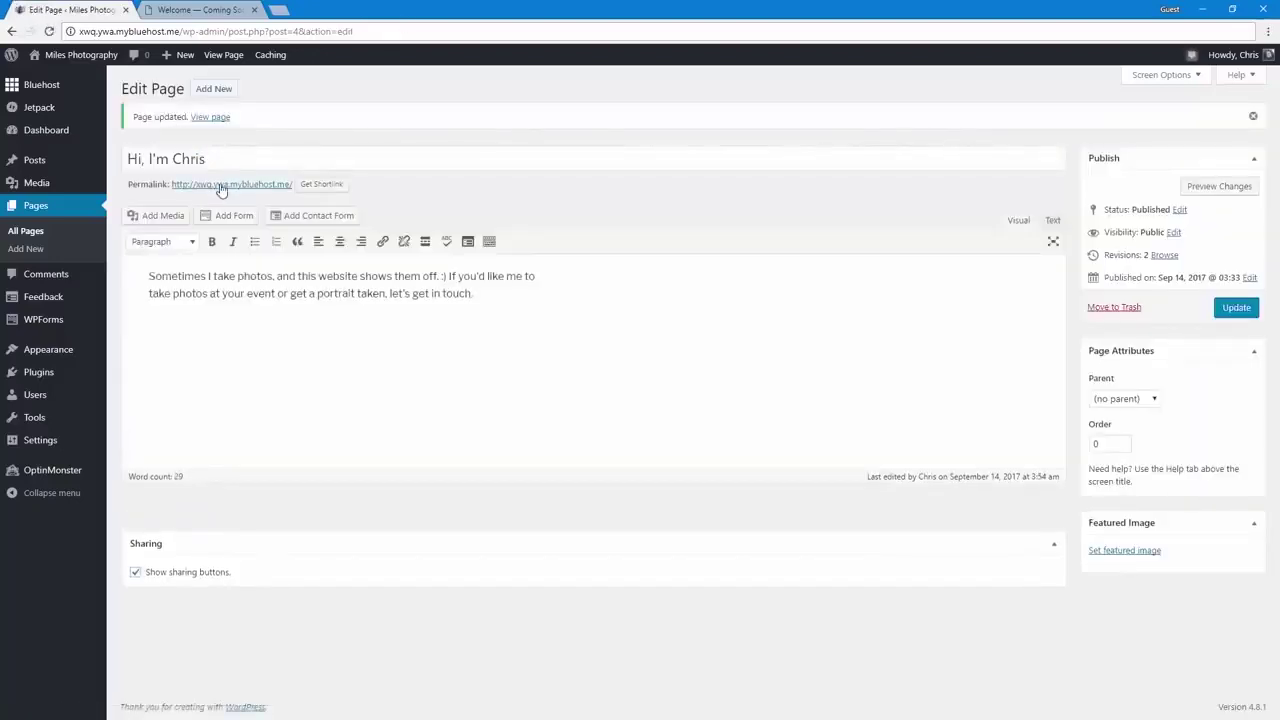
View the live front page and check the retitled introduction and the Contact Me section
left_click(221, 186)
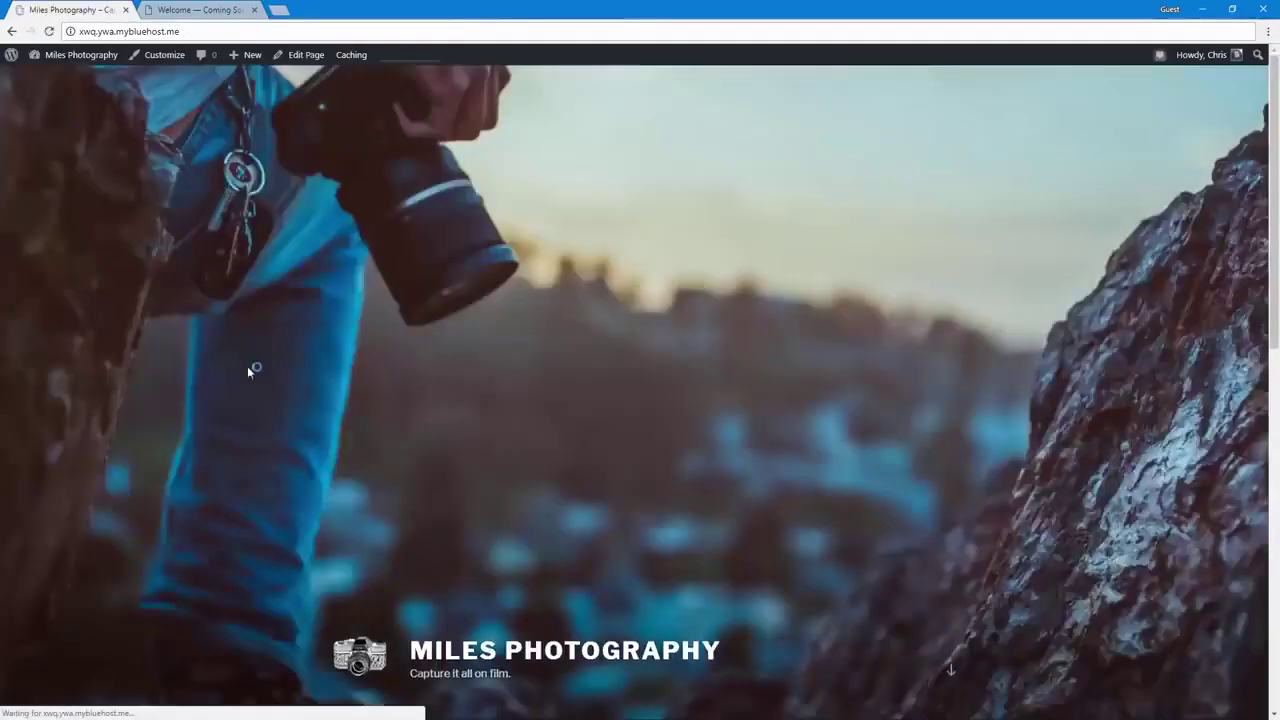
scroll(248, 370, "down", 4)
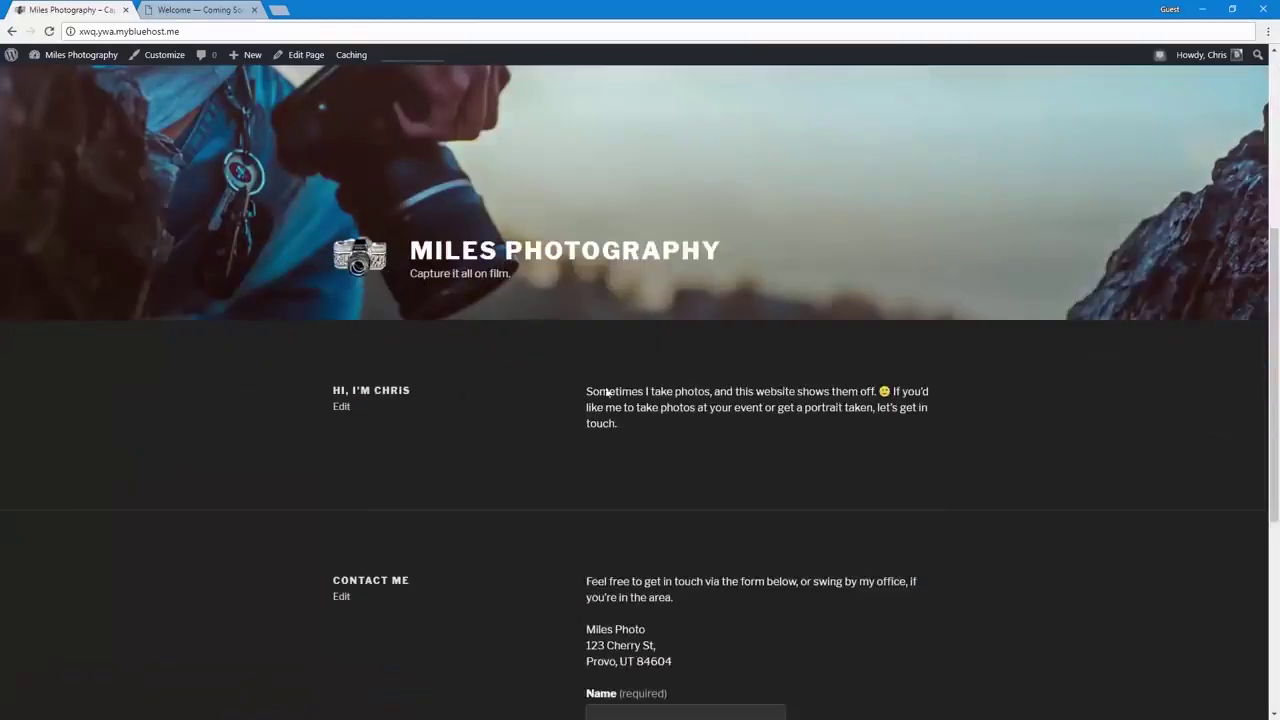
scroll(425, 381, "down", 2)
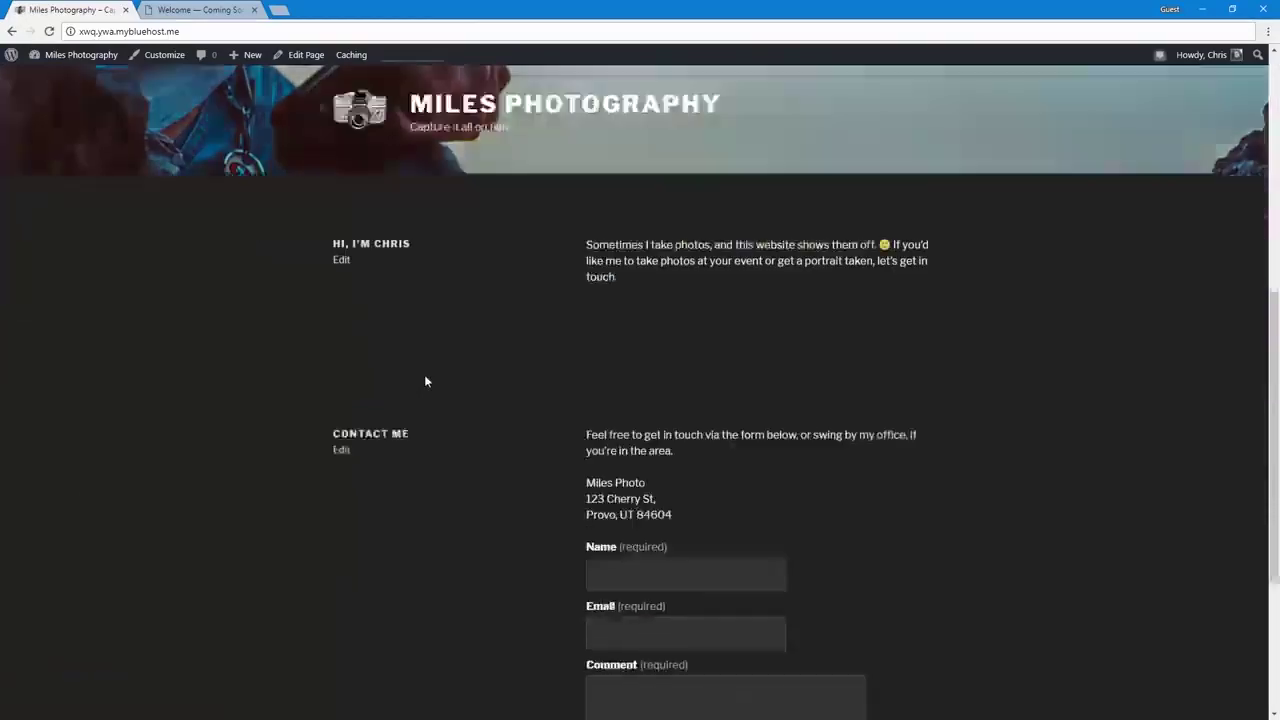
scroll(425, 381, "up", 1)
scroll(425, 381, "down", 3)
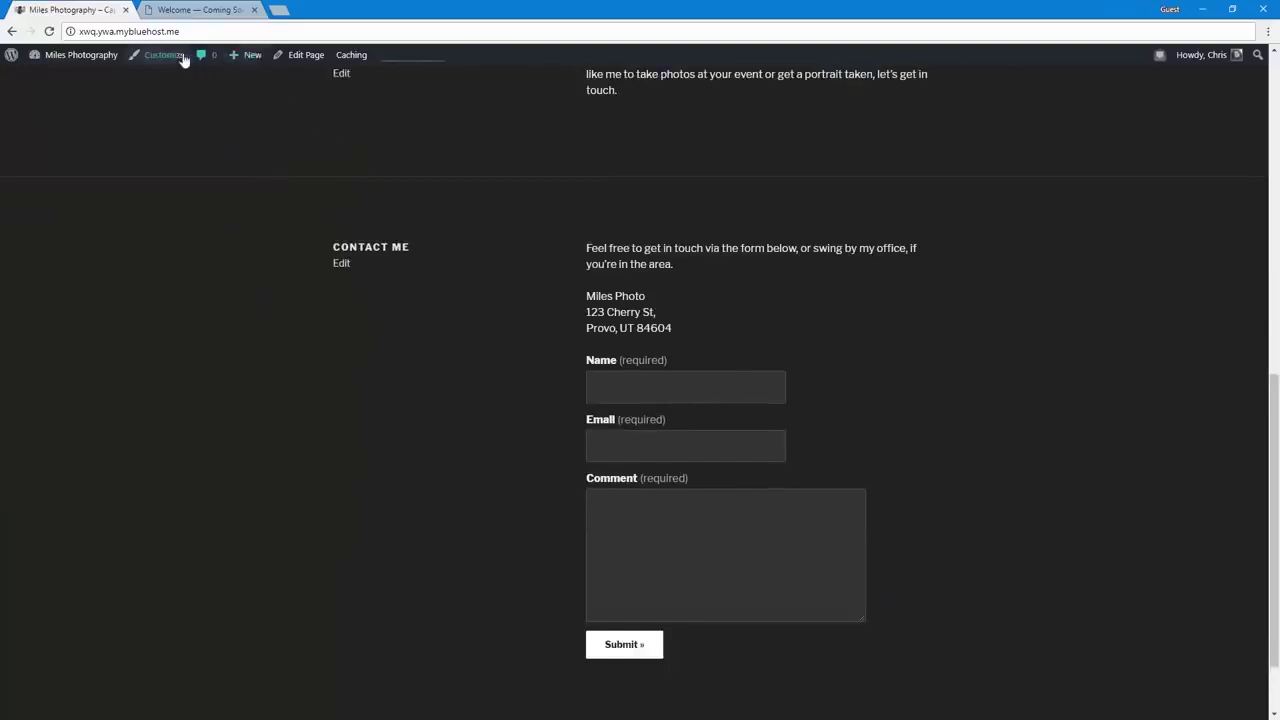
Upload DCIM_0184.jpg as the featured image of the Contact Me page and update the page
left_click(341, 265)
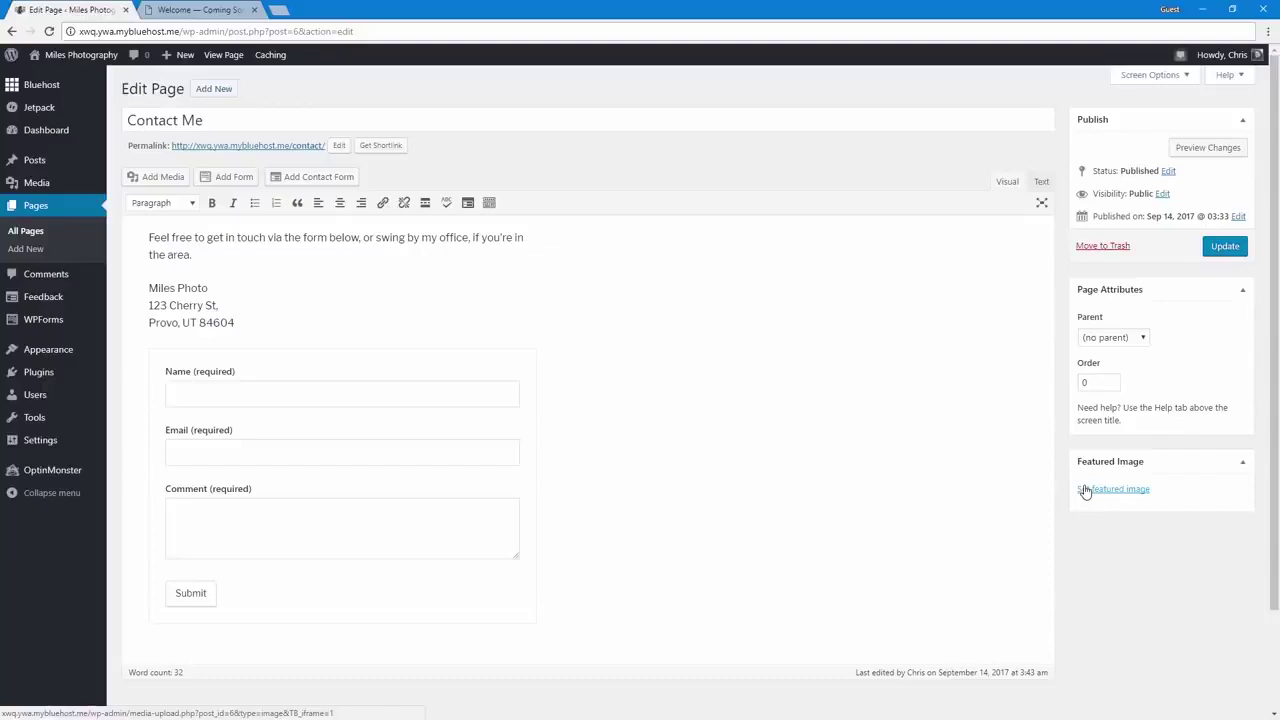
left_click(1085, 490)
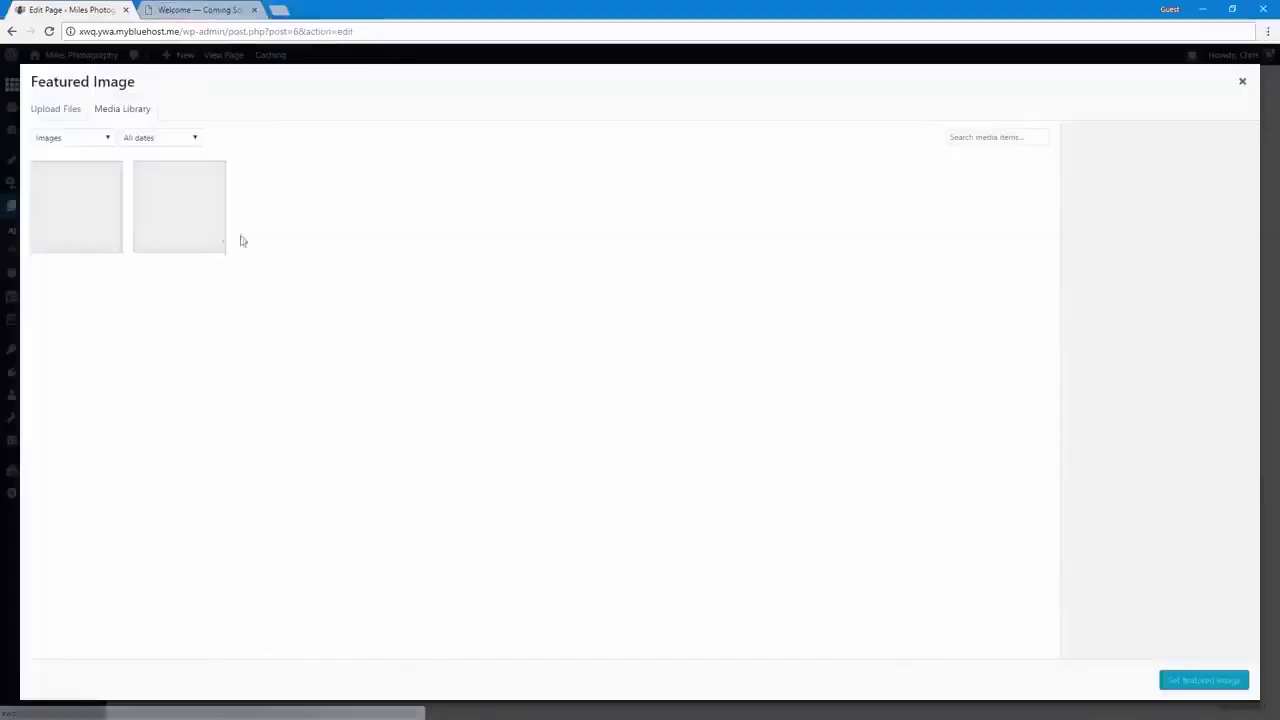
left_click(56, 110)
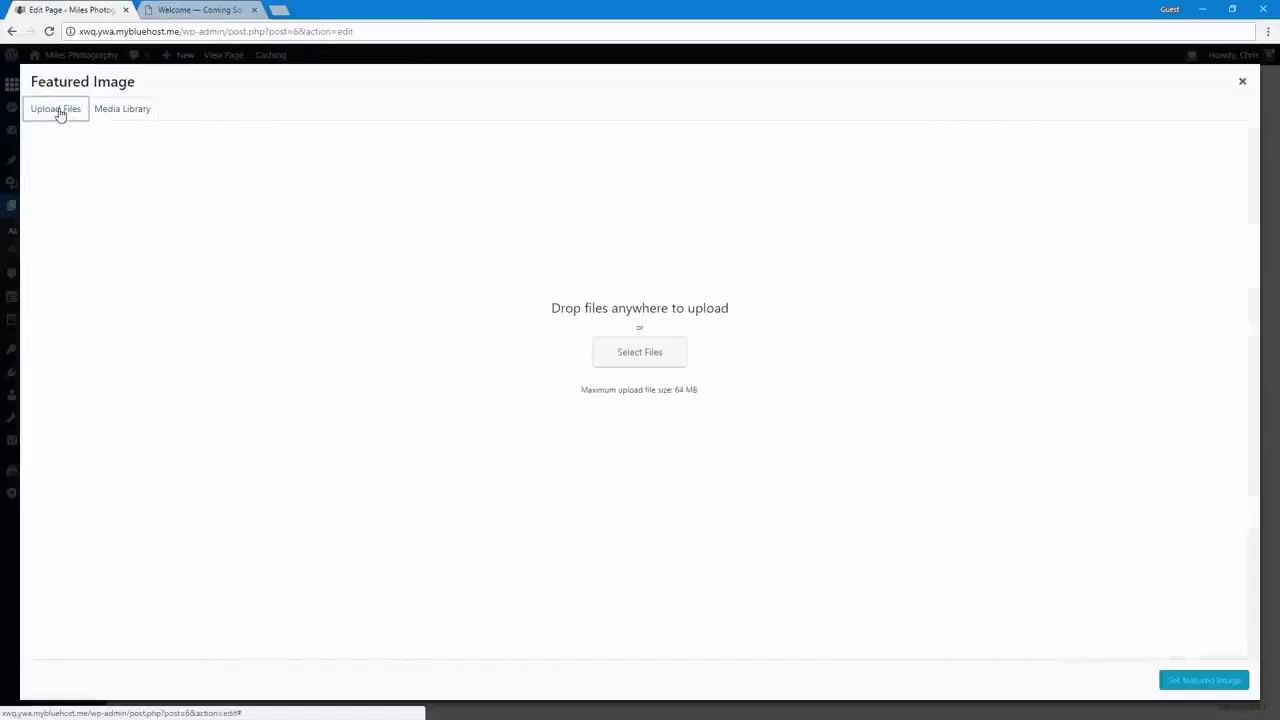
left_click(632, 356)
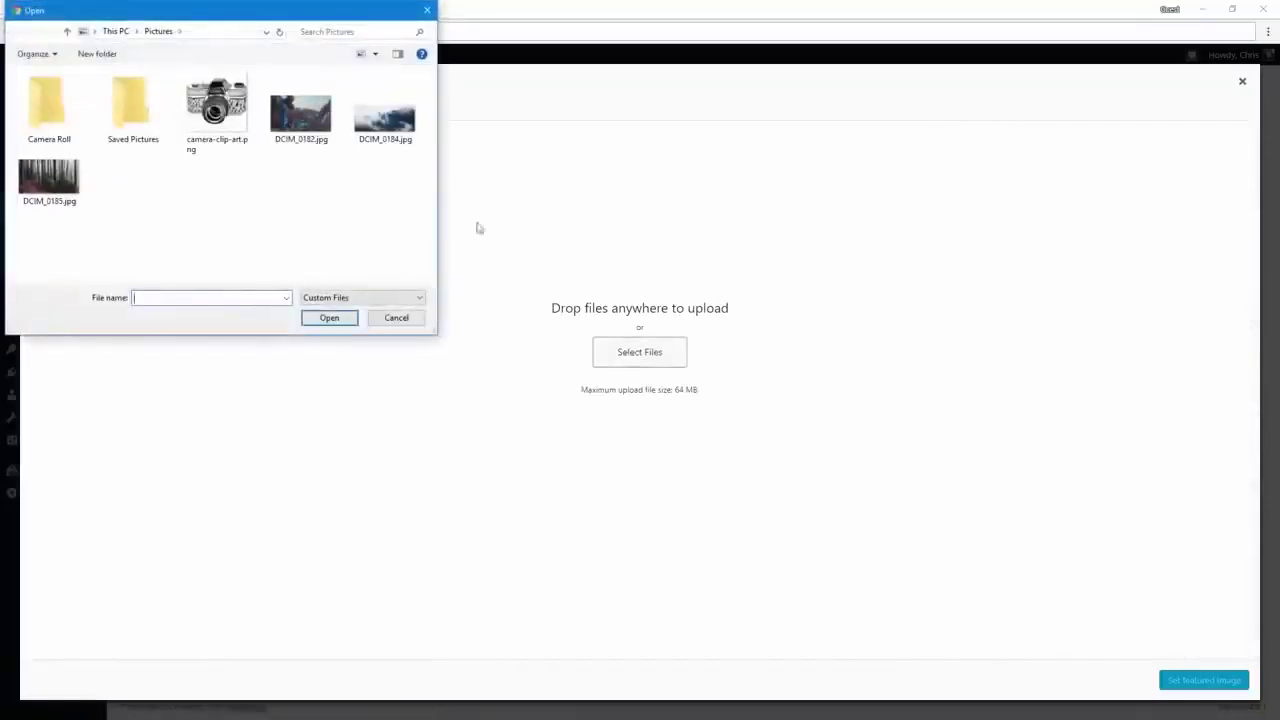
double_click(380, 126)
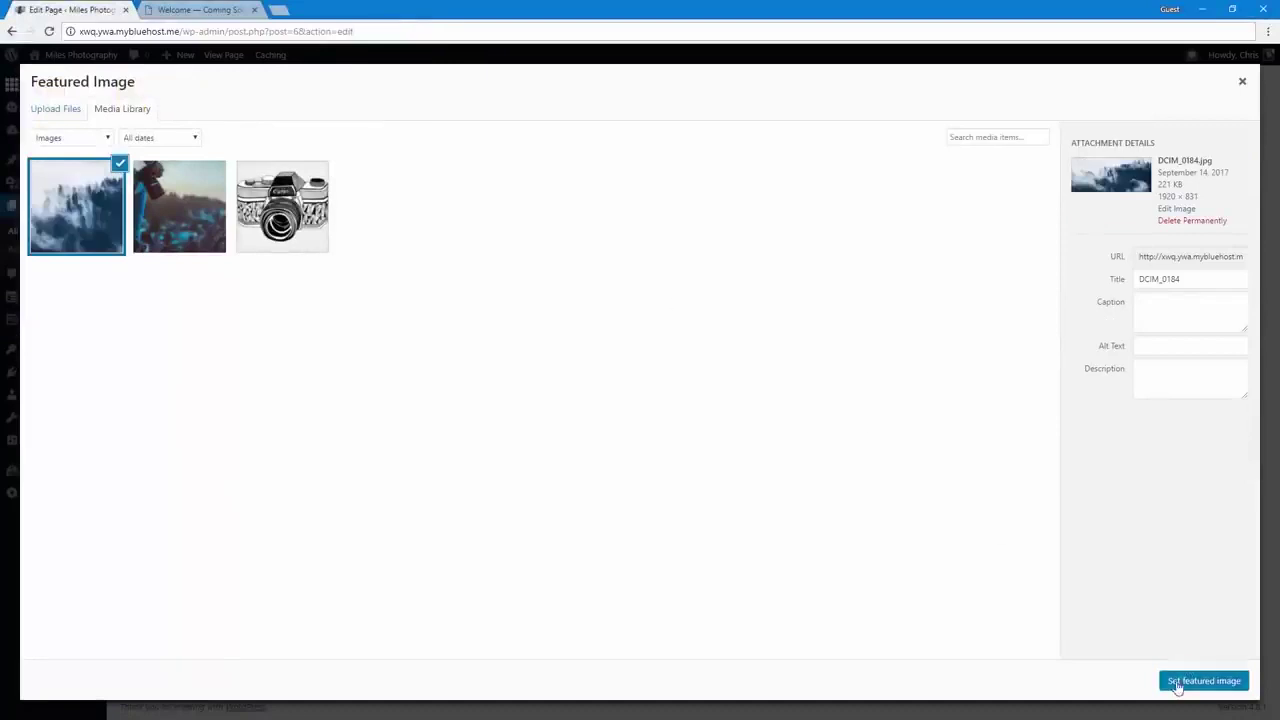
left_click(1181, 679)
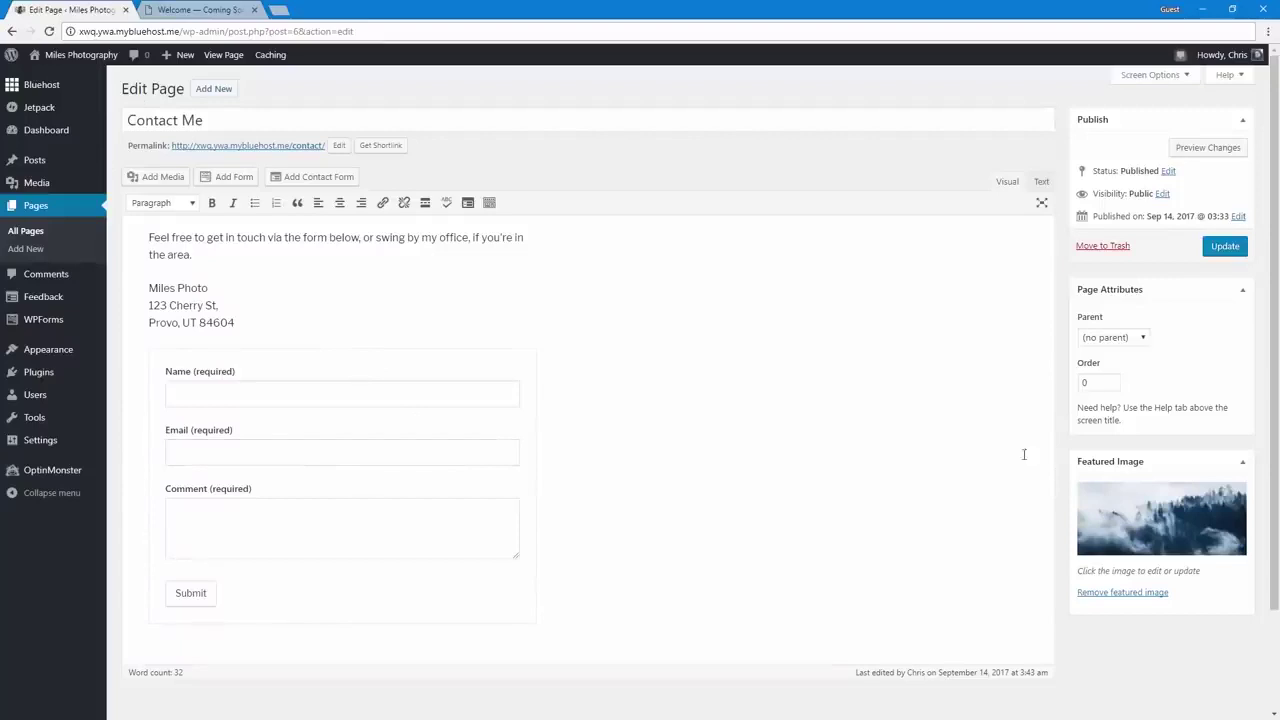
left_click(1224, 247)
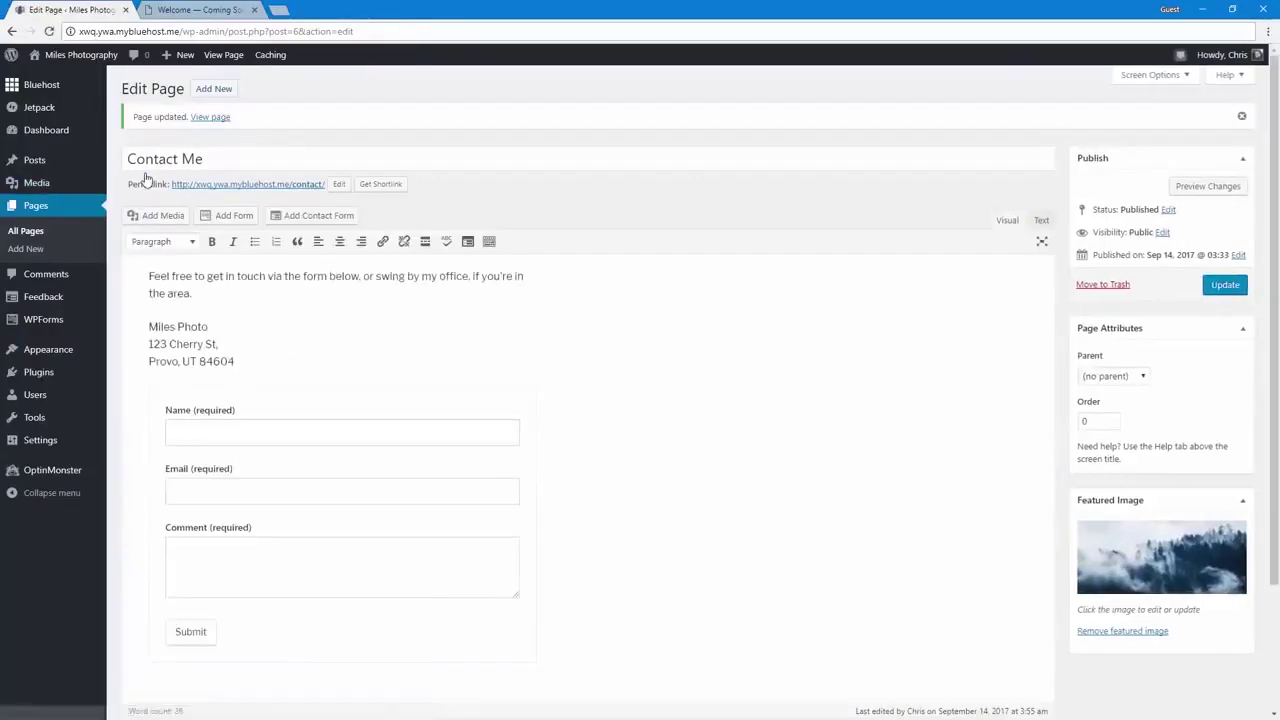
Return to the live site and examine how the featured image appears between the front page sections
left_click(71, 55)
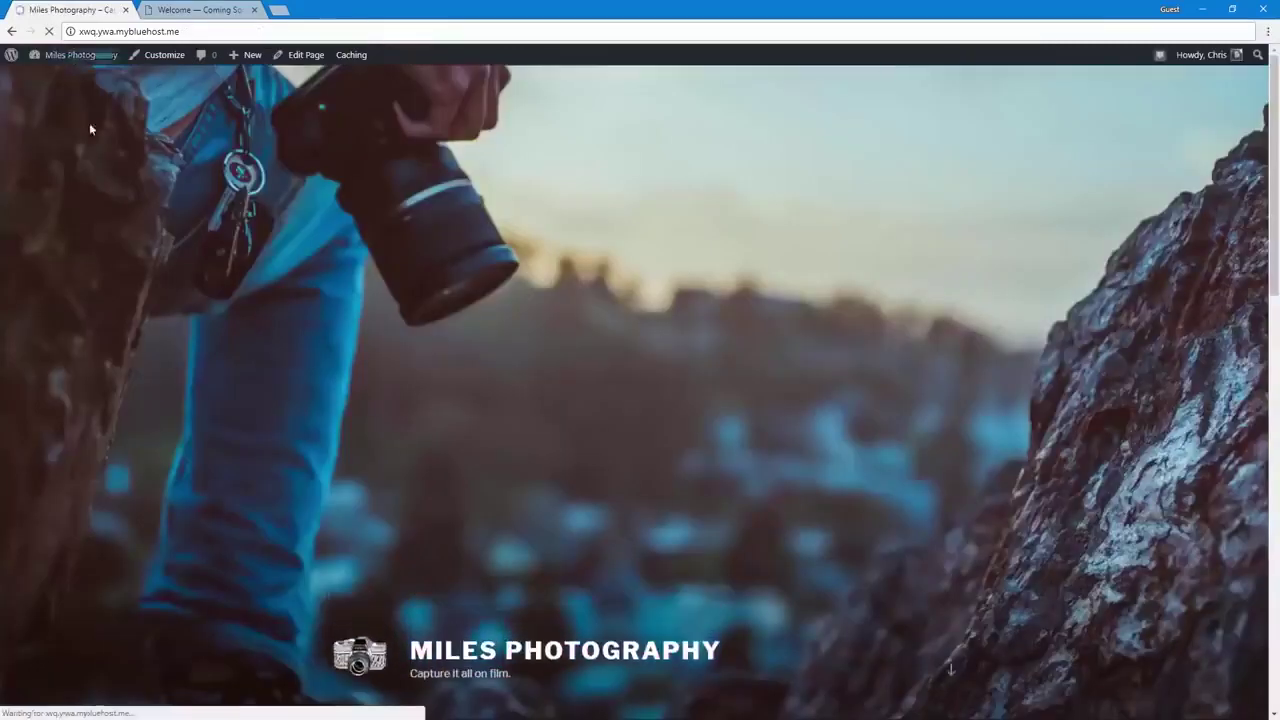
scroll(183, 412, "down", 5)
scroll(183, 412, "down", 4)
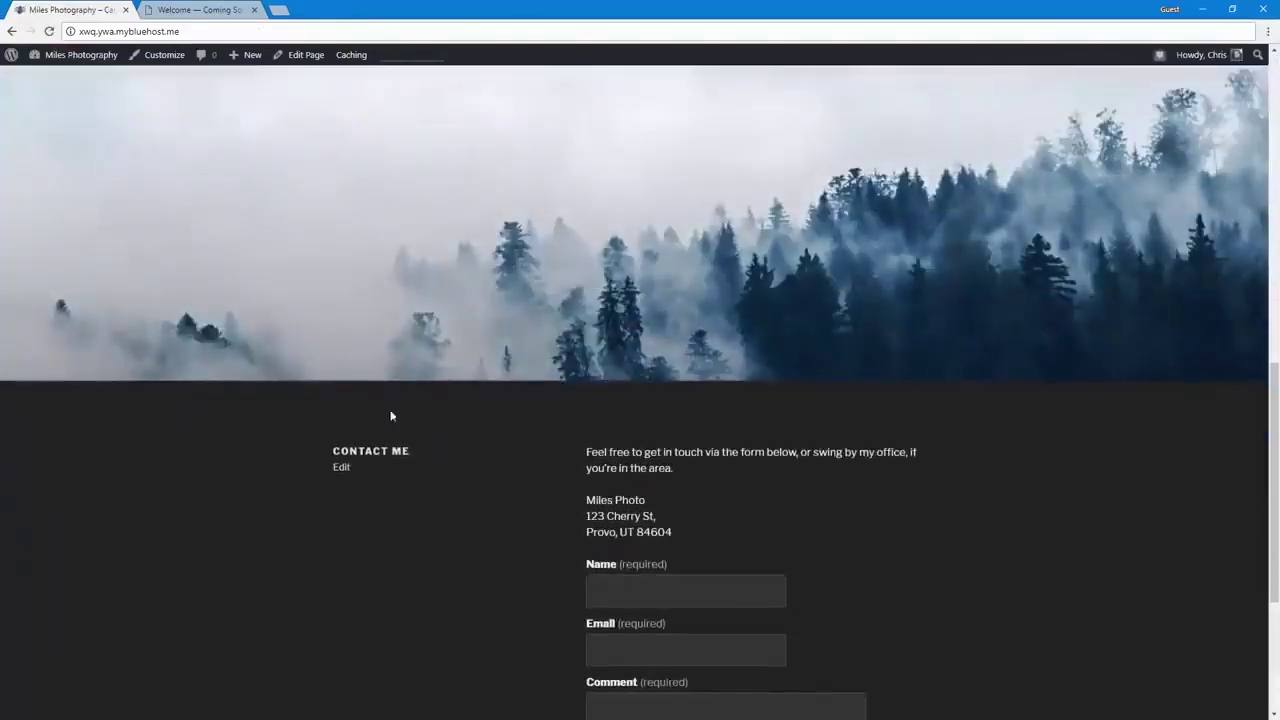
scroll(537, 490, "down", 1)
scroll(541, 510, "up", 10)
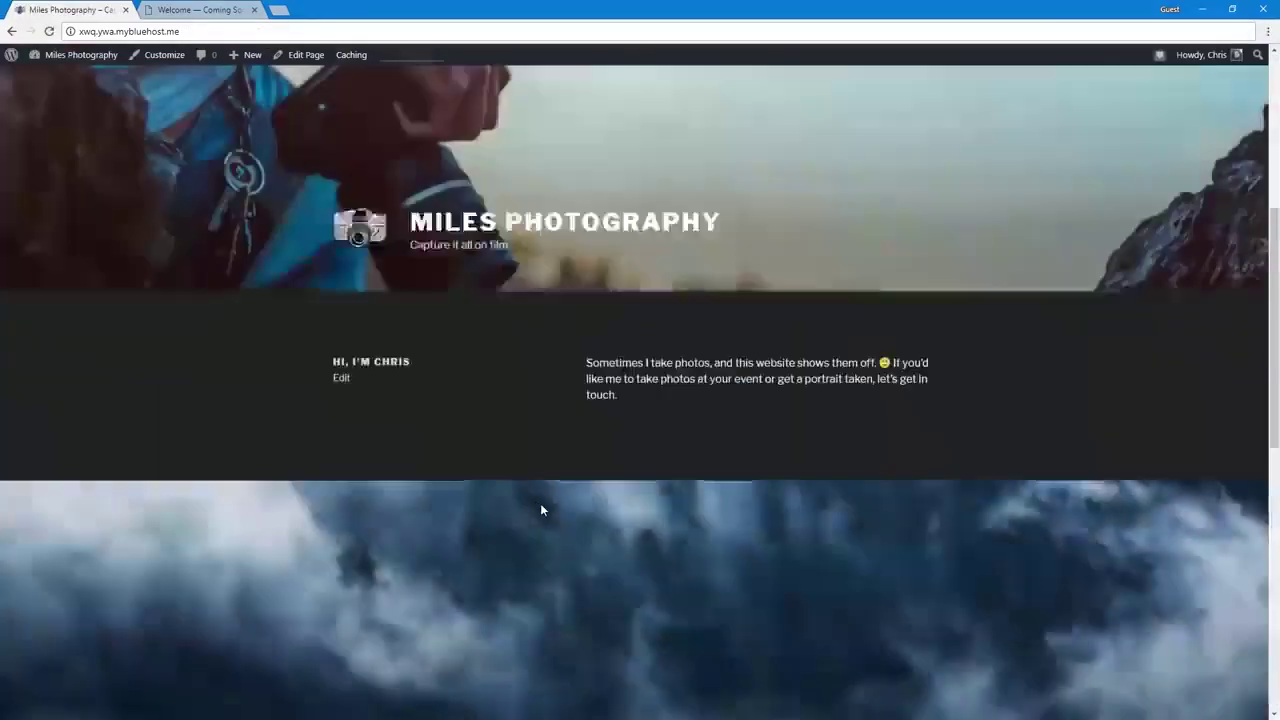
scroll(541, 510, "down", 10)
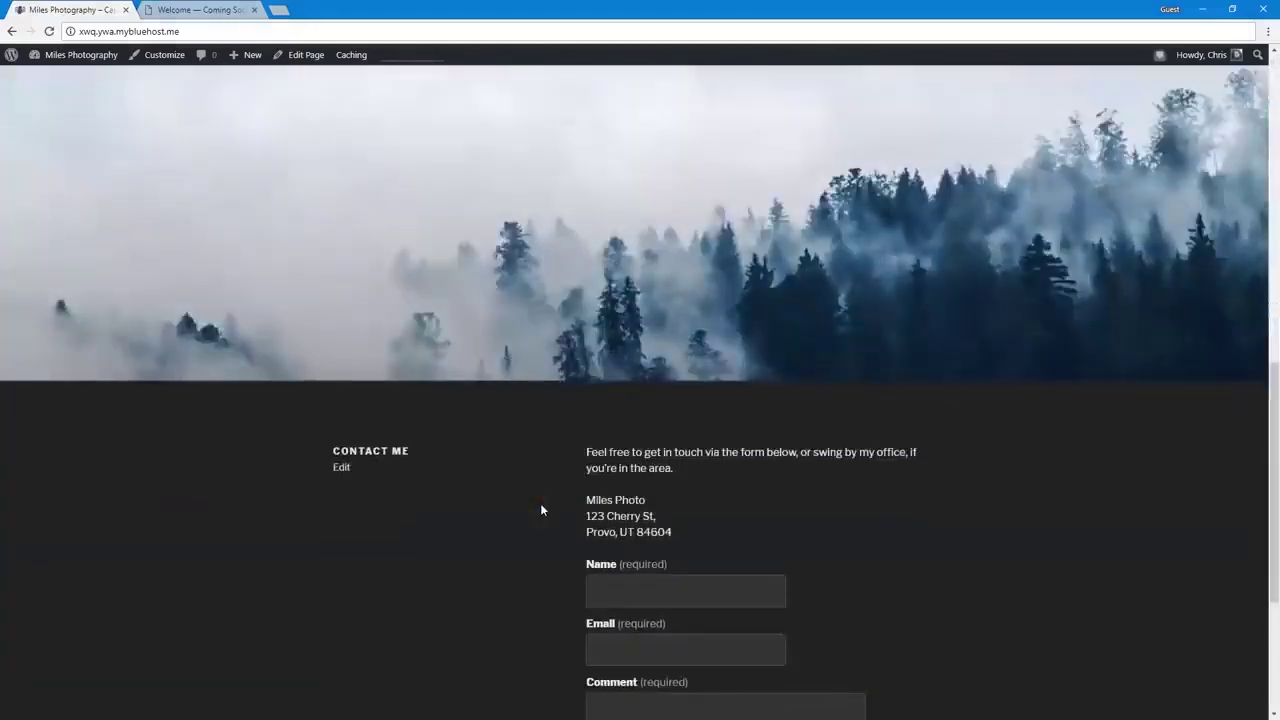
scroll(541, 510, "up", 10)
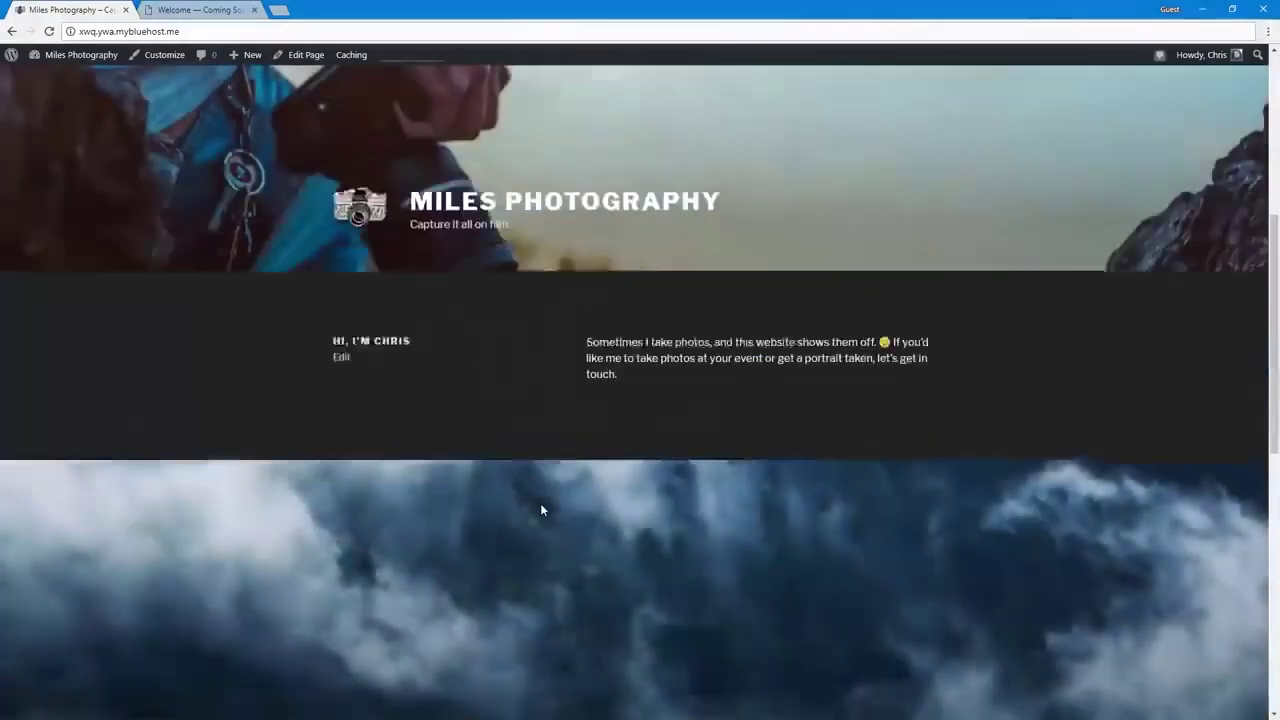
scroll(540, 510, "down", 10)
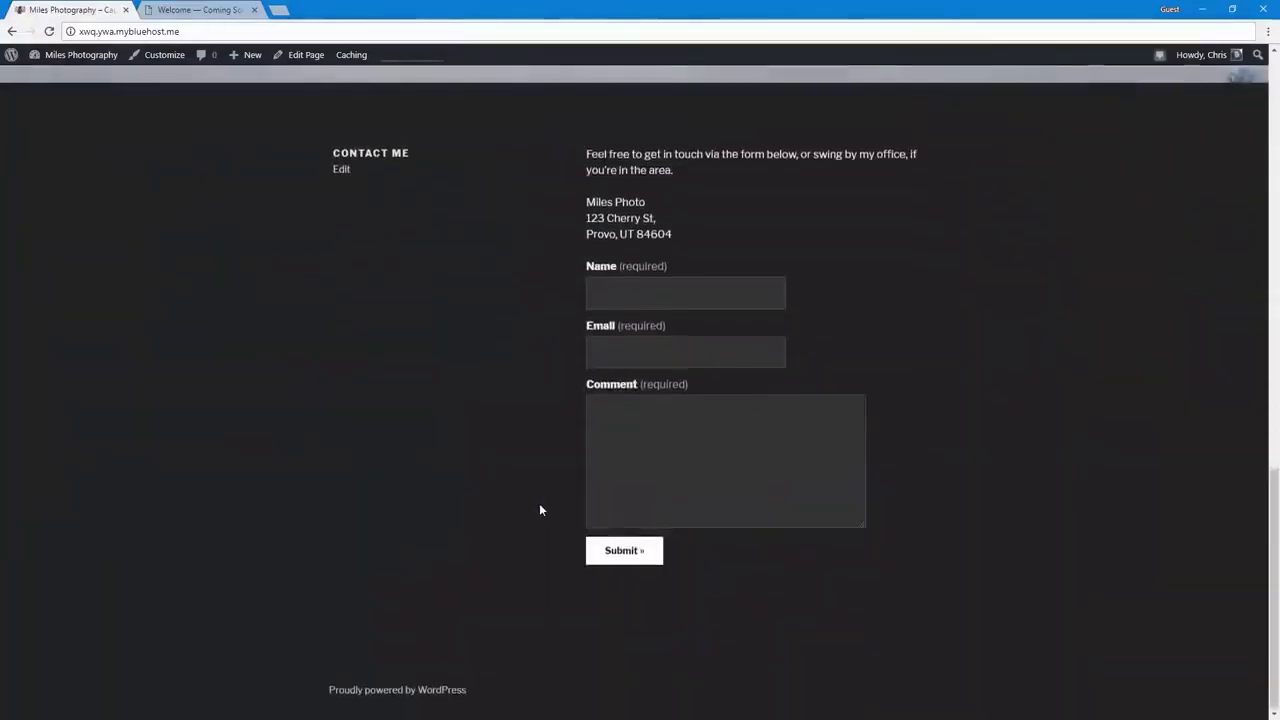
scroll(540, 510, "up", 5)
scroll(539, 510, "down", 5)
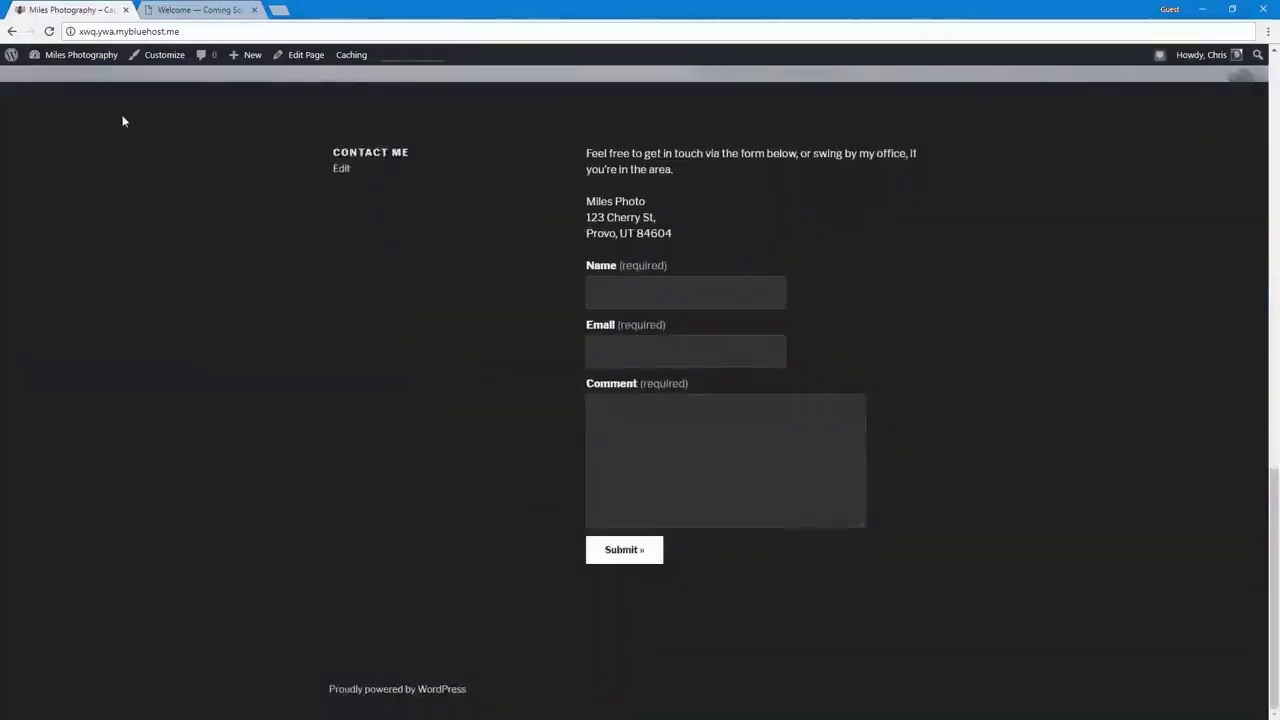
In the customizer, create a menu named "Main Menu" and assign it to the Top Menu display location
left_click(146, 62)
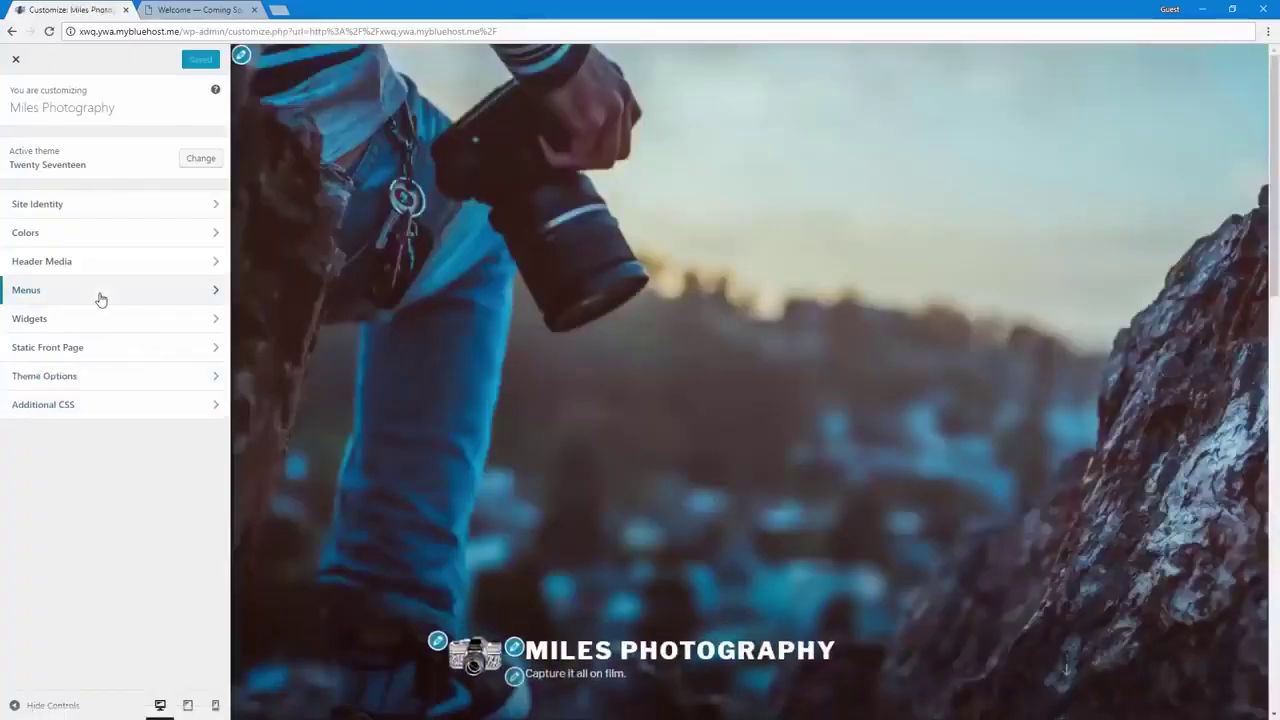
left_click(102, 297)
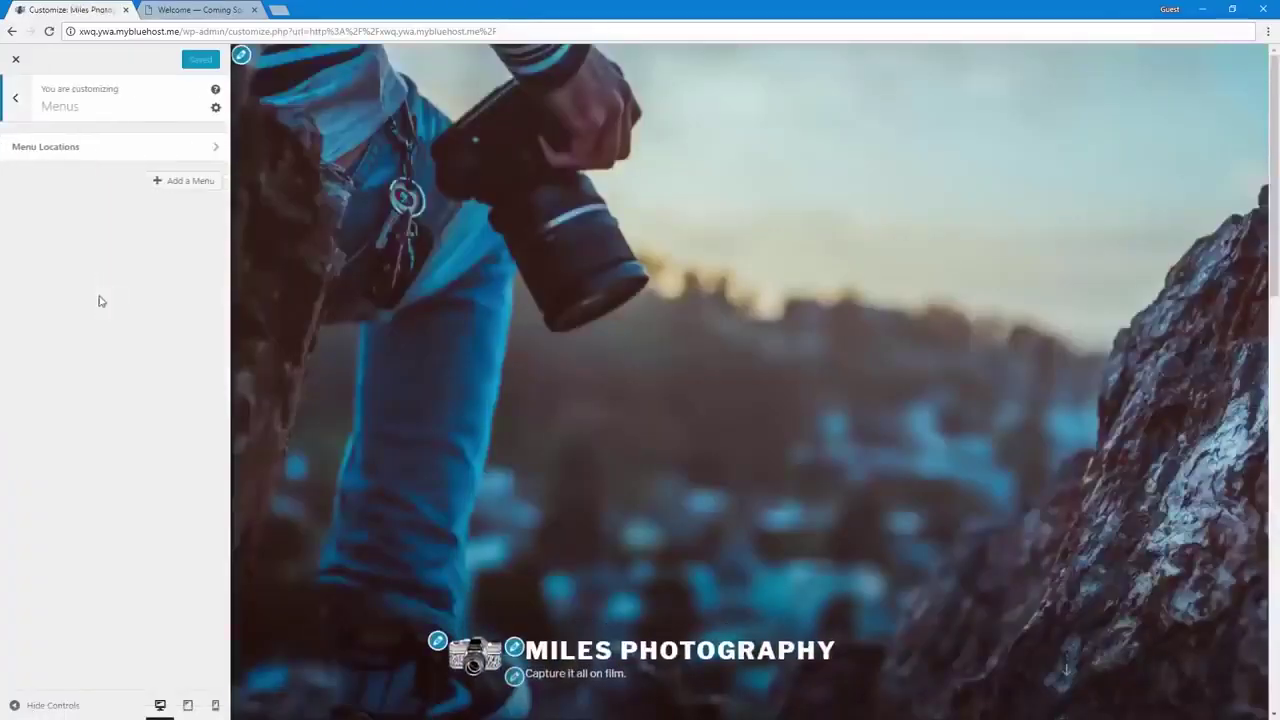
left_click(165, 186)
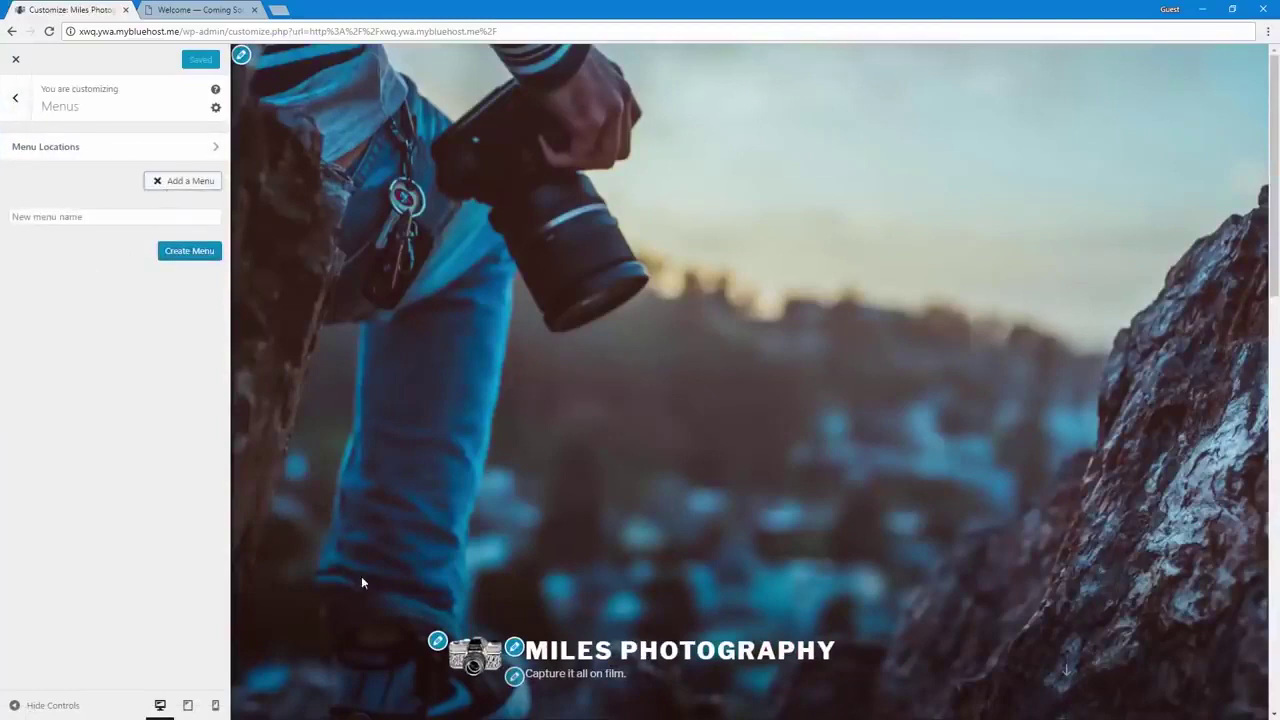
scroll(361, 583, "down", 5)
scroll(361, 583, "up", 1)
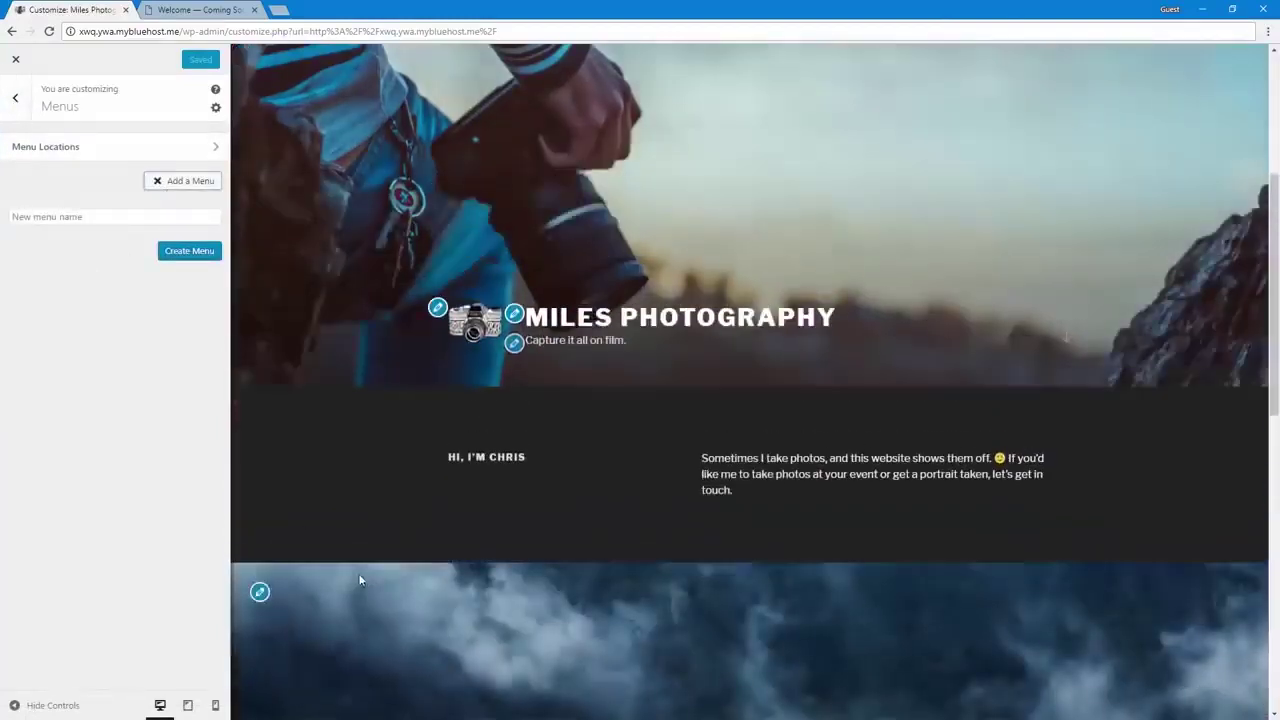
left_click(84, 218)
type("Main")
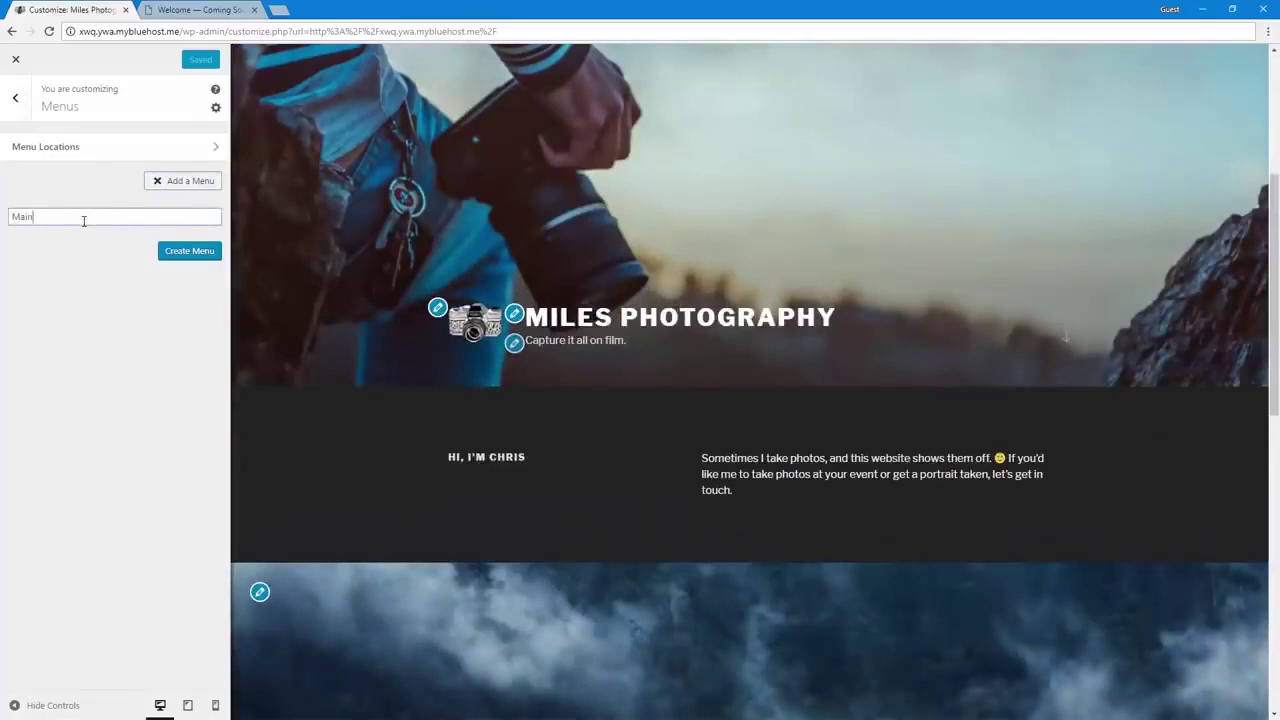
type(" Menu")
left_click(178, 251)
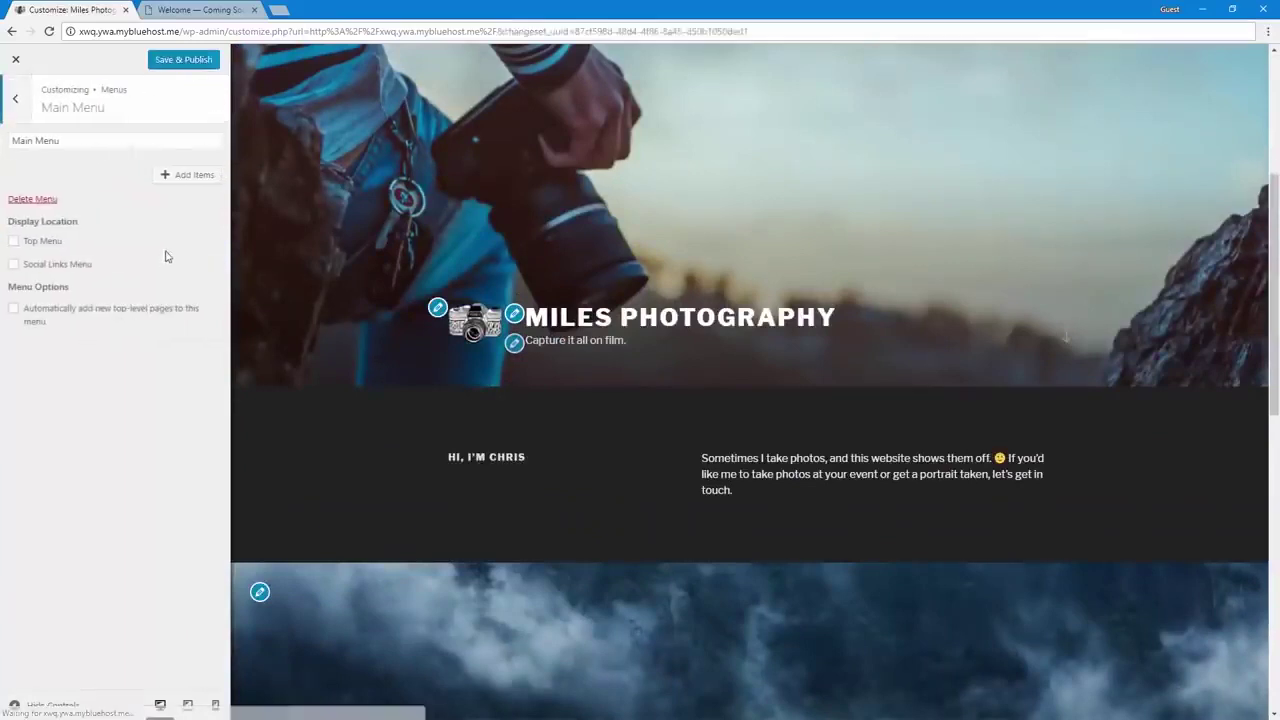
left_click(52, 243)
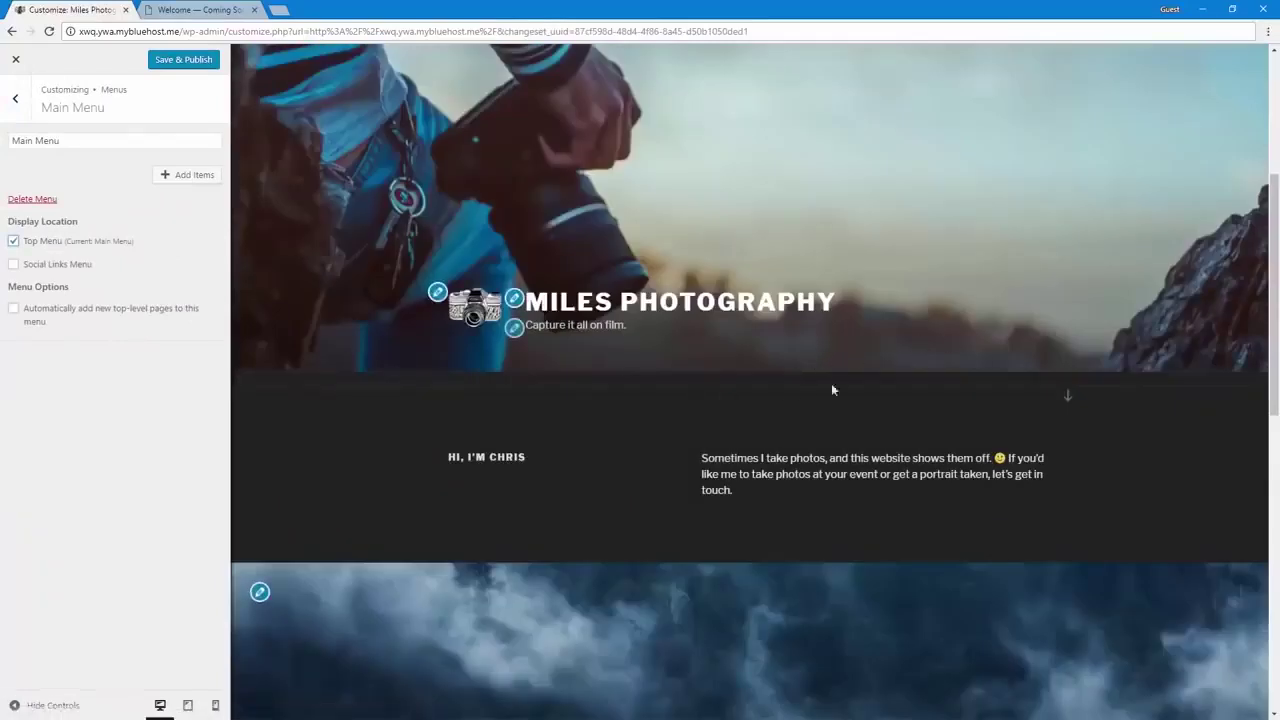
Add the Home link and the Blog page to the Main Menu, and publish the changes
left_click(174, 180)
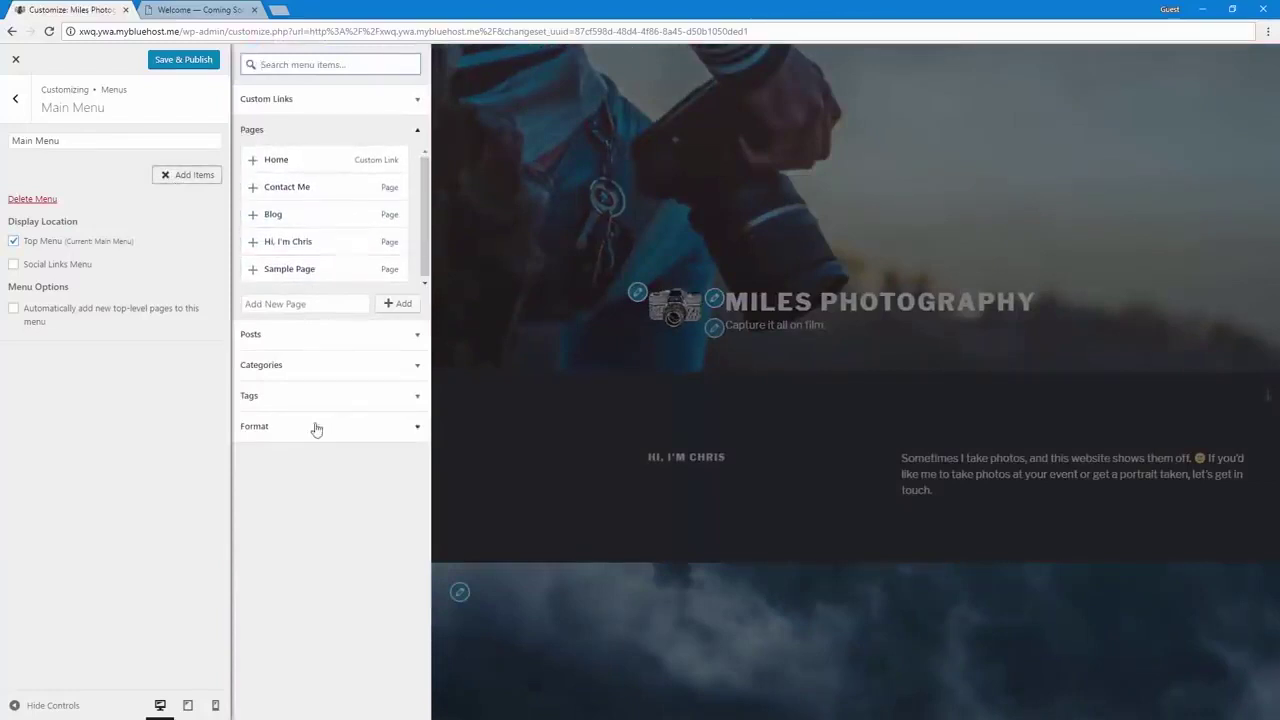
left_click(320, 340)
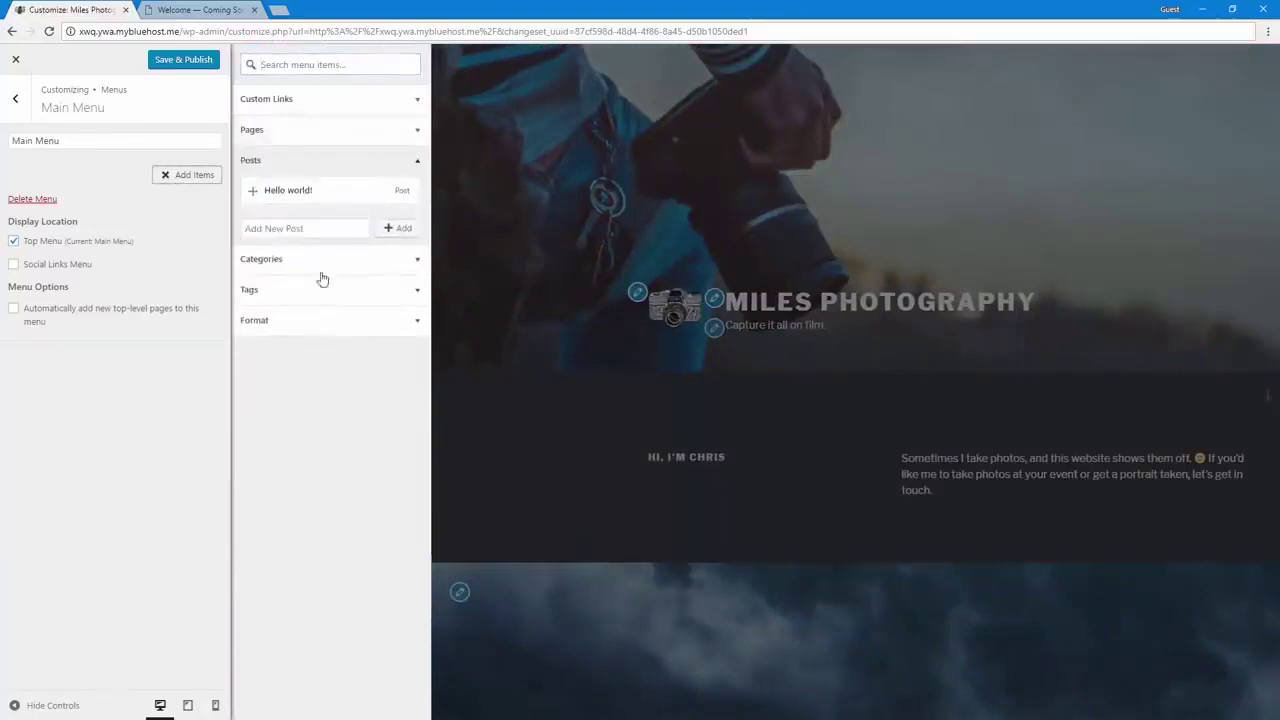
left_click(295, 130)
left_click(310, 102)
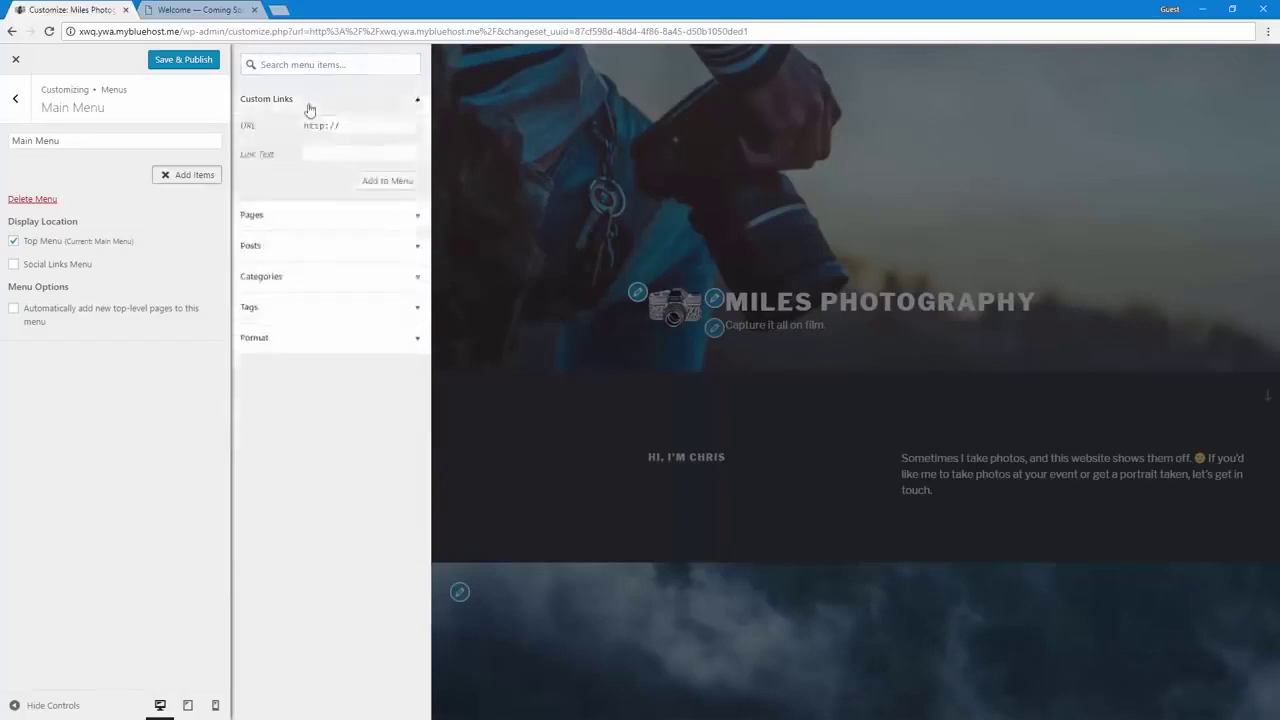
left_click(283, 216)
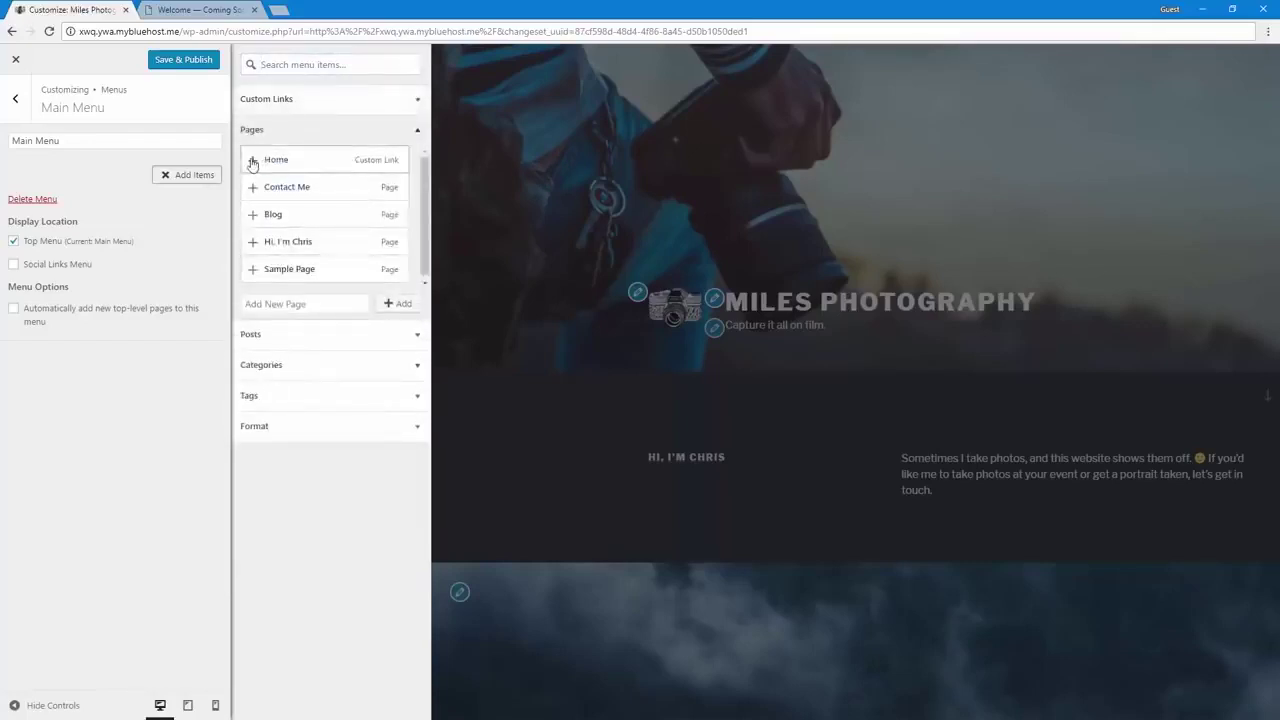
left_click(253, 162)
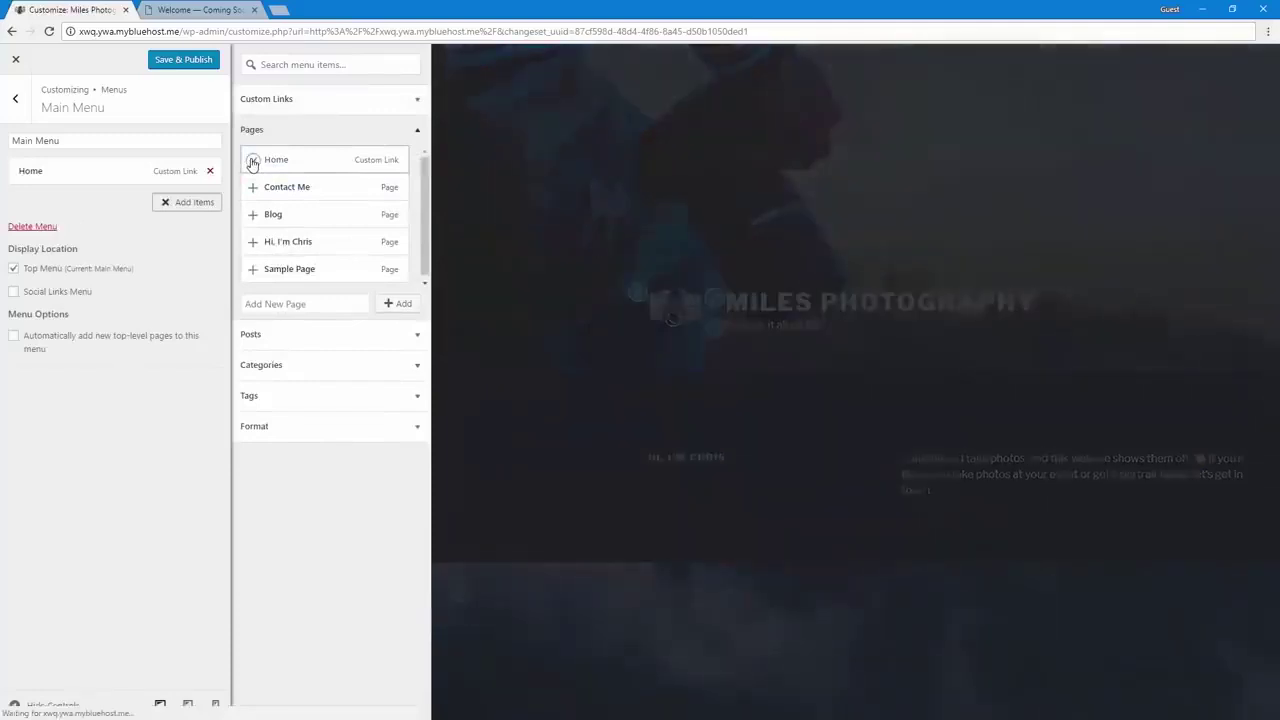
left_click(254, 214)
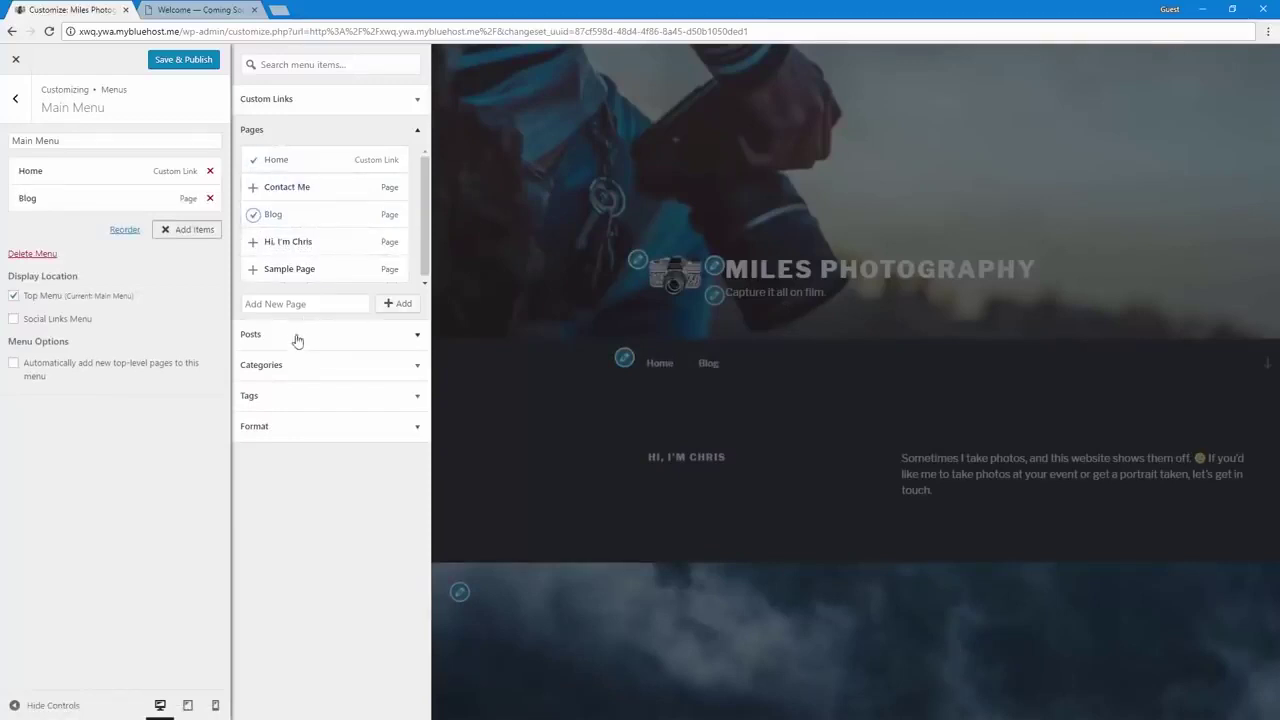
left_click(190, 62)
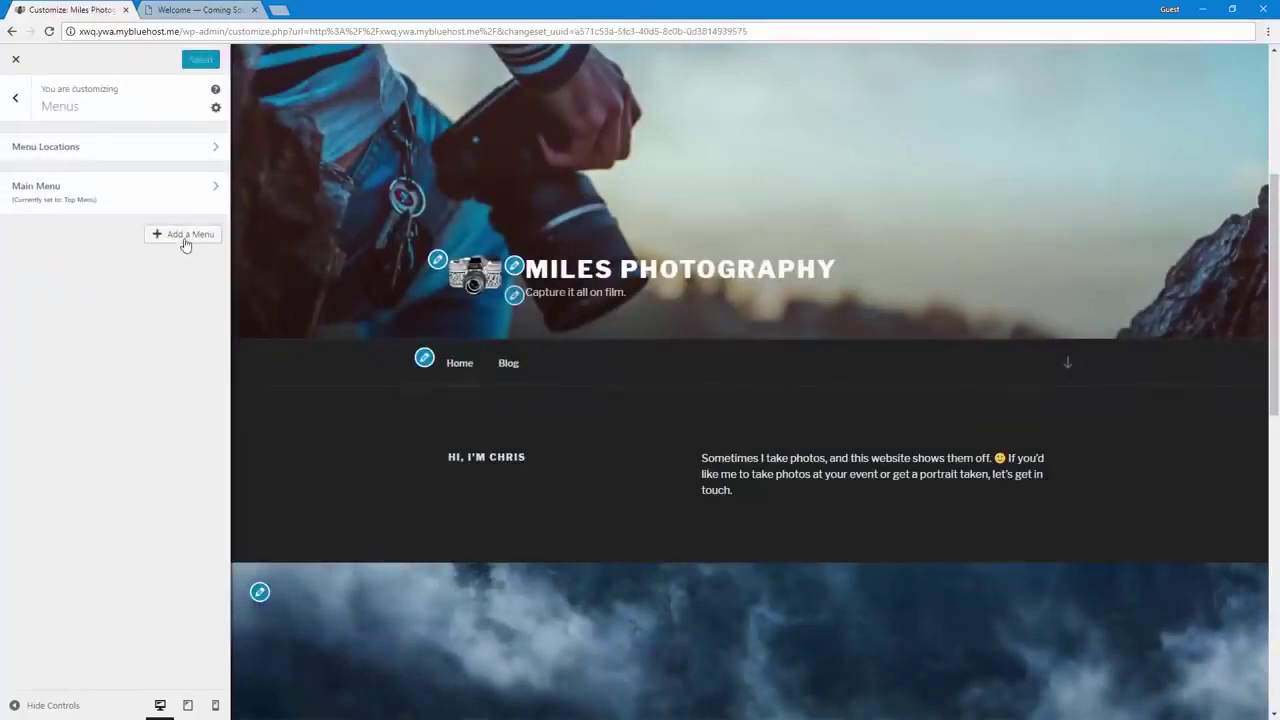
Create a second menu named "Social Media" and assign it to the Social Links Menu display location
left_click(185, 236)
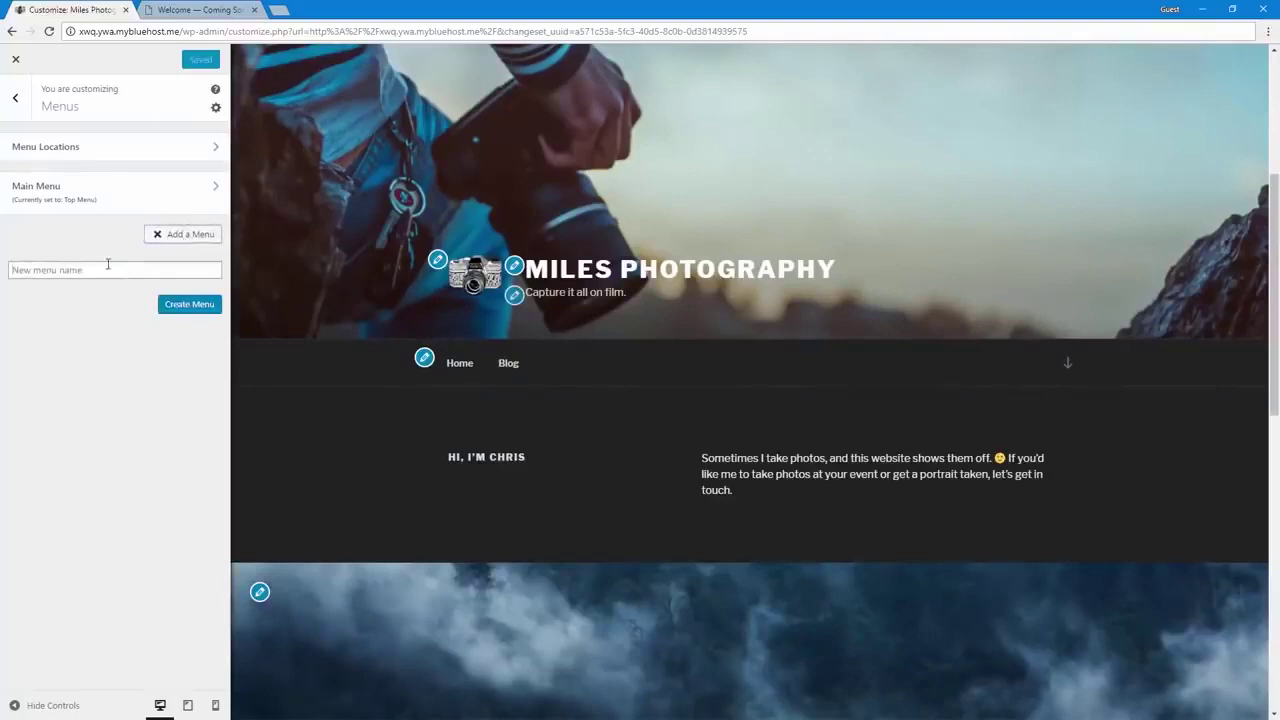
type("Sec")
left_click(192, 306)
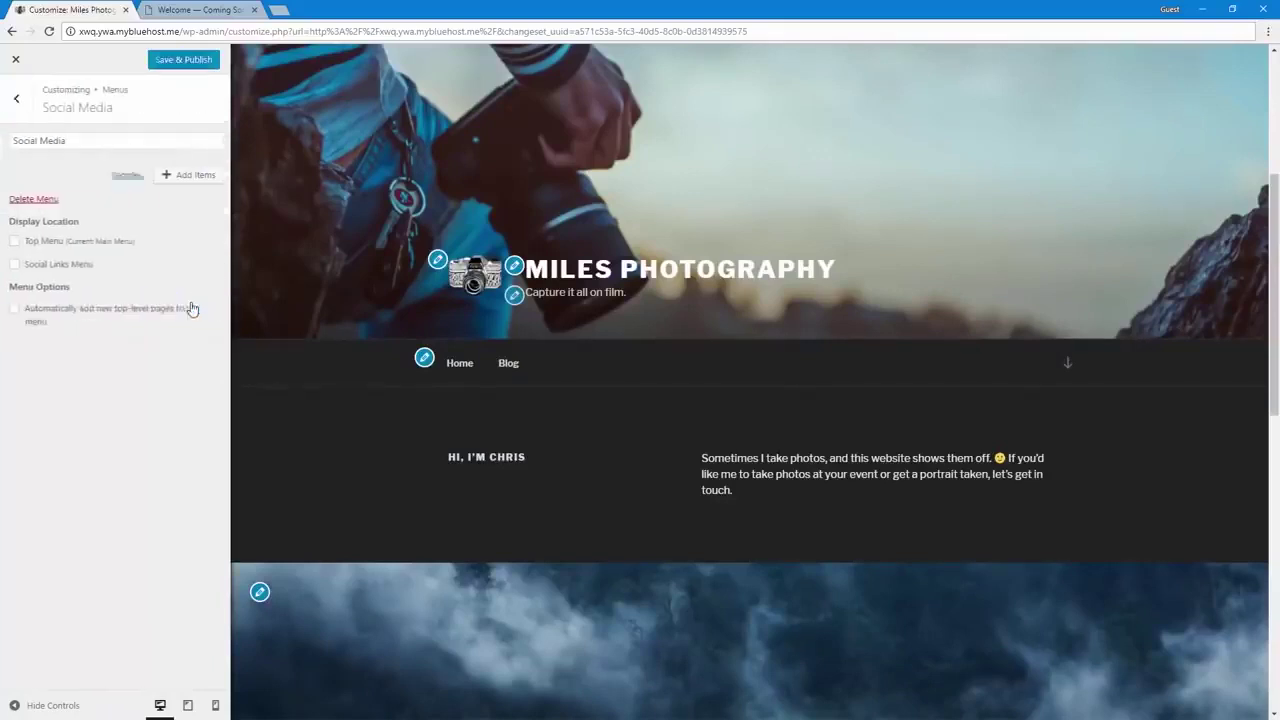
left_click(57, 268)
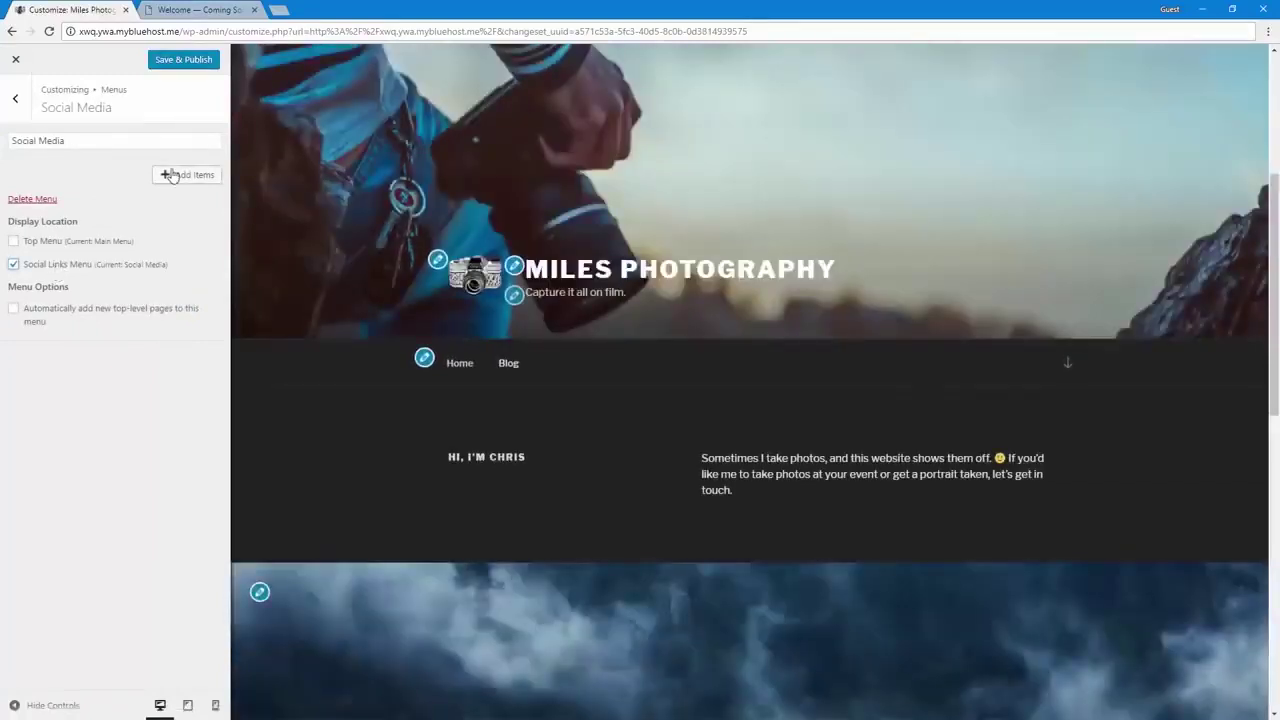
Add a custom link to the Social Media menu with the Twitter profile URL and the link text "Twitter"
left_click(170, 175)
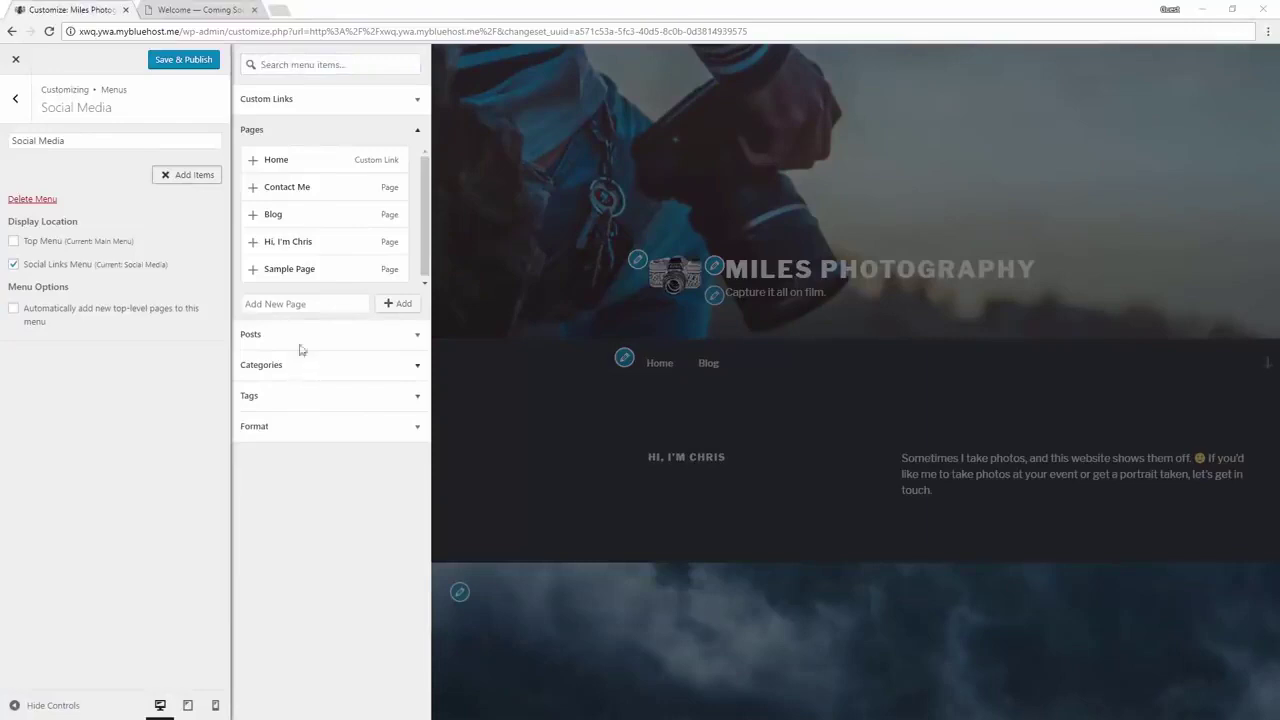
left_click(315, 100)
left_click(355, 125)
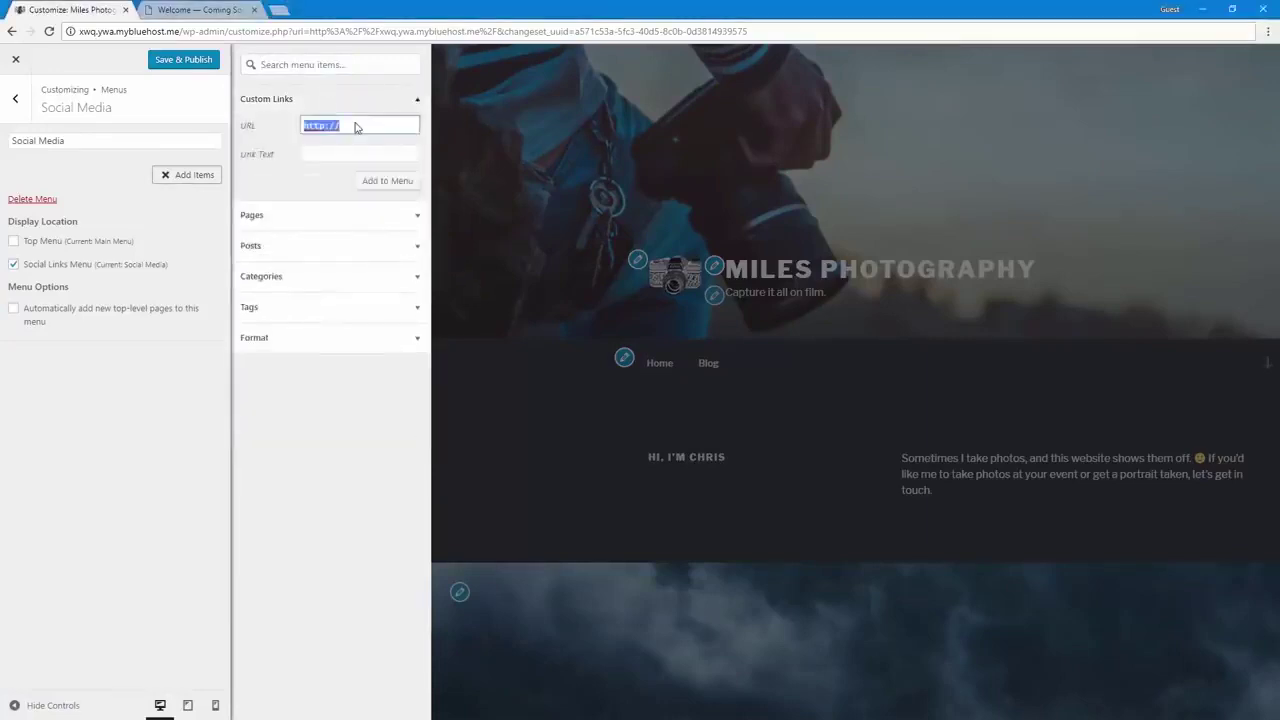
key("ctrl+v")
left_click(353, 152)
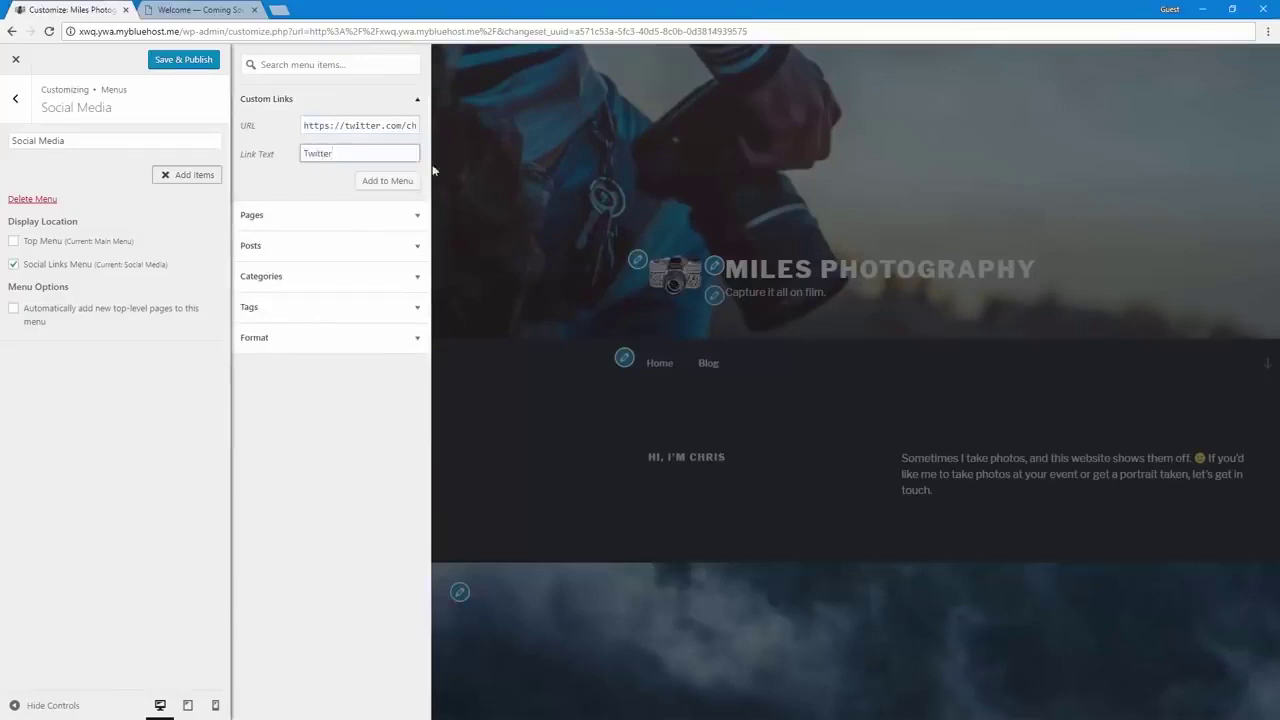
left_click(388, 180)
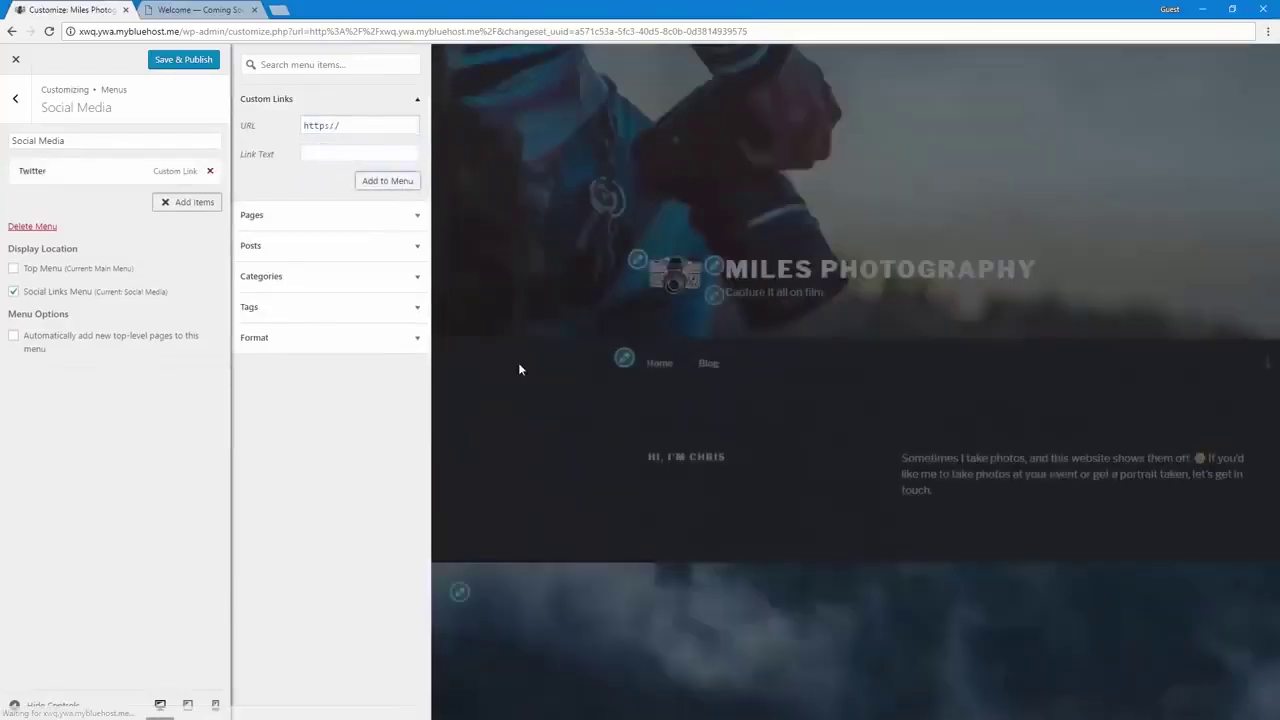
Add a custom link with the LinkedIn profile URL and the link text "LinkedIn" to the Social Media menu, and publish the changes
triple_click(354, 126)
key("ctrl+v")
left_click(340, 148)
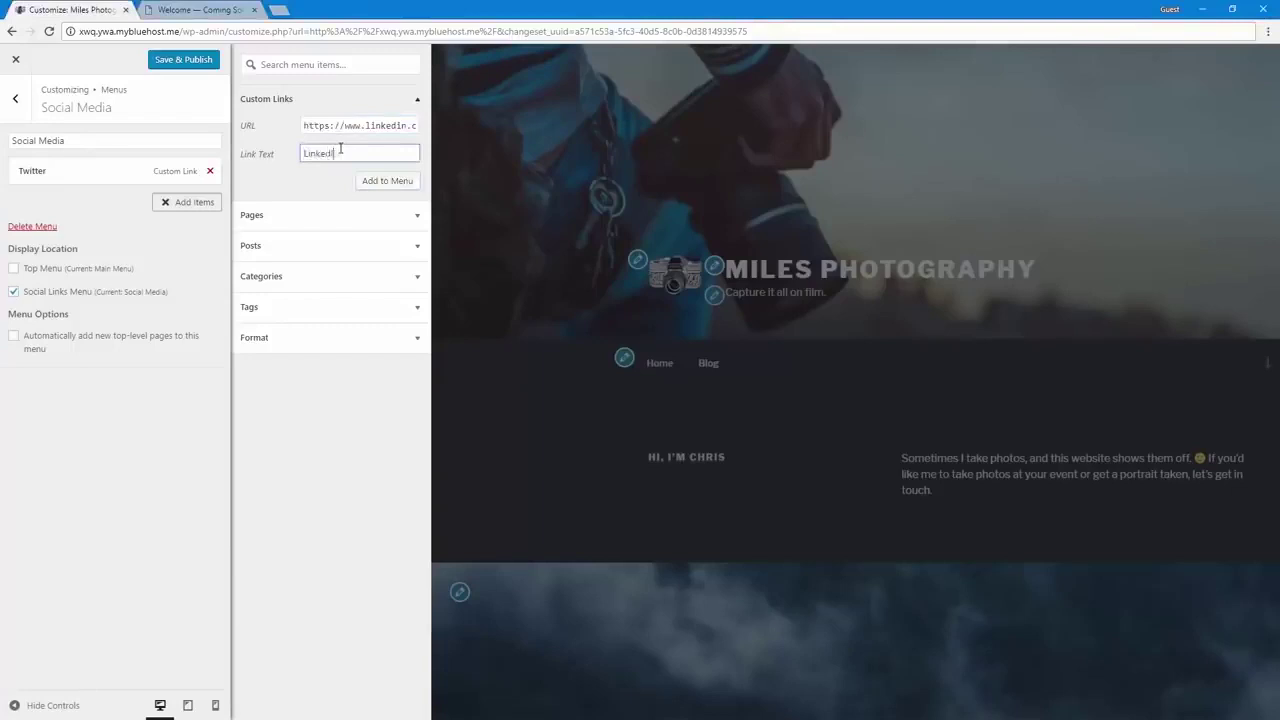
left_click(381, 183)
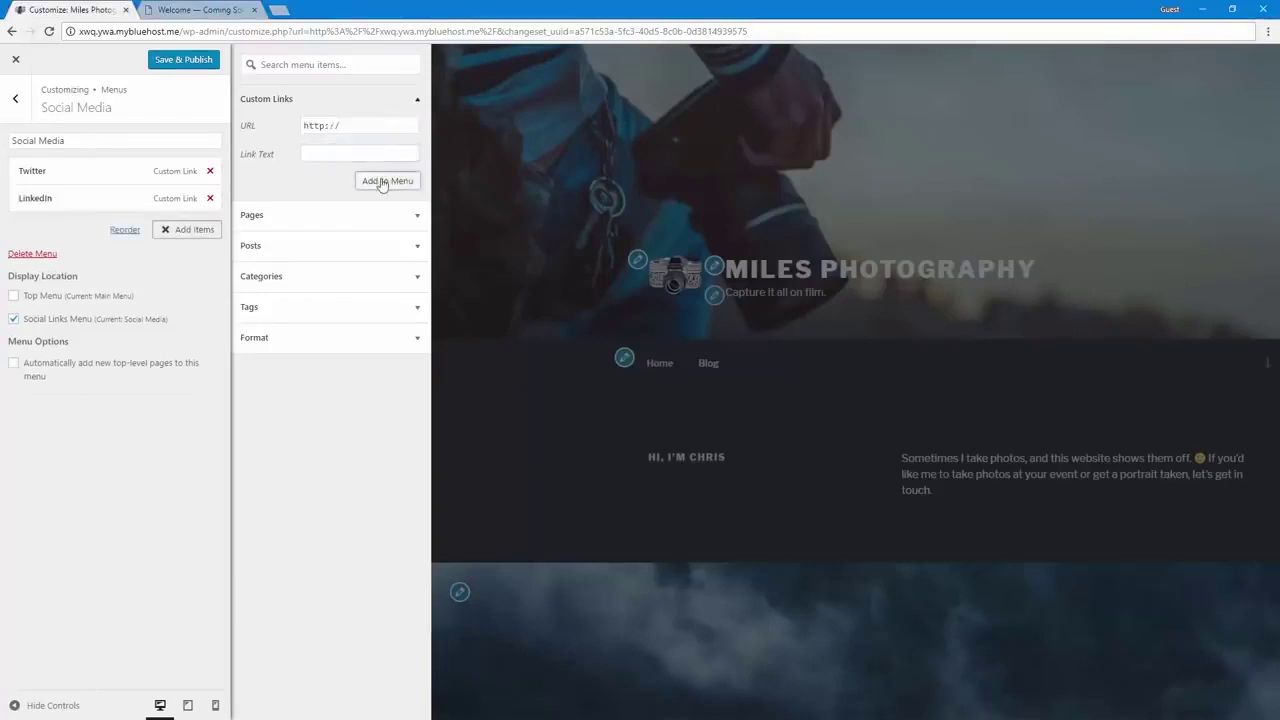
left_click_drag(342, 126, 277, 131)
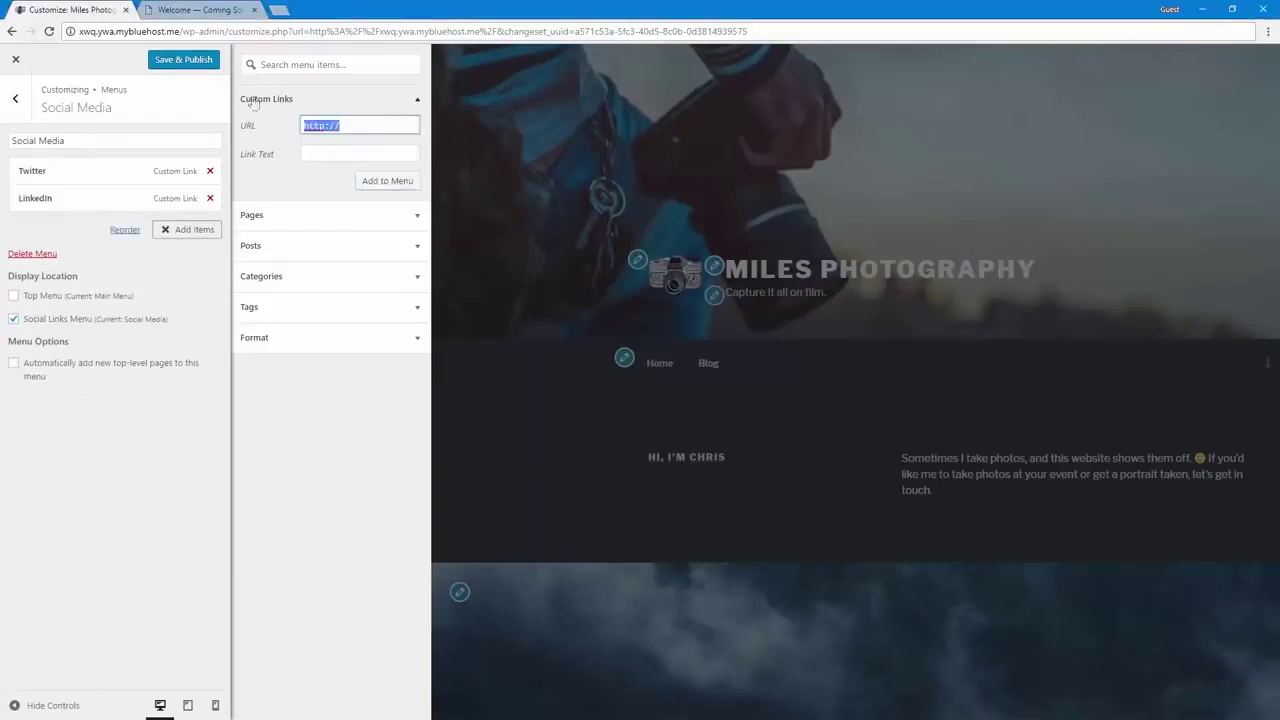
left_click(196, 64)
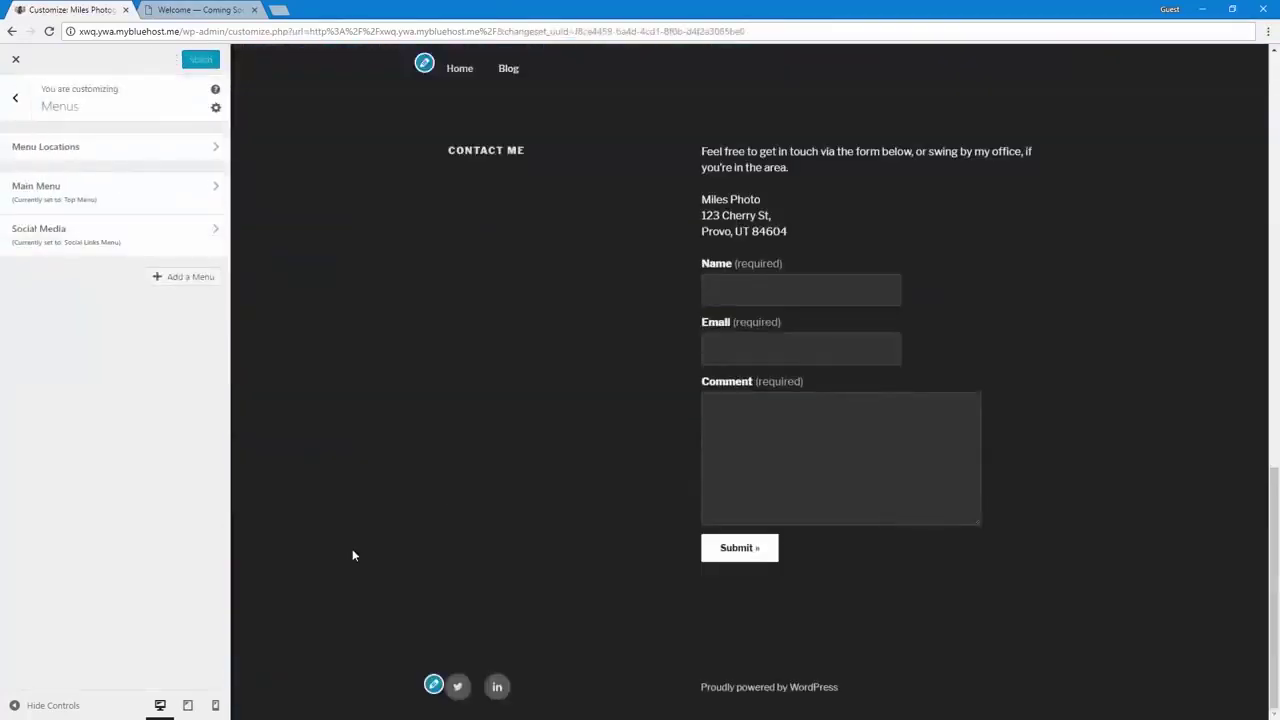
Reopen the Social Media menu, add a custom link with the Facebook URL and the link text "Facebook", and publish the changes
left_click(433, 686)
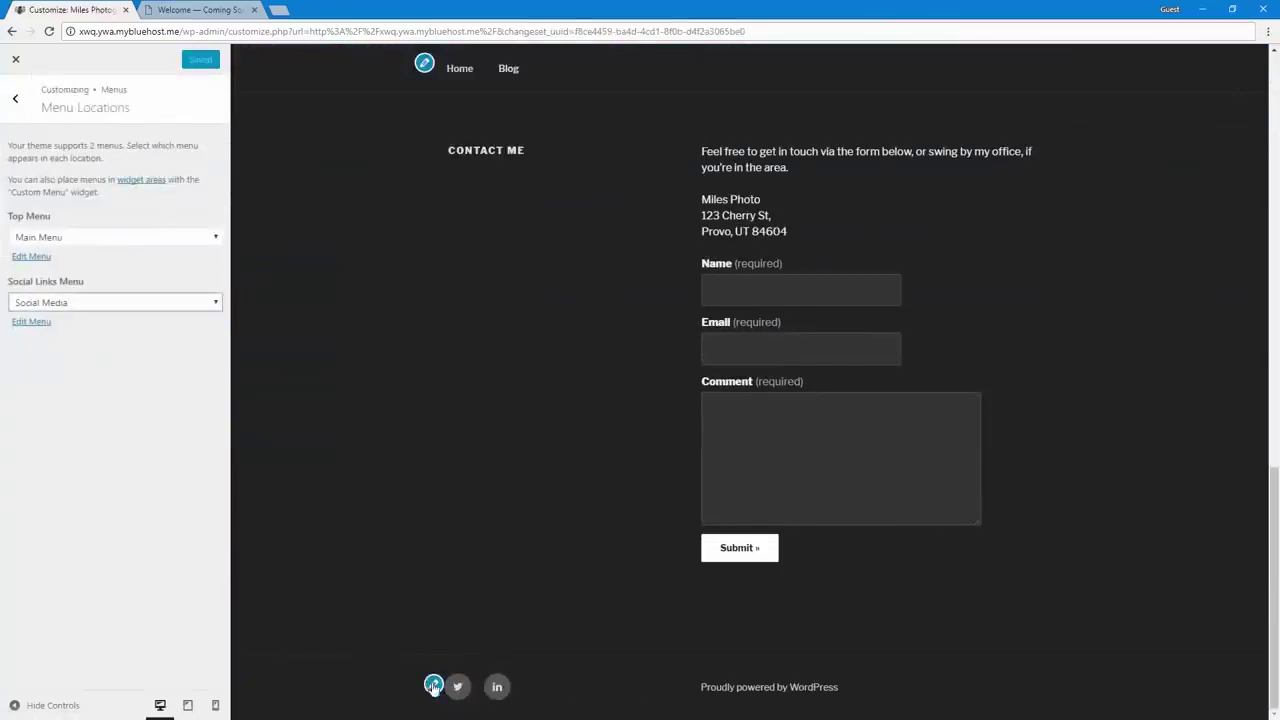
left_click(31, 321)
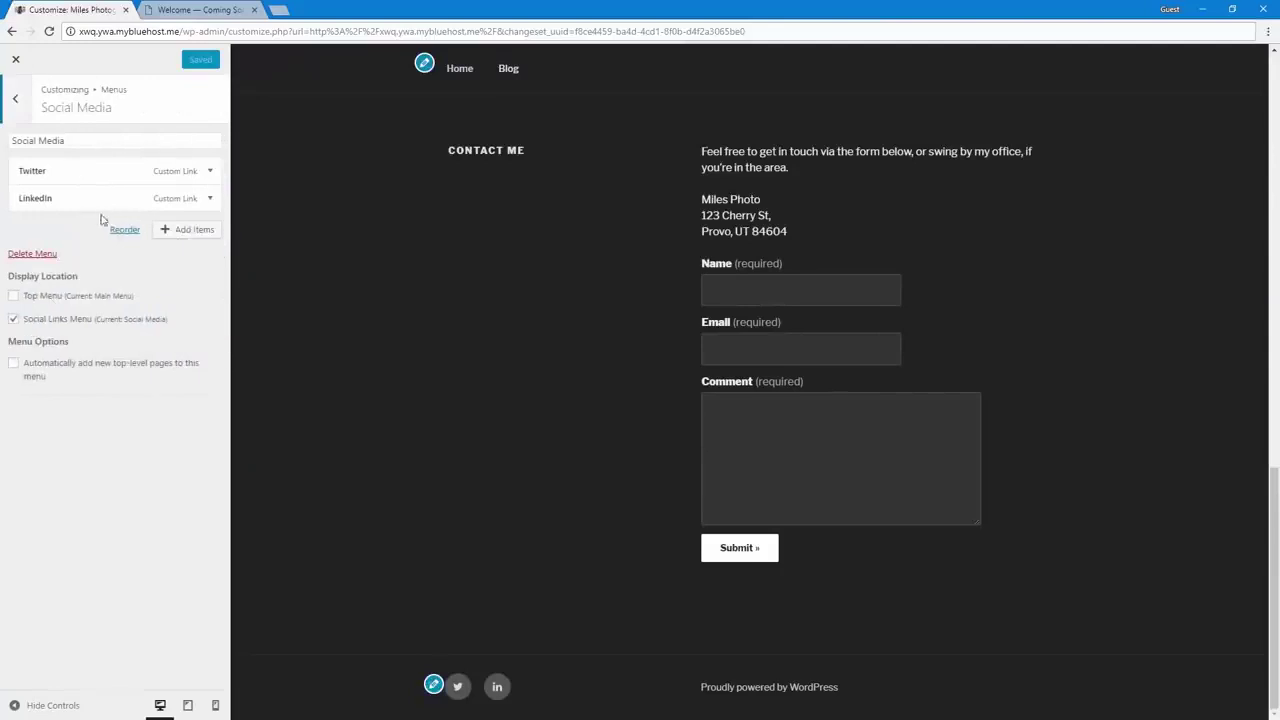
left_click(182, 229)
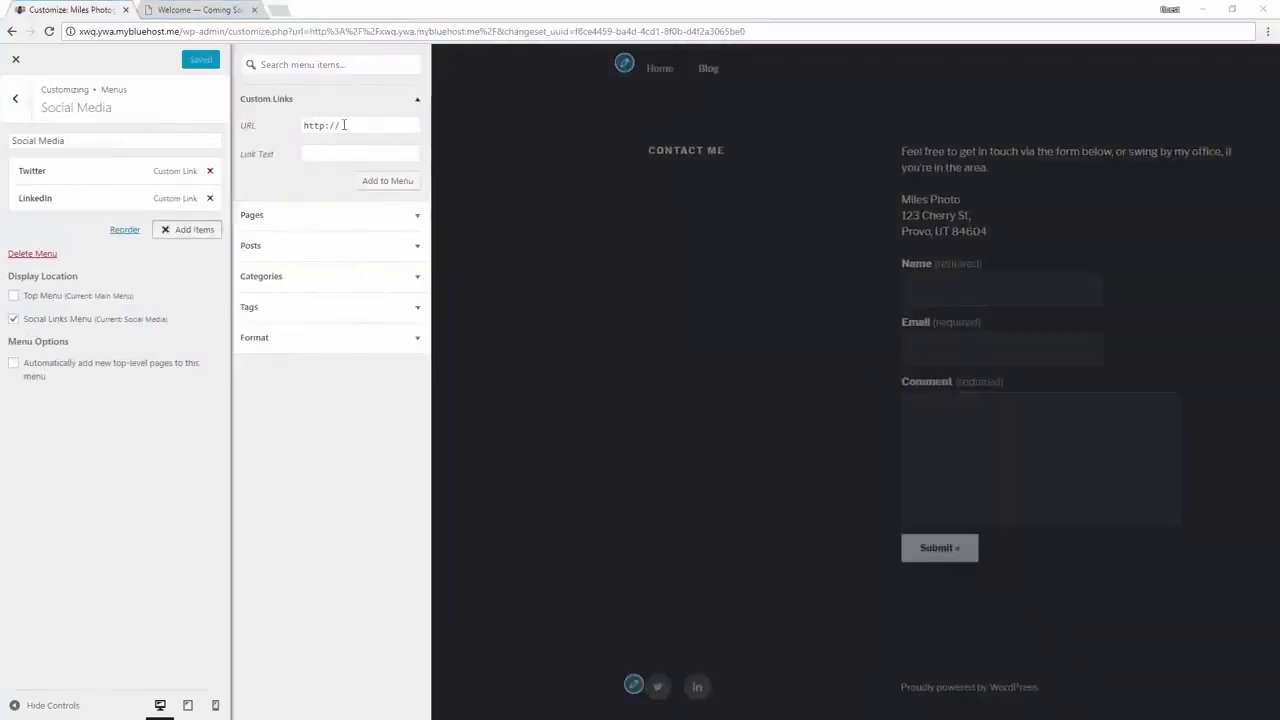
triple_click(343, 125)
key("ctrl+v")
left_click(328, 148)
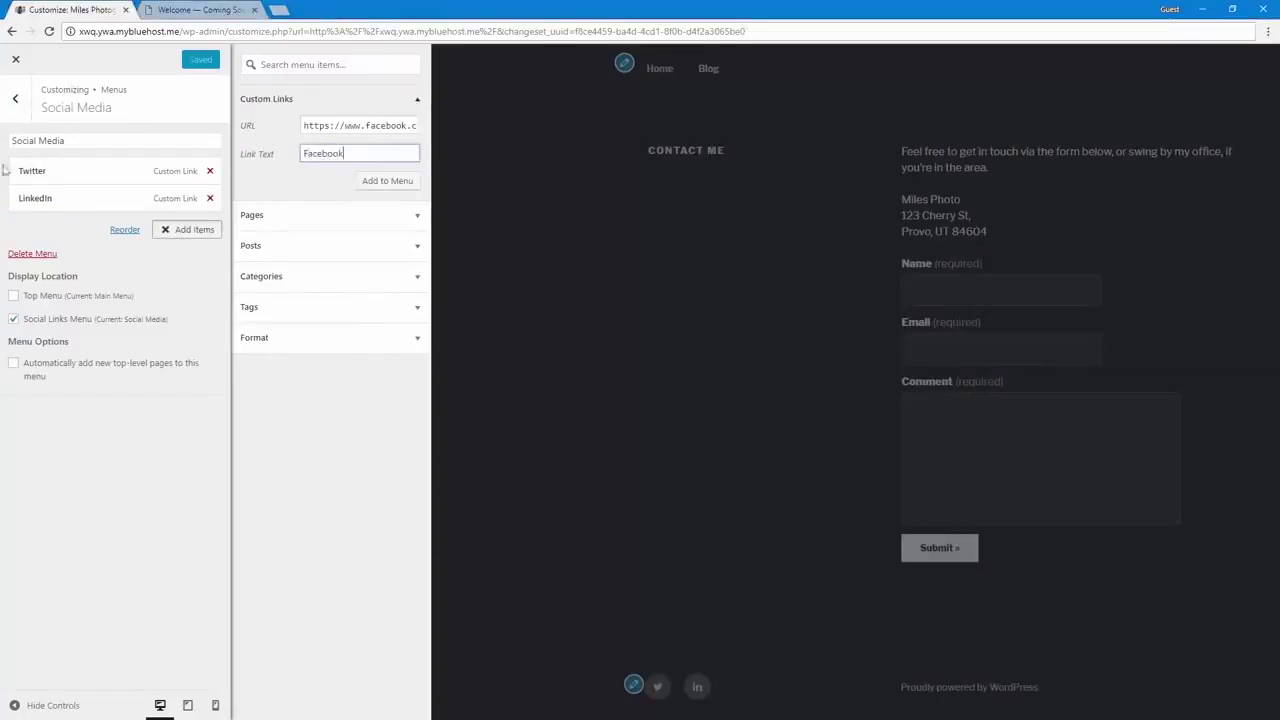
type("Facebook")
left_click(375, 182)
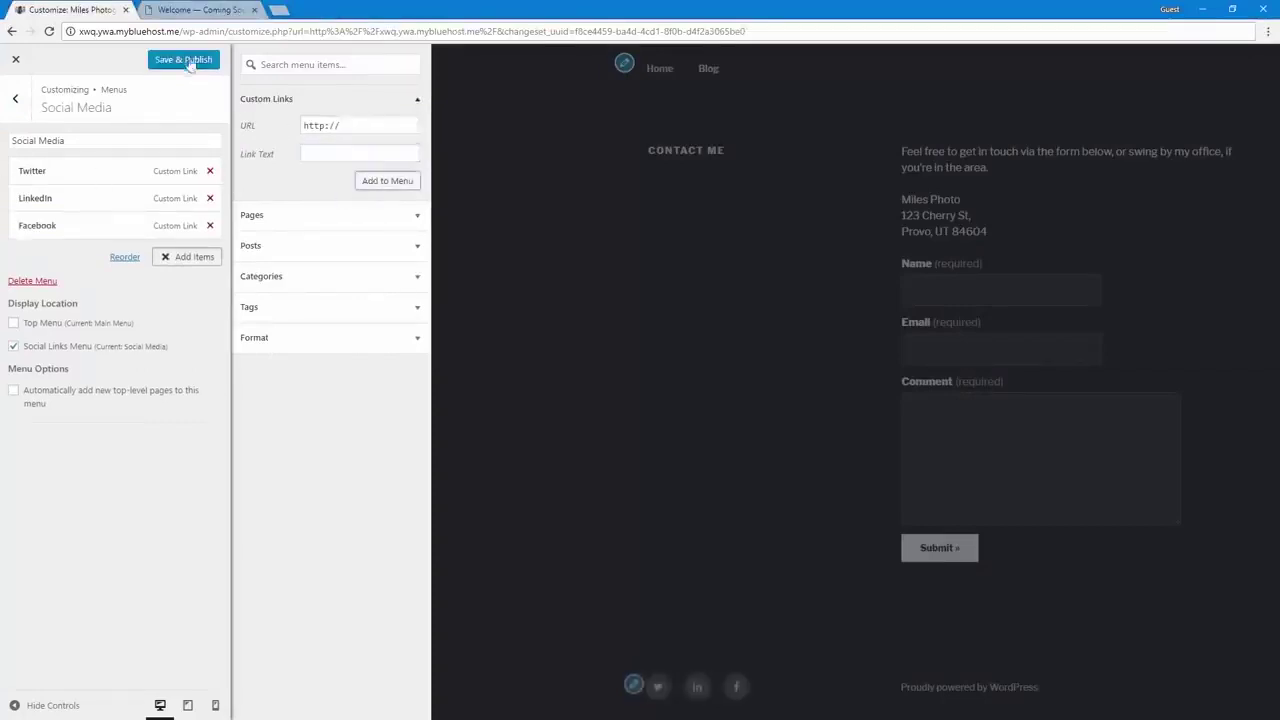
left_click(190, 62)
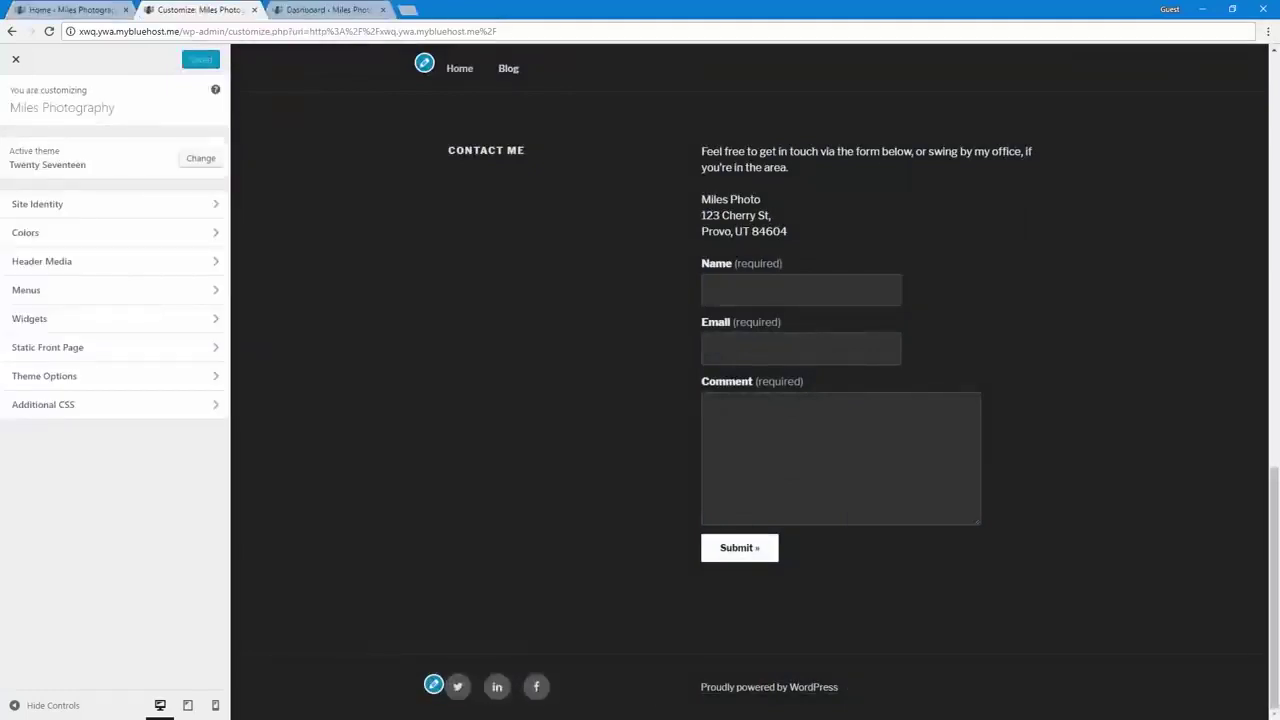
Preview the front page at tablet size, checking the layout from the header to the Contact Me section
scroll(606, 600, "up", 15)
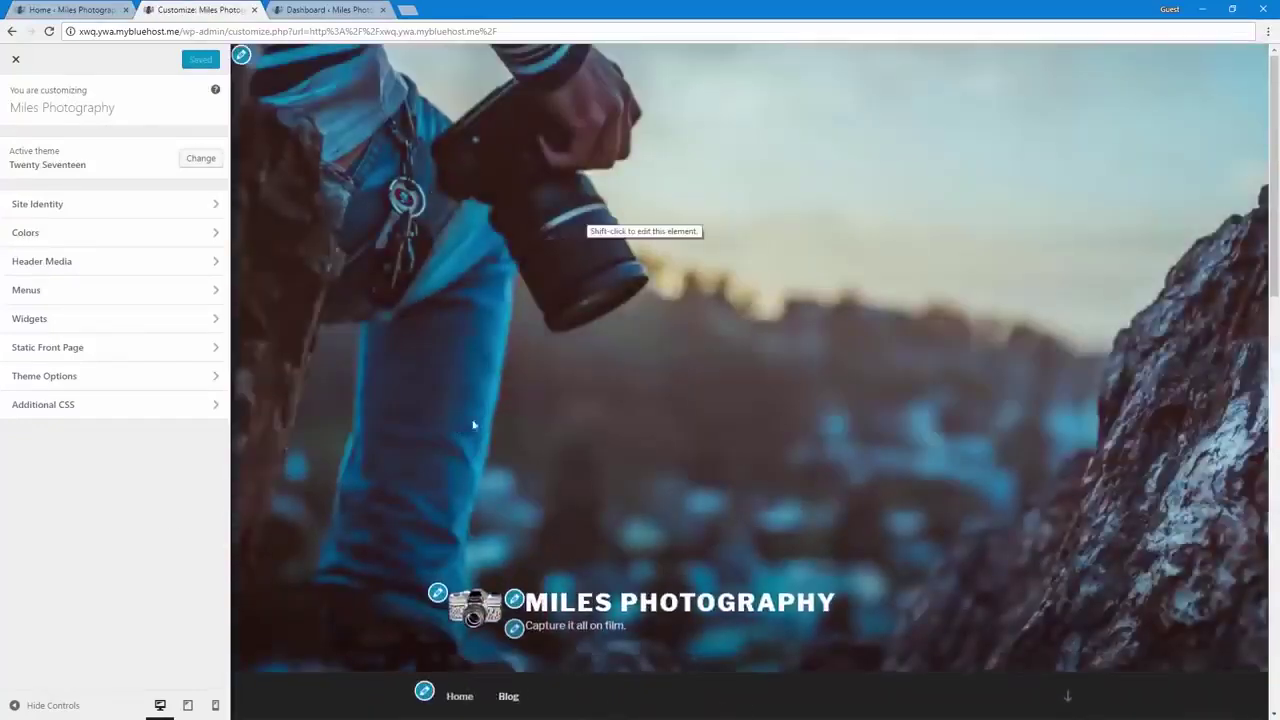
left_click(188, 707)
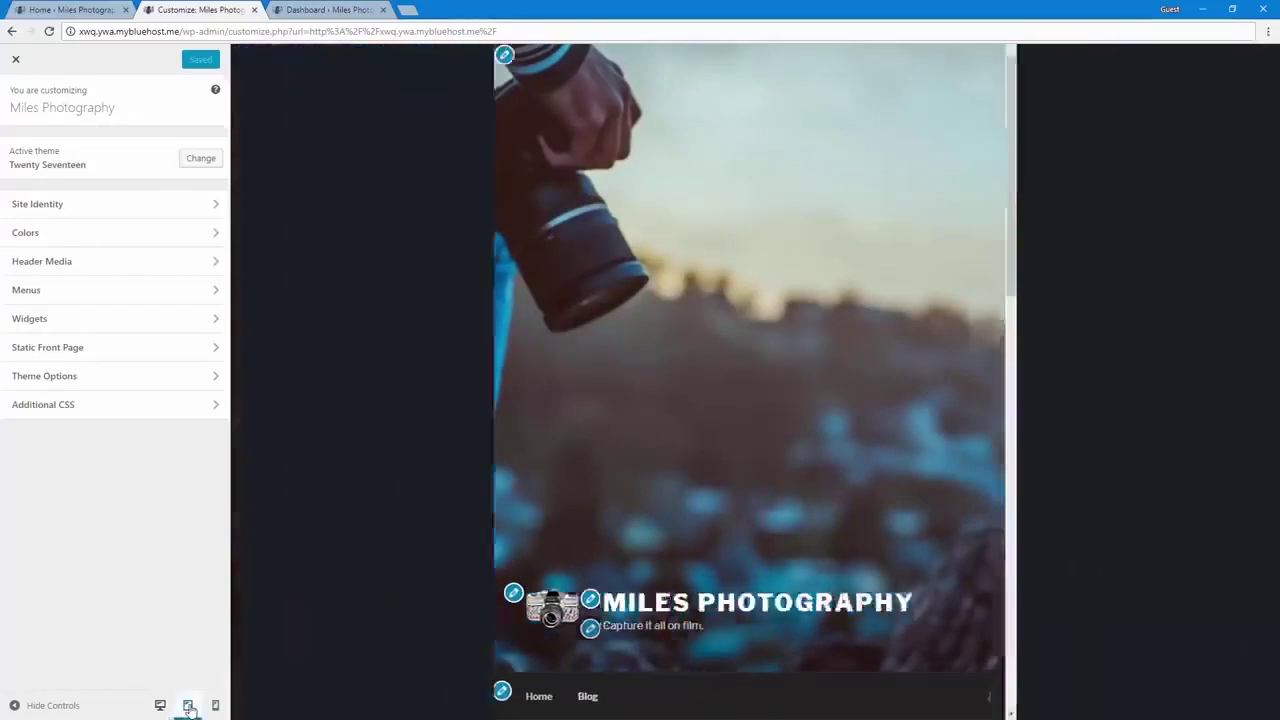
scroll(557, 585, "down", 3)
scroll(557, 585, "down", 7)
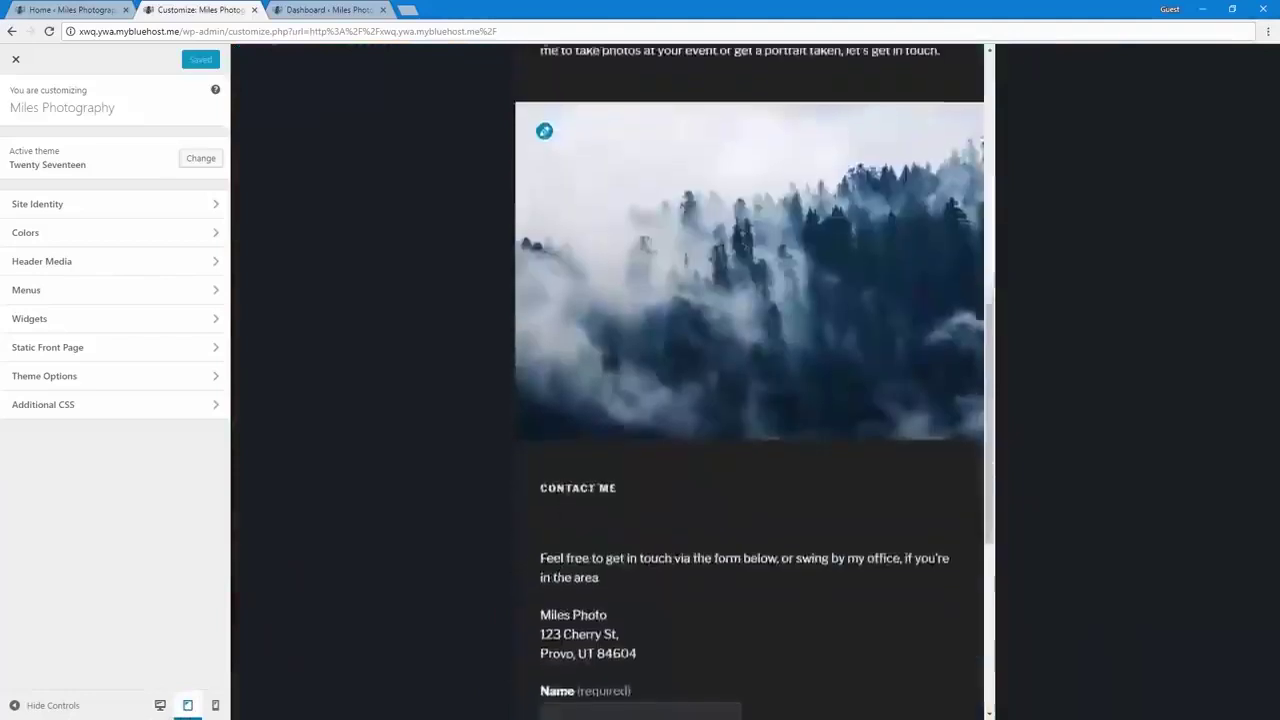
Preview the front page at mobile size and check the collapsible menu, the contact section and the social icons in the footer
left_click(215, 706)
scroll(818, 425, "up", 15)
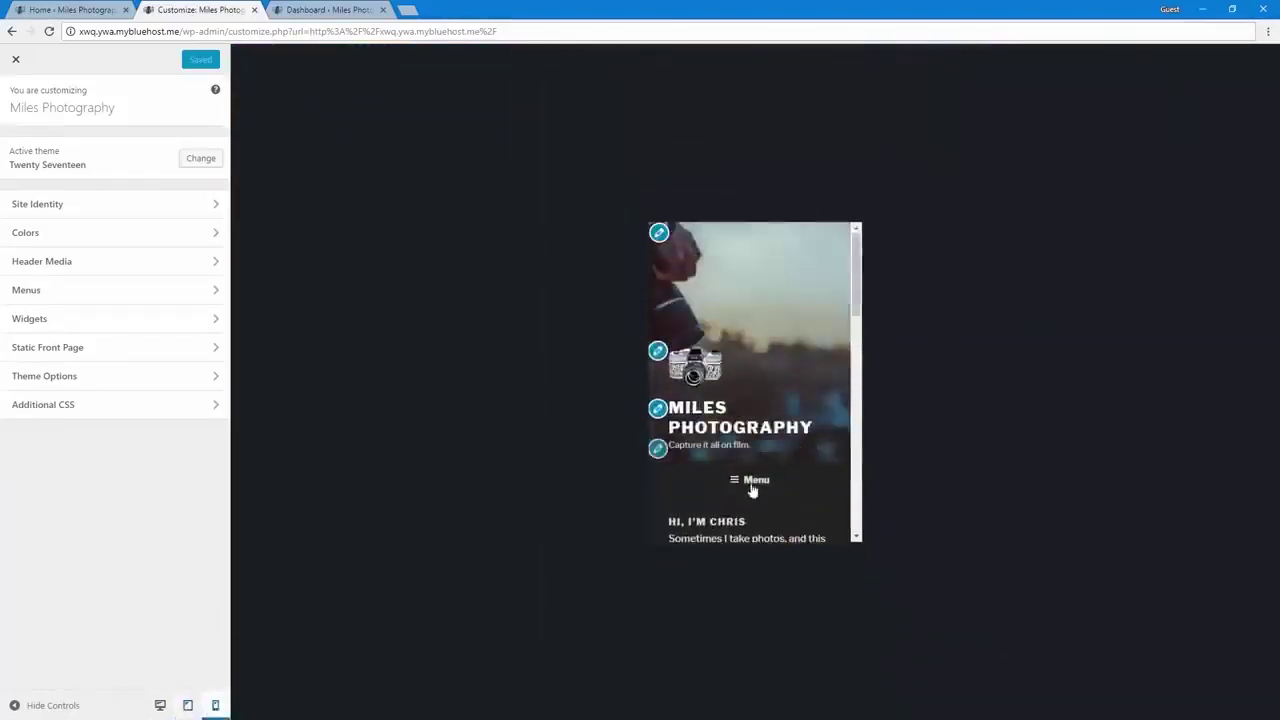
left_click(752, 484)
left_click(740, 352)
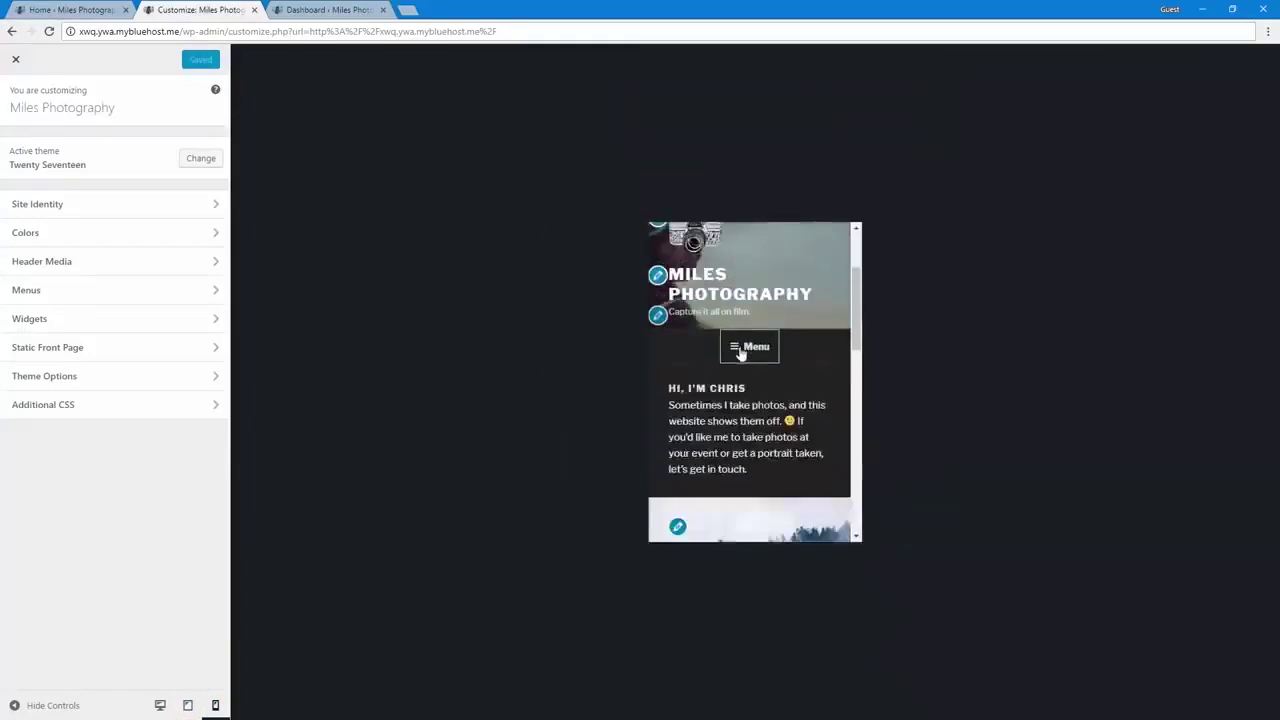
left_click(740, 352)
left_click(740, 352)
scroll(755, 476, "down", 10)
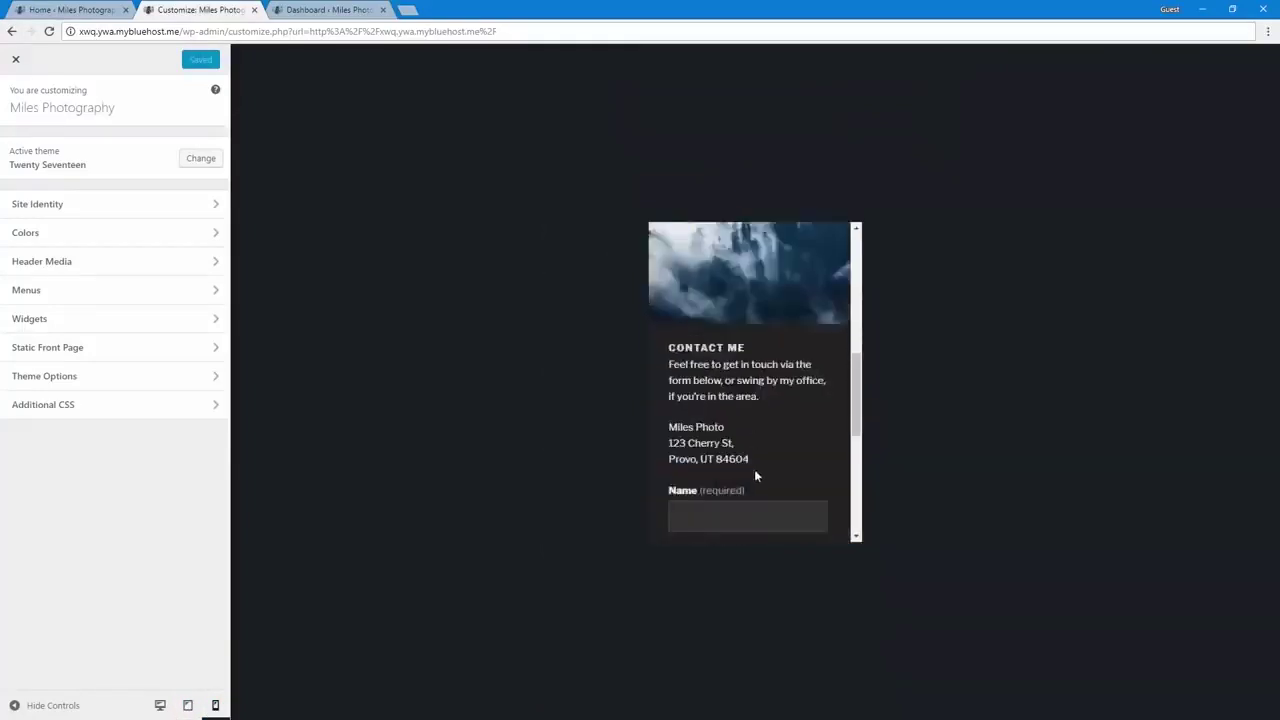
scroll(757, 474, "up", 3)
scroll(749, 491, "down", 4)
scroll(749, 490, "down", 3)
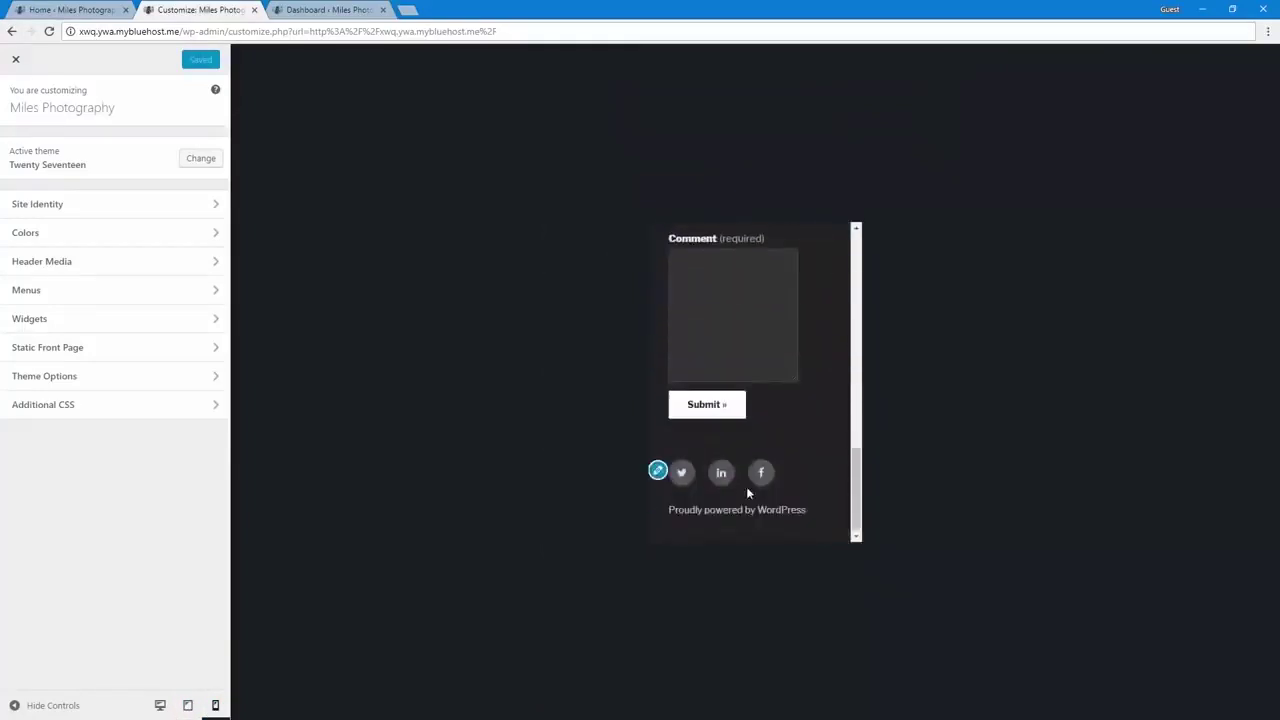
scroll(749, 491, "up", 10)
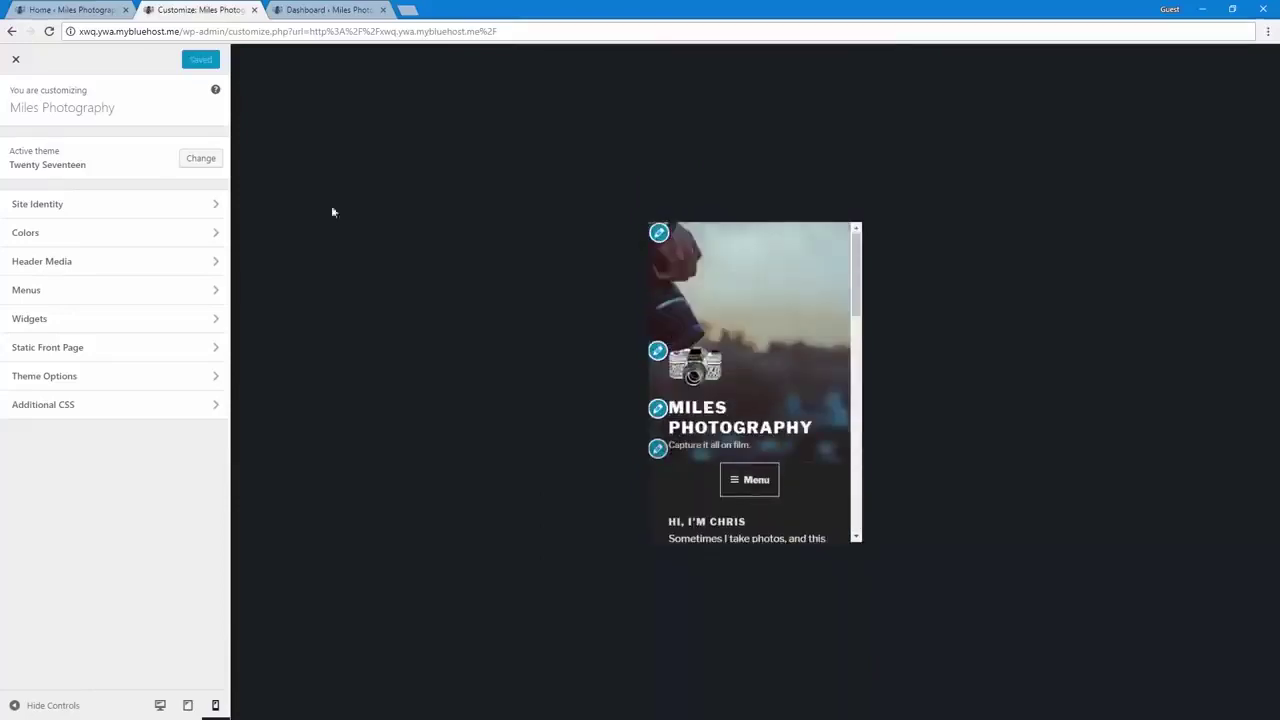
Leave the customizer, open the Bluehost home page in the site's admin area and review its content, design and hosting options
left_click(15, 59)
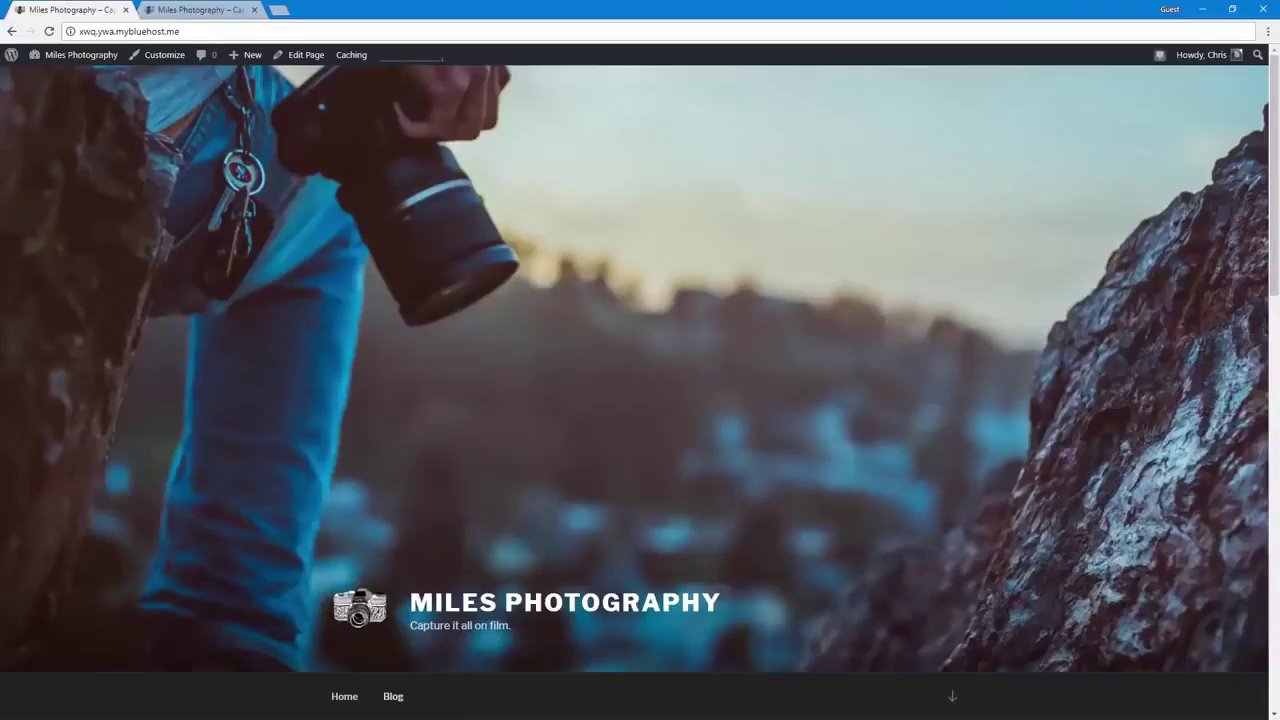
mouse_move(70, 55)
left_click(49, 77)
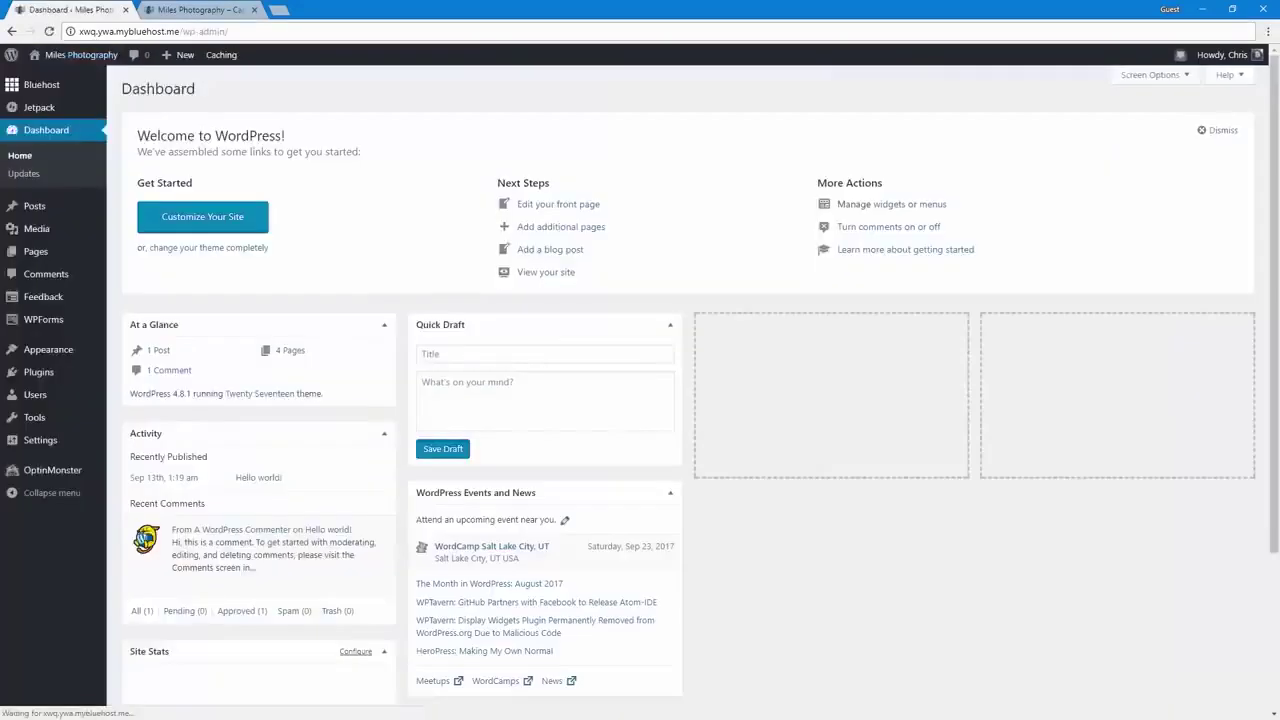
left_click(40, 86)
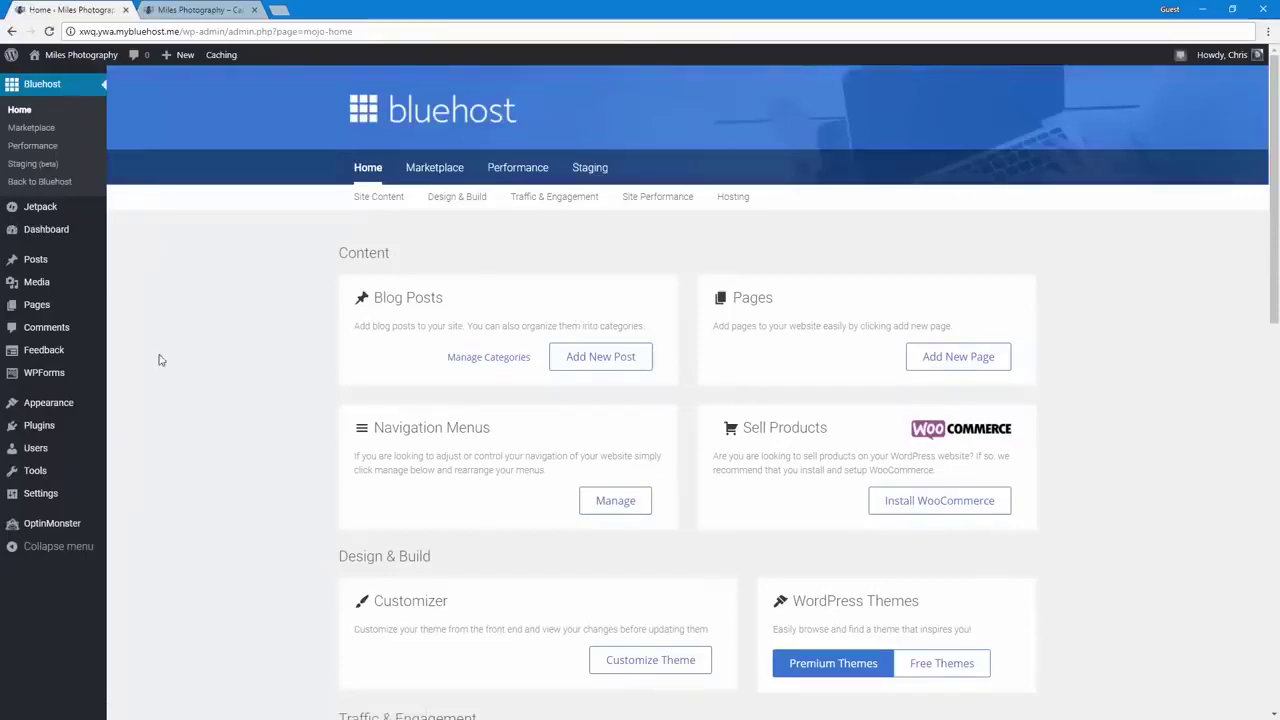
scroll(174, 356, "down", 2)
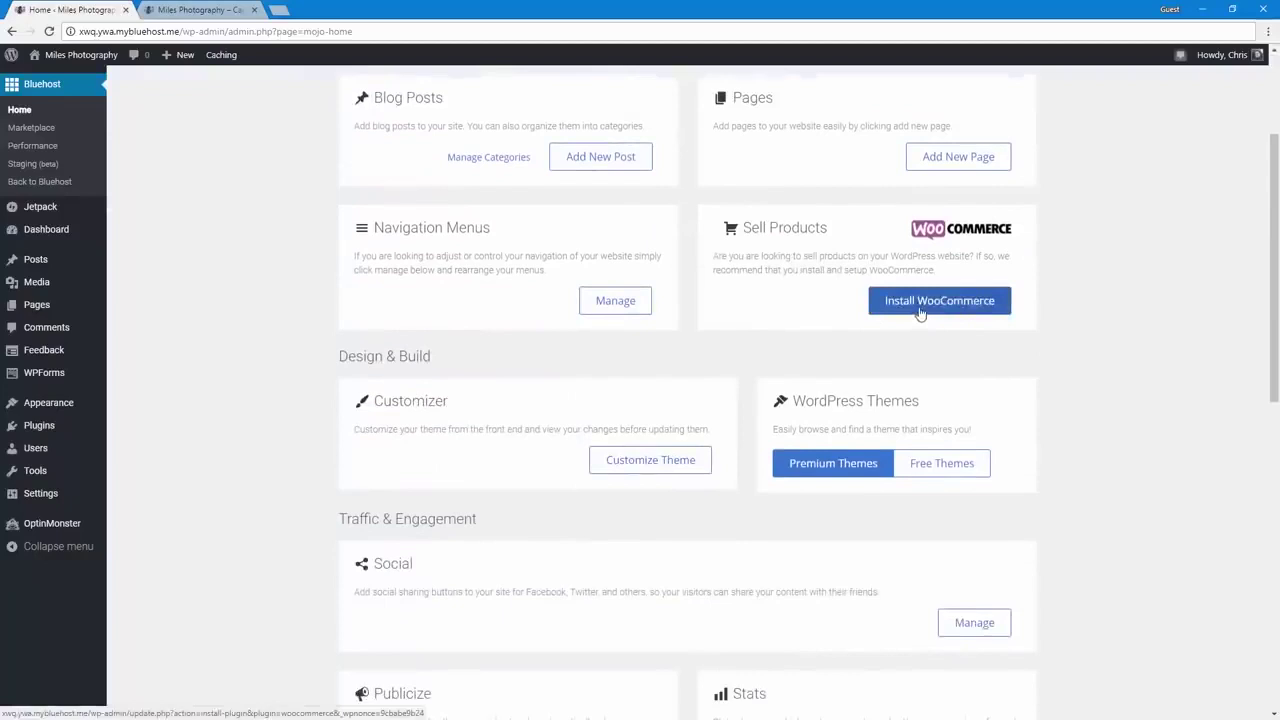
scroll(709, 377, "up", 2)
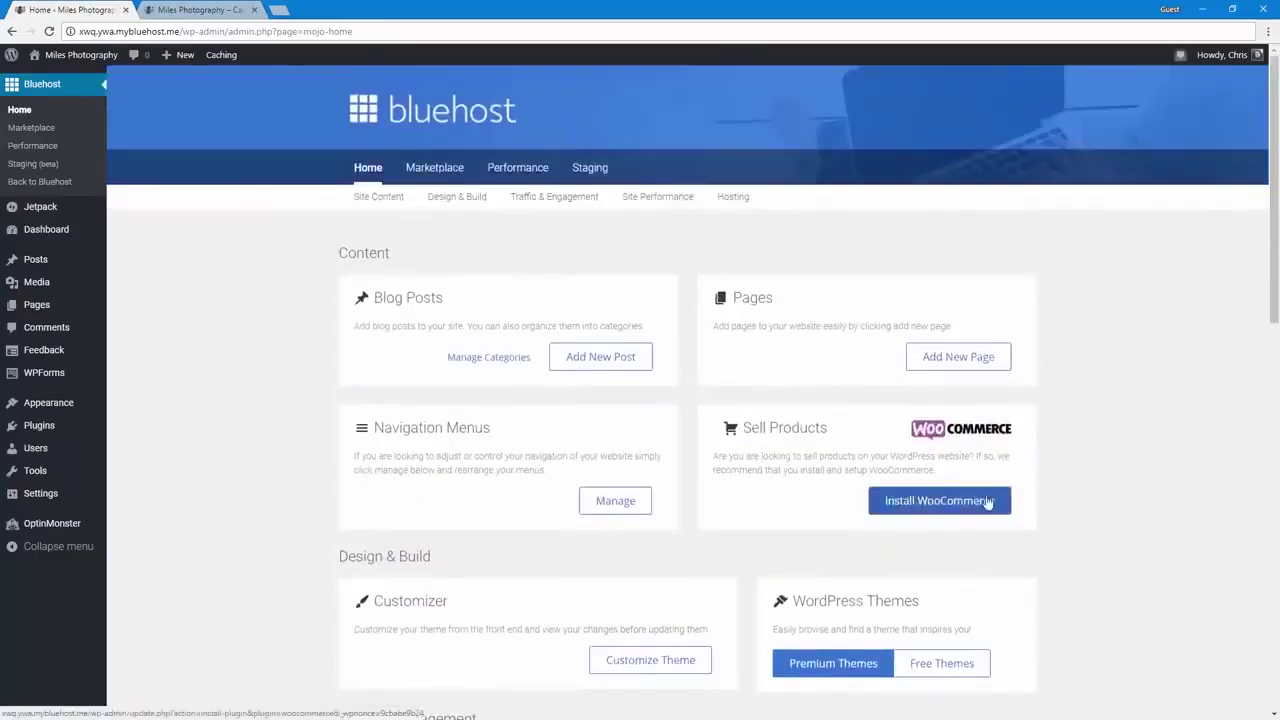
scroll(987, 500, "down", 10)
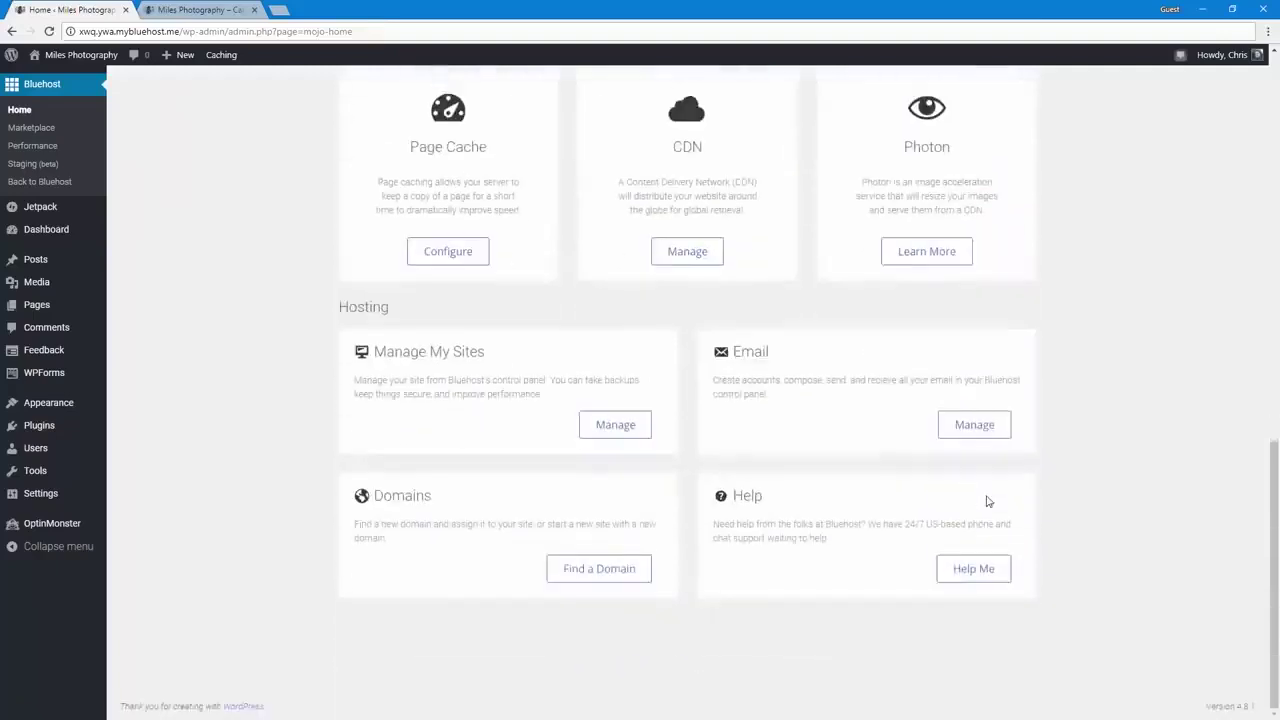
scroll(986, 569, "up", 10)
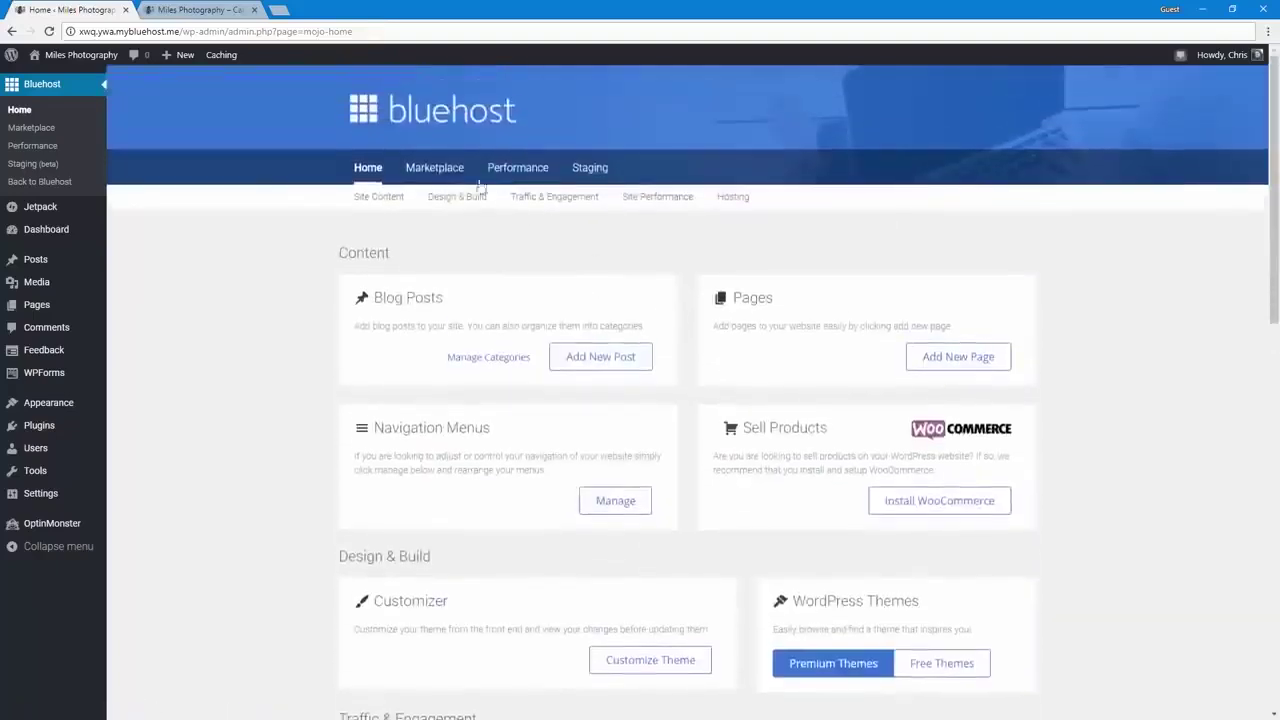